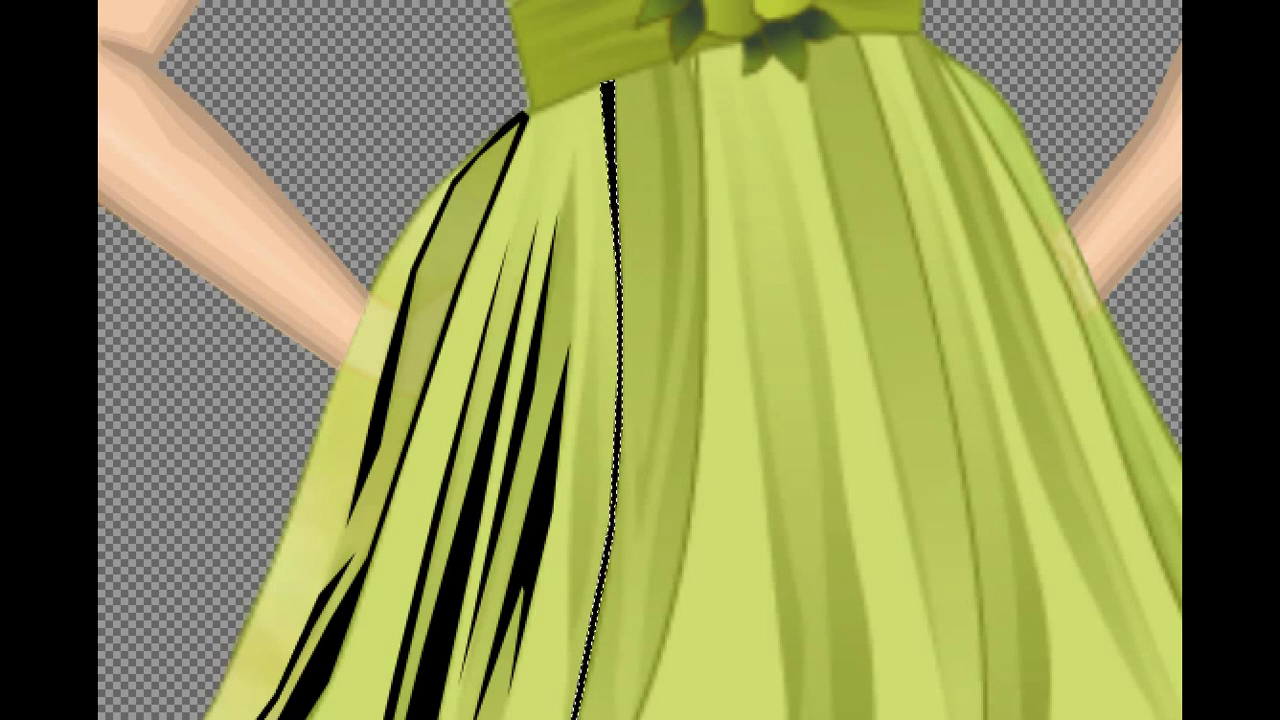
- Outline a thin fold line on the green skirt from the waistband down to the central ruffle and fill it with black
{"action": "left_click", "coordinate": [673, 620]}
{"action": "left_click", "coordinate": [697, 496]}
{"action": "mouse_move", "coordinate": [700, 390]}
{"action": "left_mouse_down"}
{"action": "mouse_move", "coordinate": [711, 50]}
{"action": "mouse_move", "coordinate": [707, 245]}
{"action": "mouse_move", "coordinate": [697, 60]}
{"action": "left_mouse_up"}
{"action": "mouse_move", "coordinate": [707, 245]}
{"action": "left_mouse_down"}
{"action": "mouse_move", "coordinate": [695, 495]}
{"action": "mouse_move", "coordinate": [672, 620]}
{"action": "mouse_move", "coordinate": [649, 665]}
{"action": "left_mouse_up"}
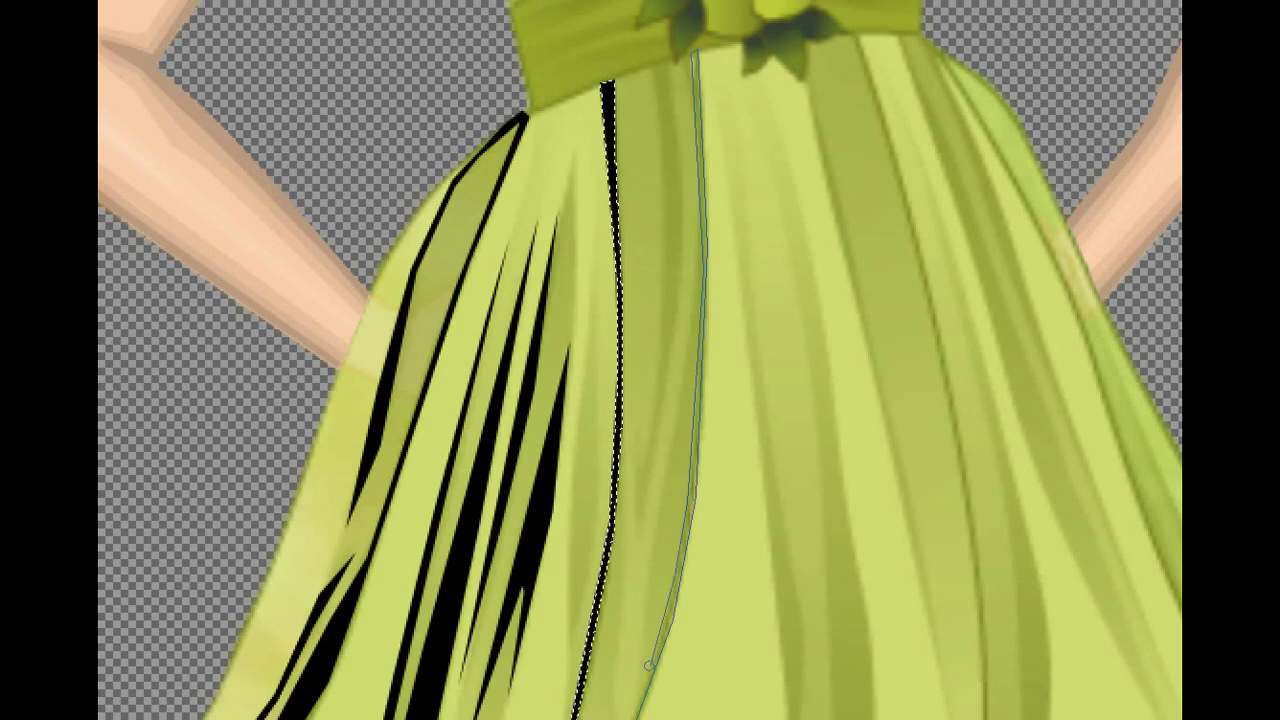
{"action": "left_click", "coordinate": [649, 665]}
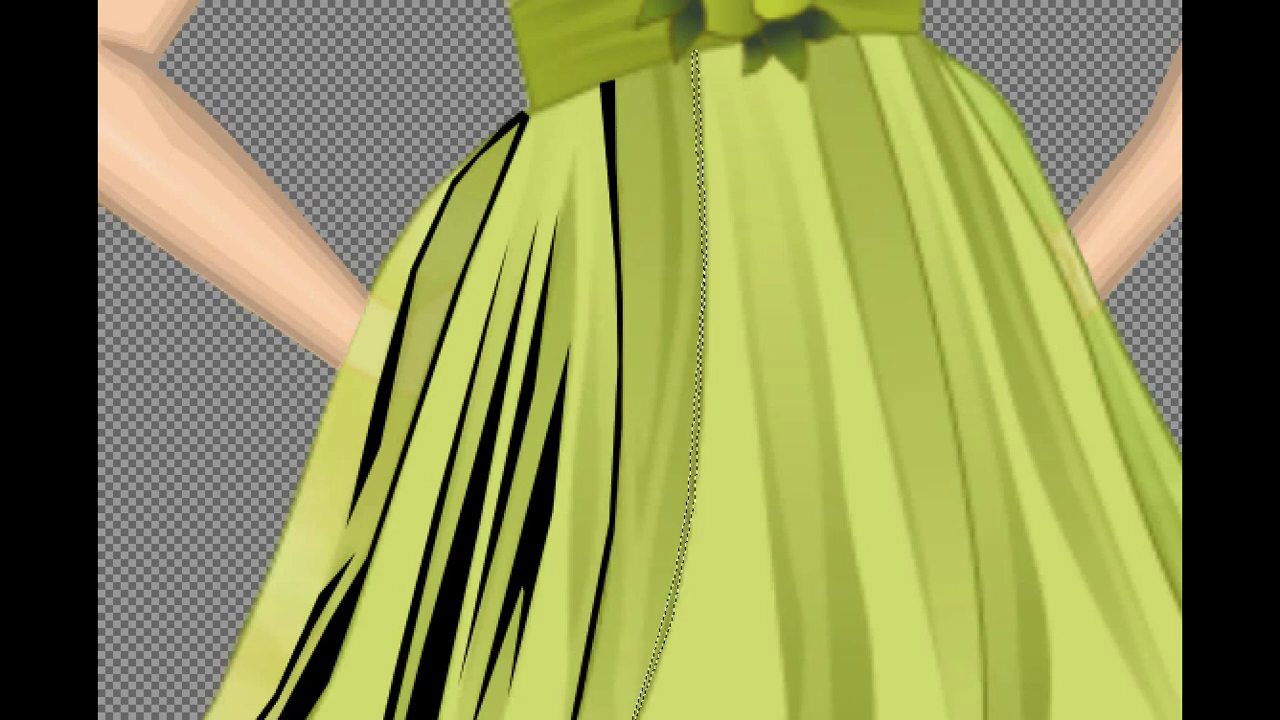
{"action": "key", "text": "p"}
{"action": "left_click_drag", "start_coordinate": [657, 75], "coordinate": [776, 528]}
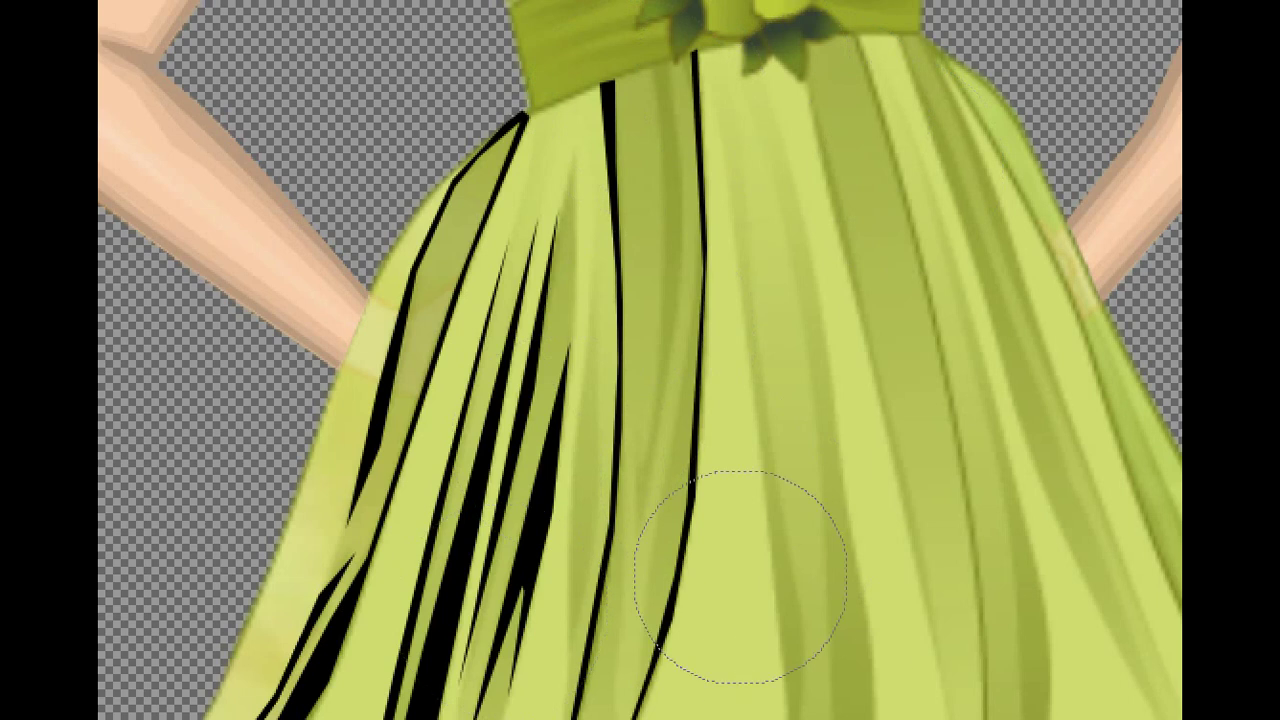
{"action": "key", "text": "ctrl+z"}
{"action": "scroll", "coordinate": [640, 360], "scroll_direction": "down", "scroll_amount": 3}
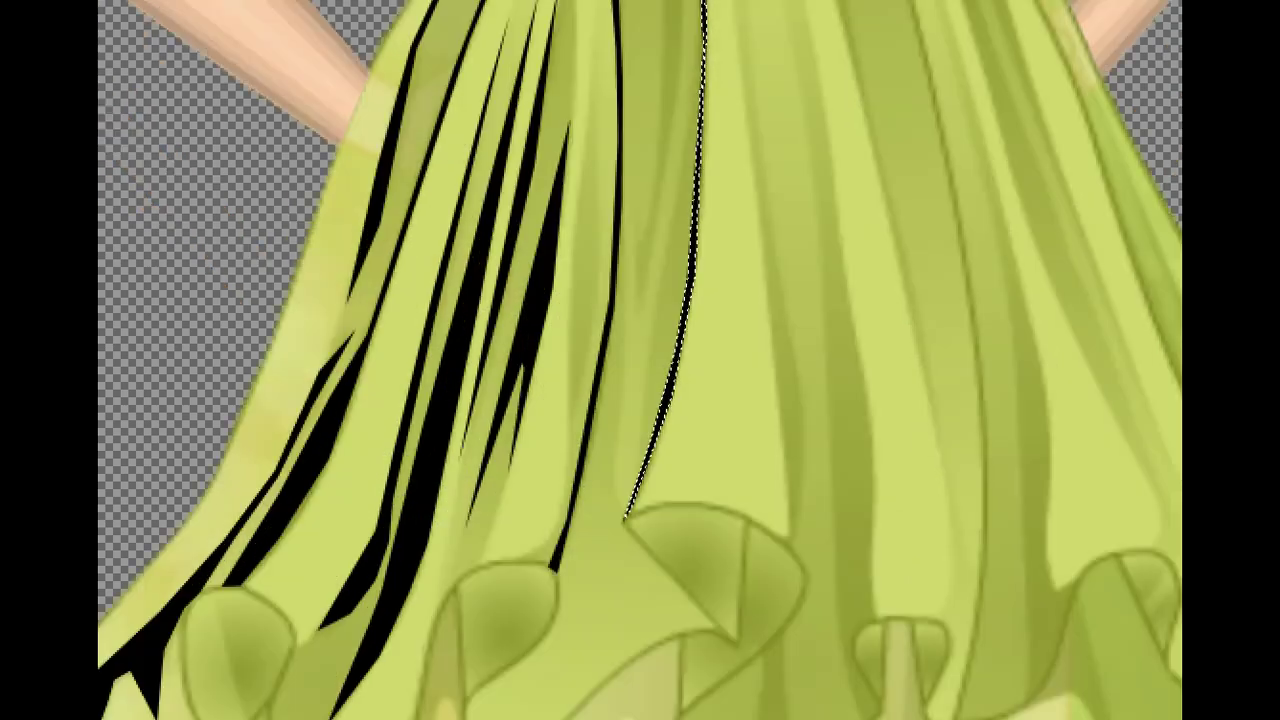
{"action": "scroll", "coordinate": [640, 360], "scroll_direction": "right", "scroll_amount": 3}
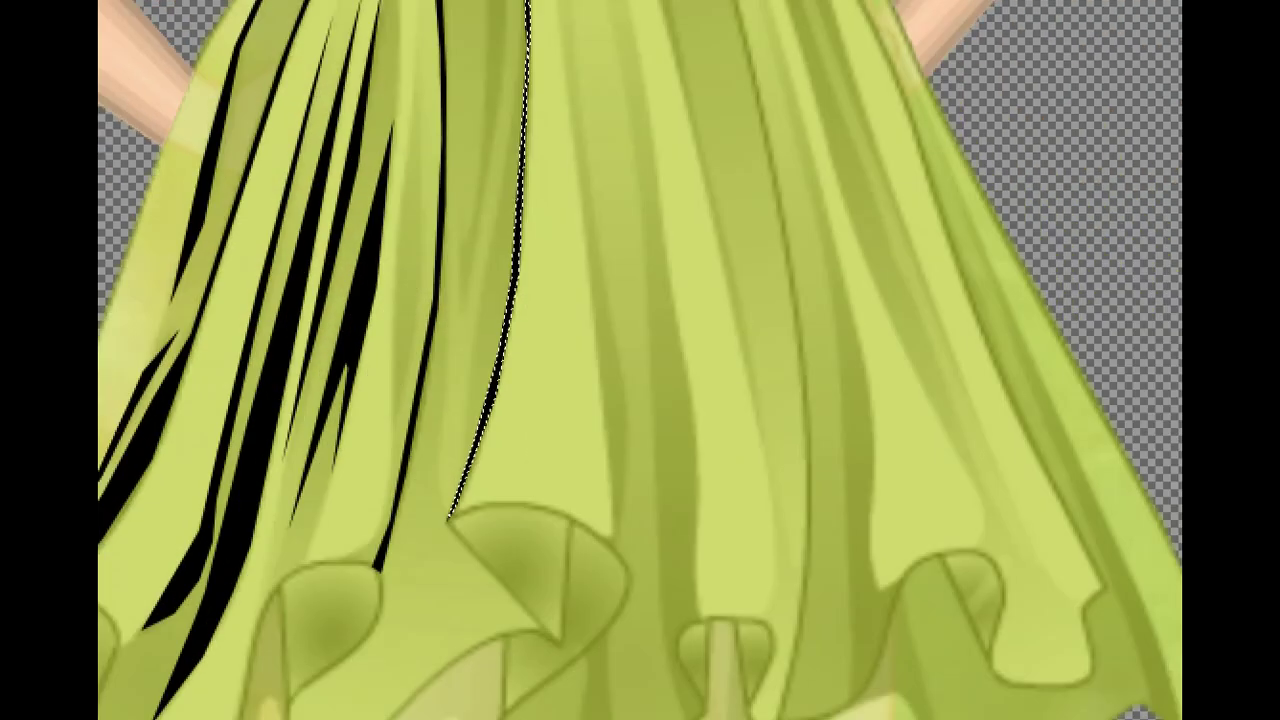
{"action": "scroll", "coordinate": [640, 360], "scroll_direction": "up", "scroll_amount": 3}
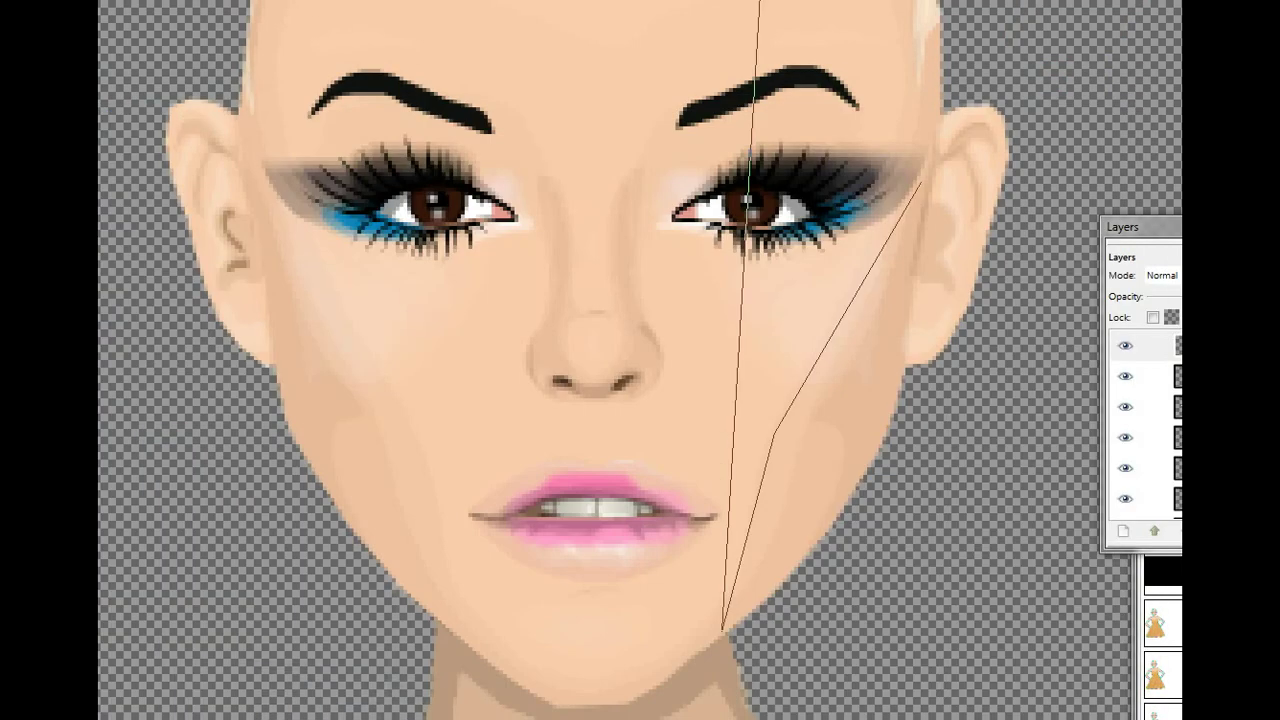
{"action": "left_click", "coordinate": [180, 192]}
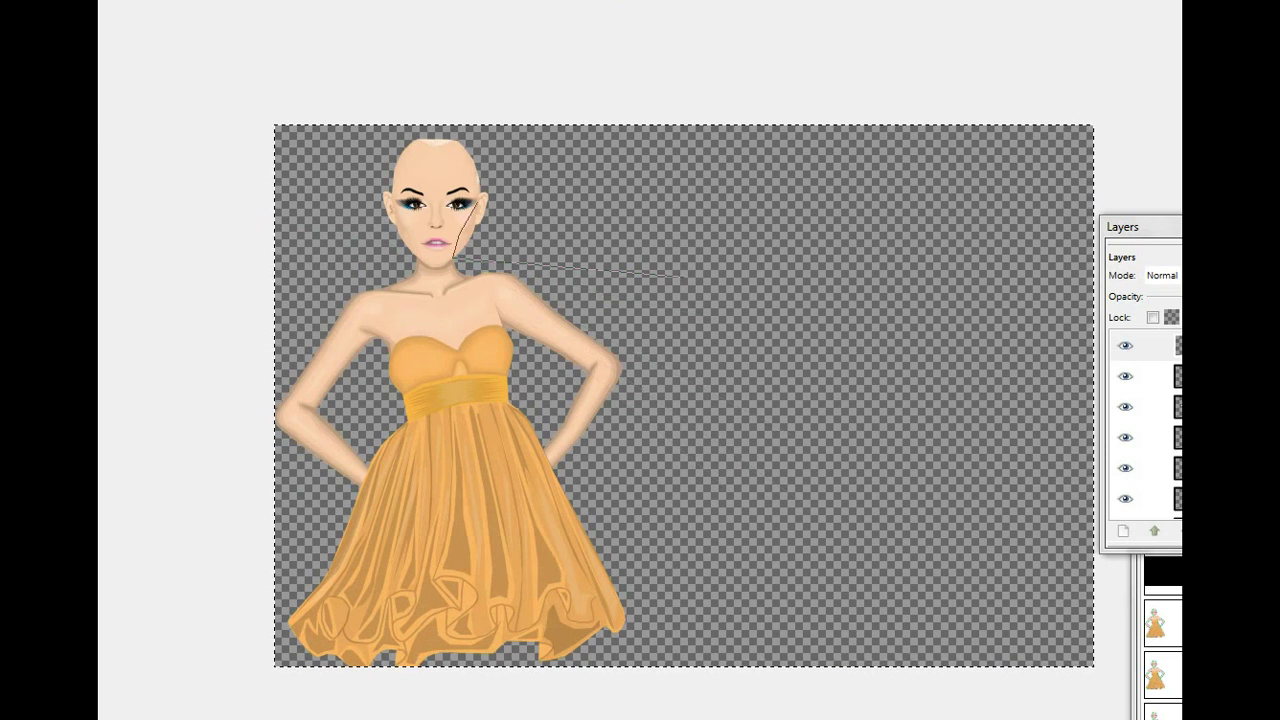
{"action": "key", "text": "Escape"}
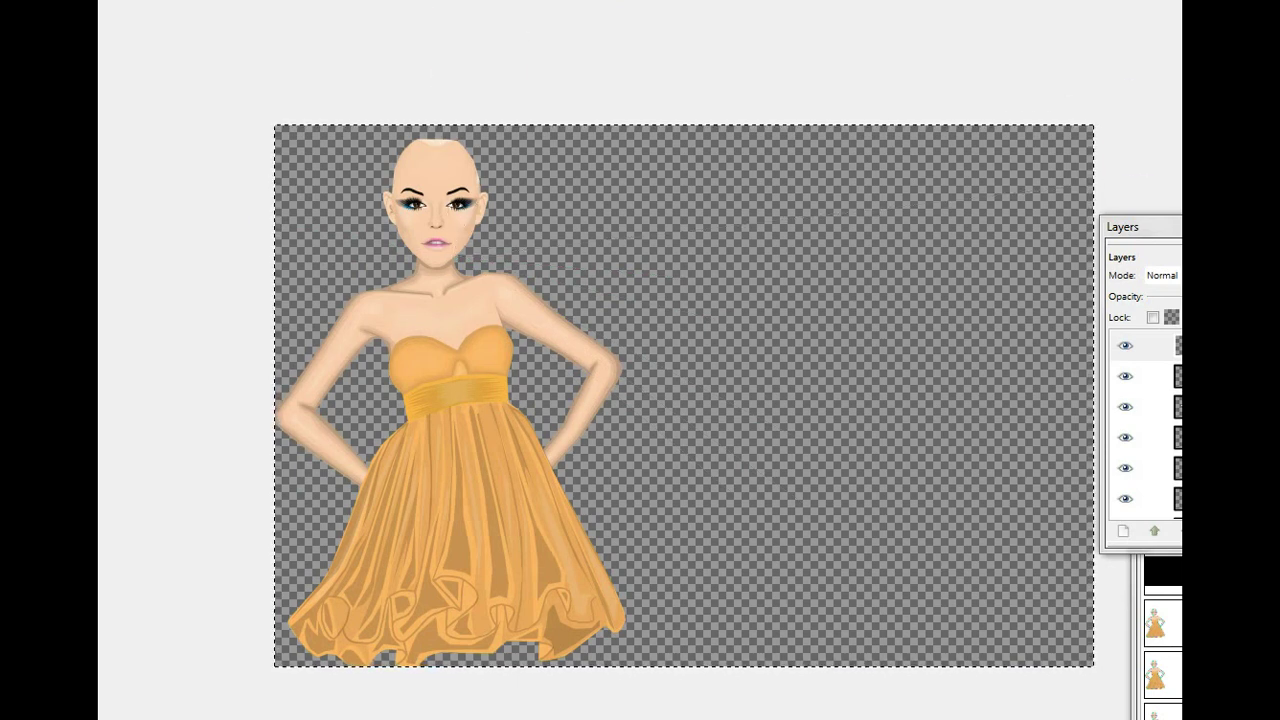
- Switch to WordPad and replace the text with "Its OK for my first try on copying a dress... Ok now lets get this graphic finish!!!"
{"action": "left_click", "coordinate": [1178, 624]}
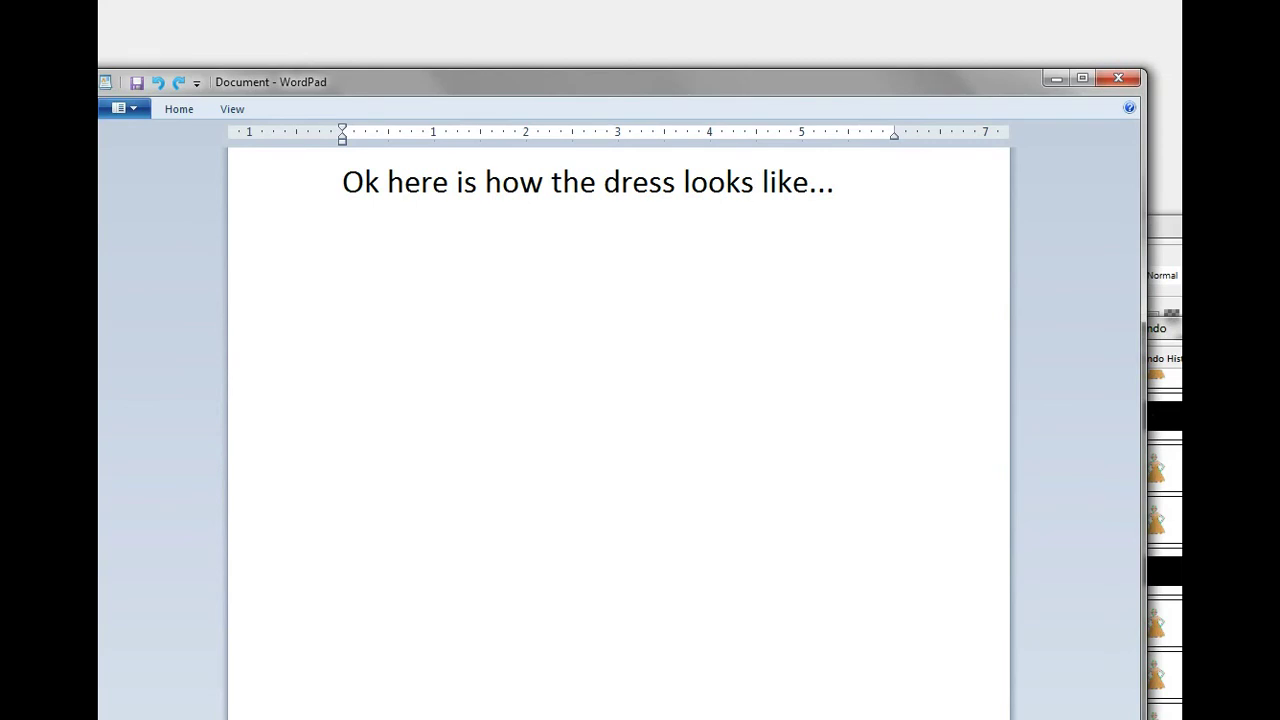
{"action": "key", "text": "ctrl+a"}
{"action": "type", "text": "Its OK for my first try on copying a dress... Ok now lets get this graphic finish!!!"}
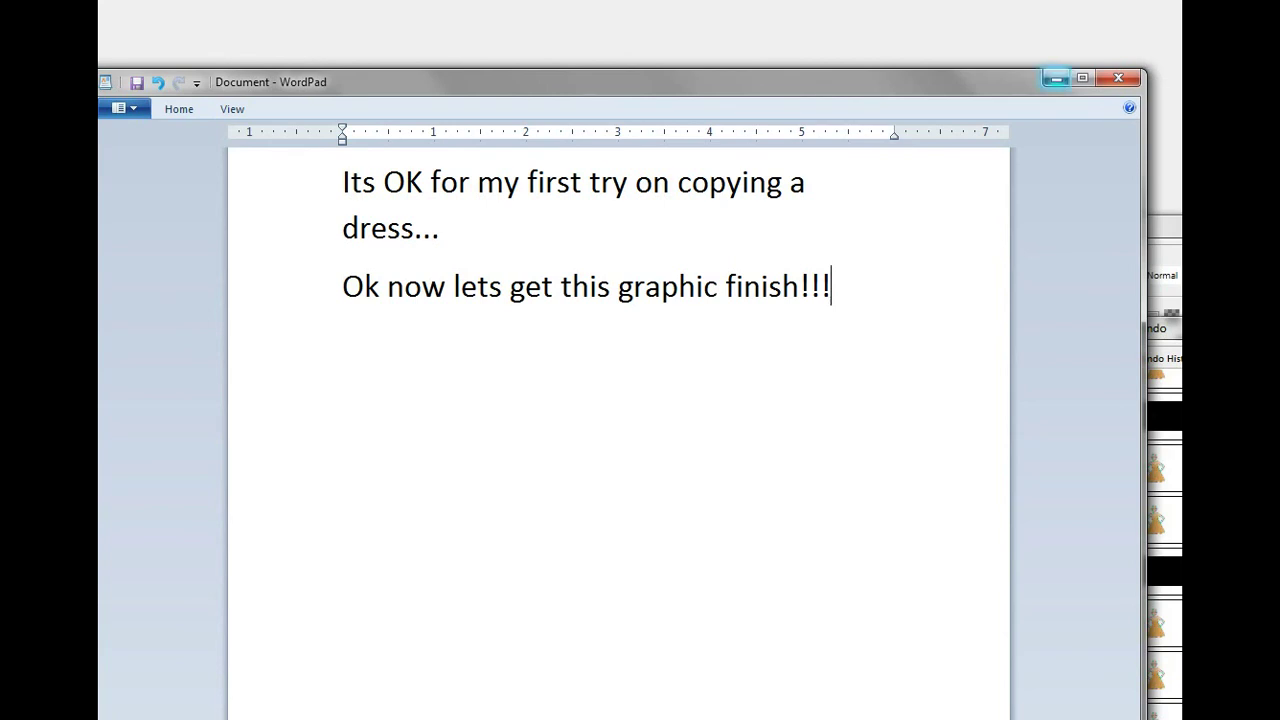
{"action": "left_click", "coordinate": [1057, 78]}
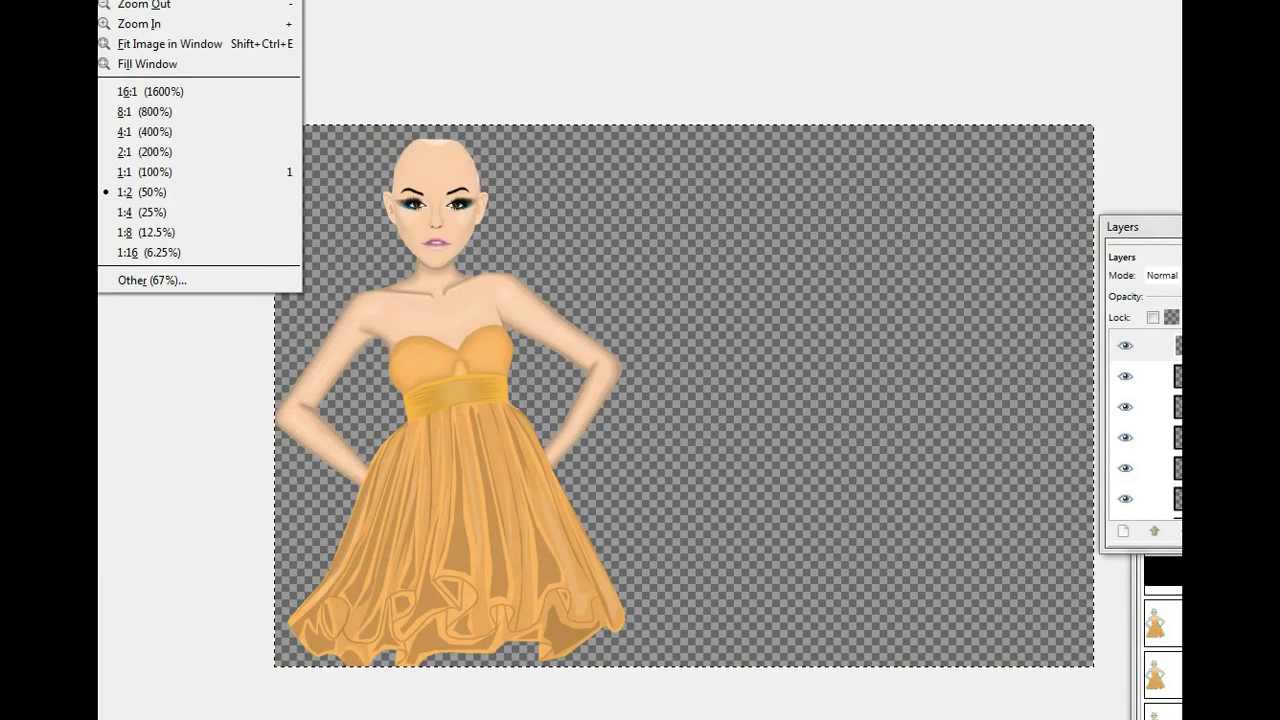
- At 400% zoom, outline a shading area from the ear to the chin on the right side of the face and fill it with black
{"action": "left_click", "coordinate": [150, 131]}
{"action": "scroll", "coordinate": [616, 360], "scroll_direction": "left", "scroll_amount": 15}
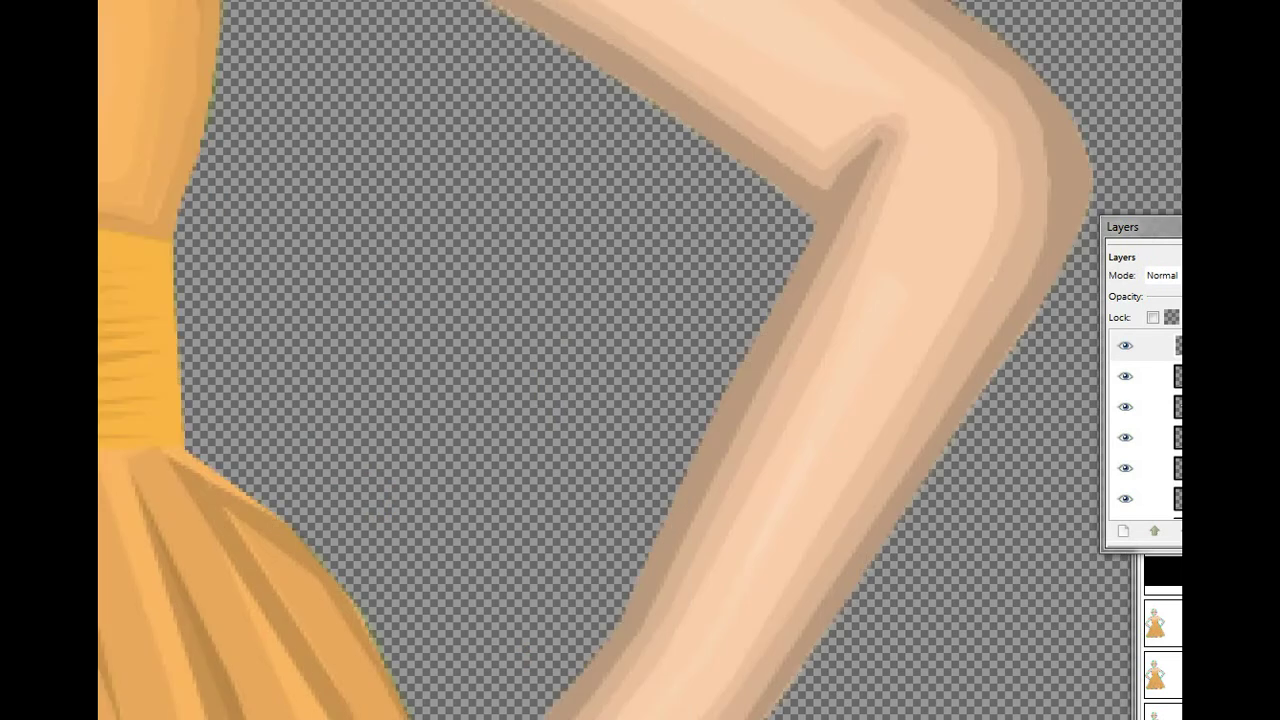
{"action": "scroll", "coordinate": [616, 360], "scroll_direction": "up", "scroll_amount": 10}
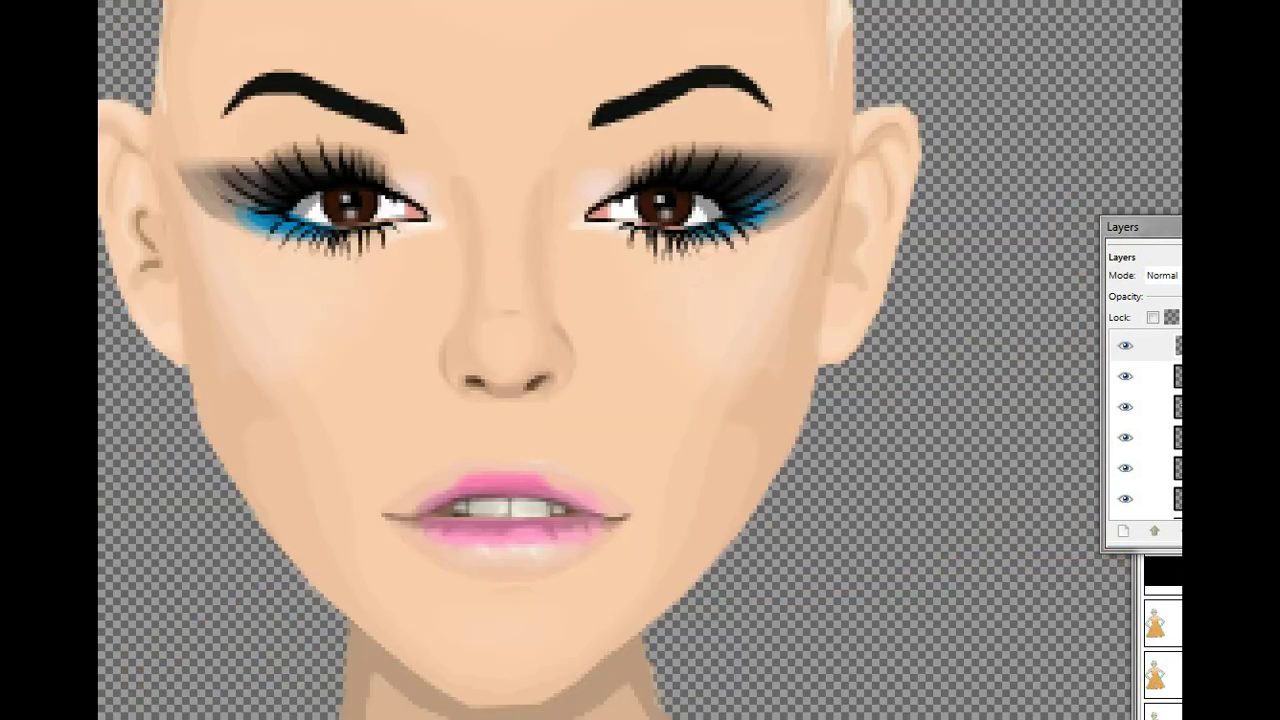
{"action": "left_click", "coordinate": [843, 166]}
{"action": "left_click", "coordinate": [690, 429]}
{"action": "left_click", "coordinate": [634, 635]}
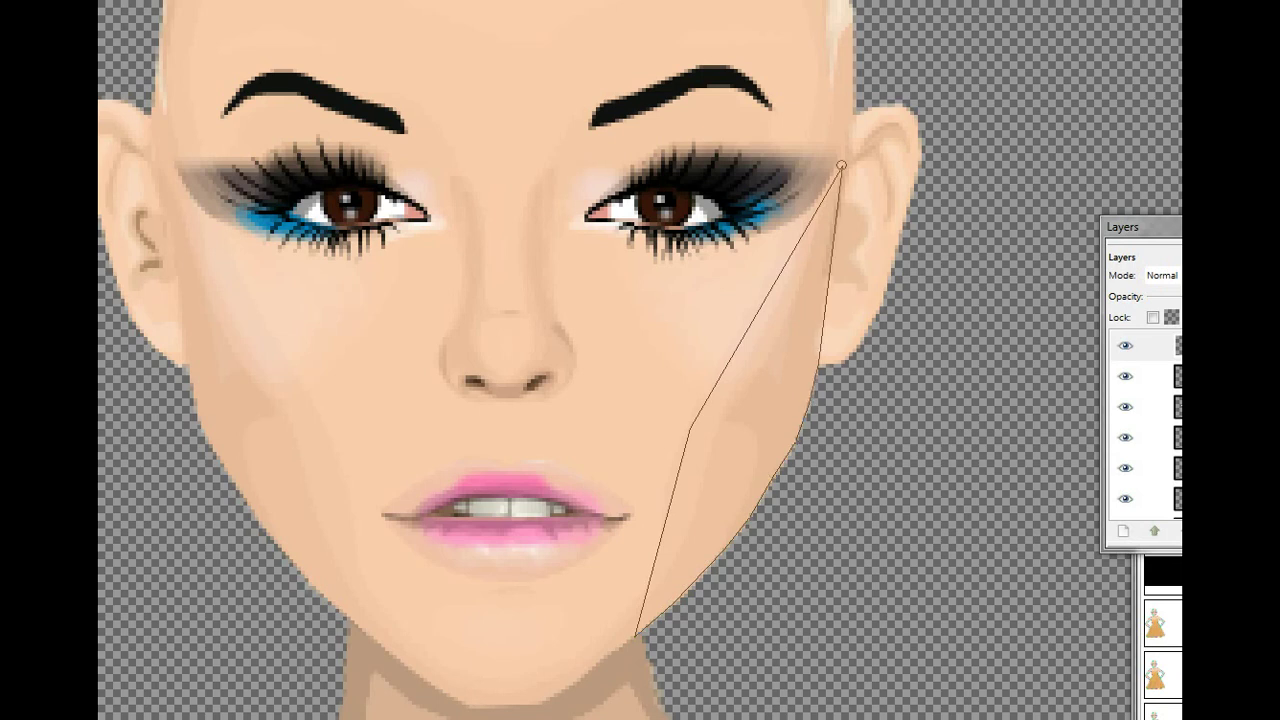
{"action": "left_click", "coordinate": [841, 165]}
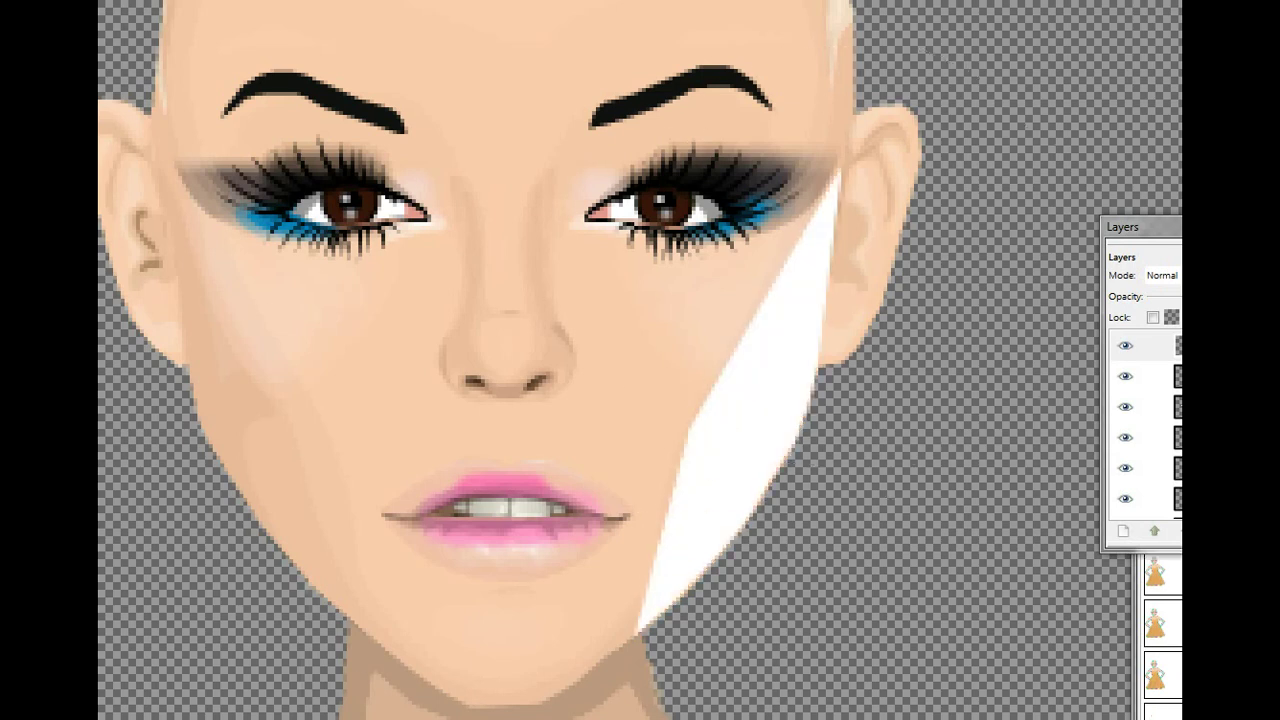
{"action": "left_click", "coordinate": [1164, 712]}
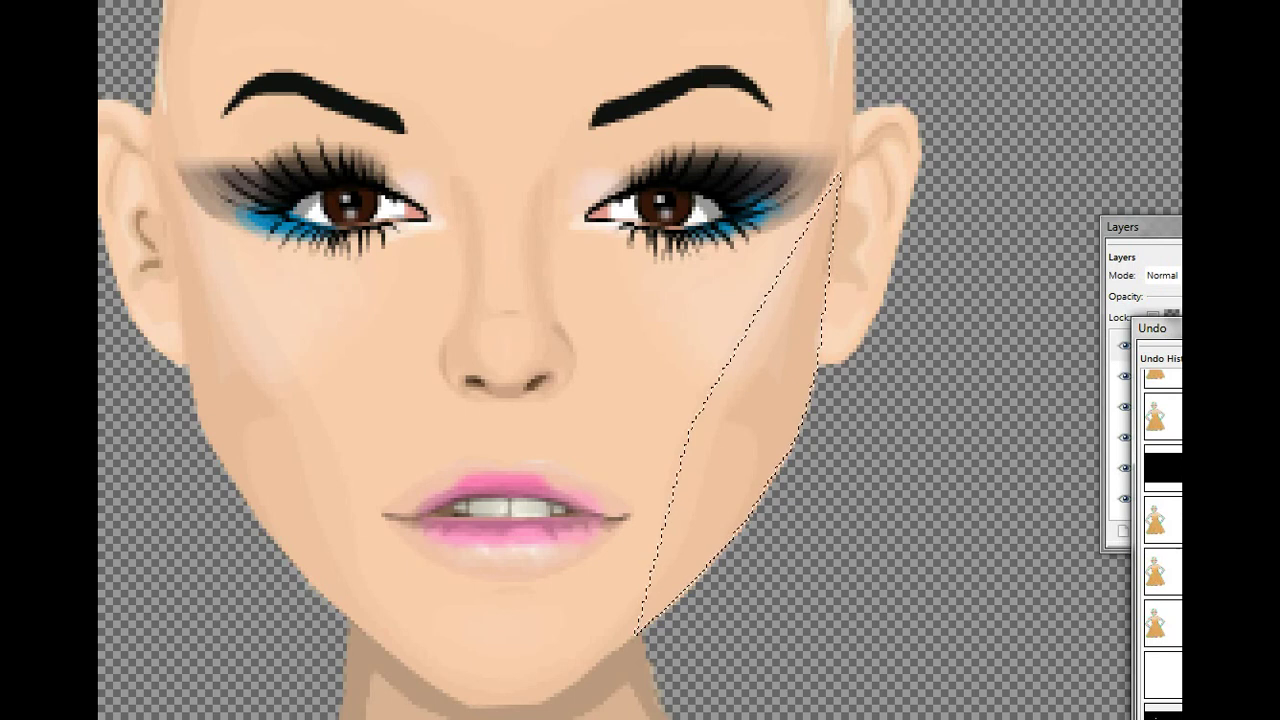
{"action": "key", "text": "ctrl+comma"}
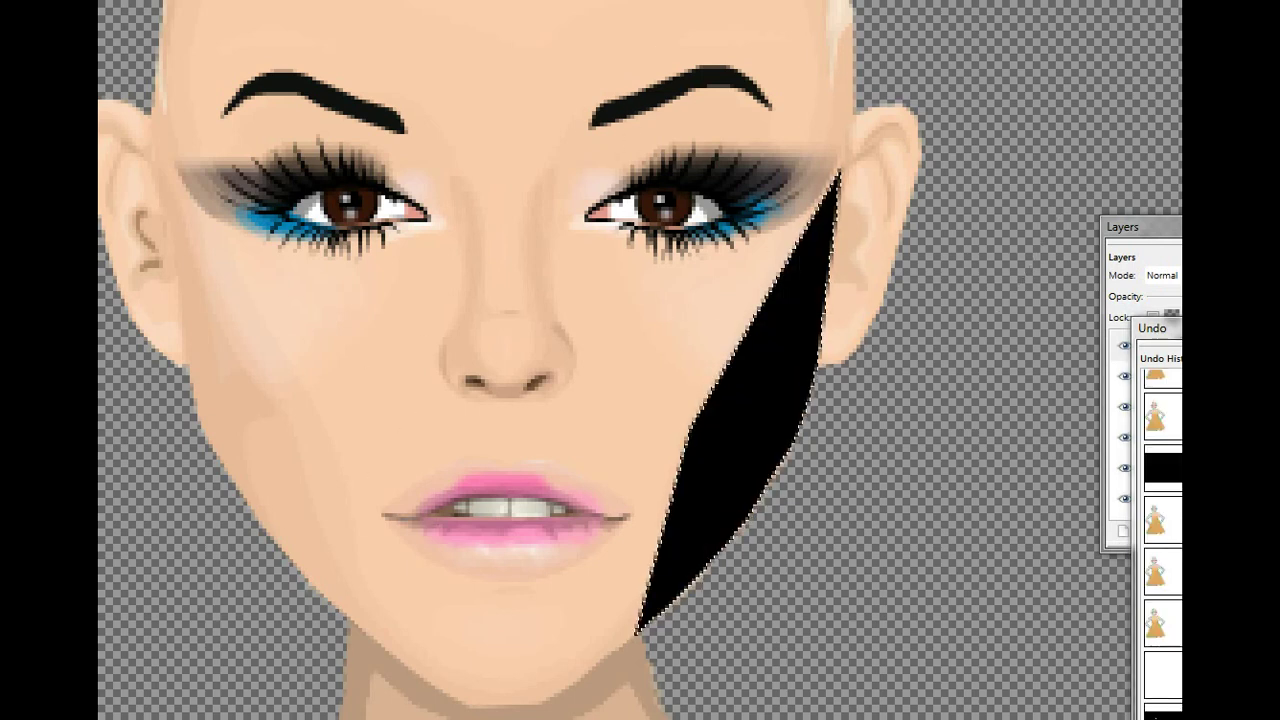
- Outline the matching ear-to-chin shading area on the left side of the face, fill it with black and deselect
{"action": "left_click", "coordinate": [155, 161]}
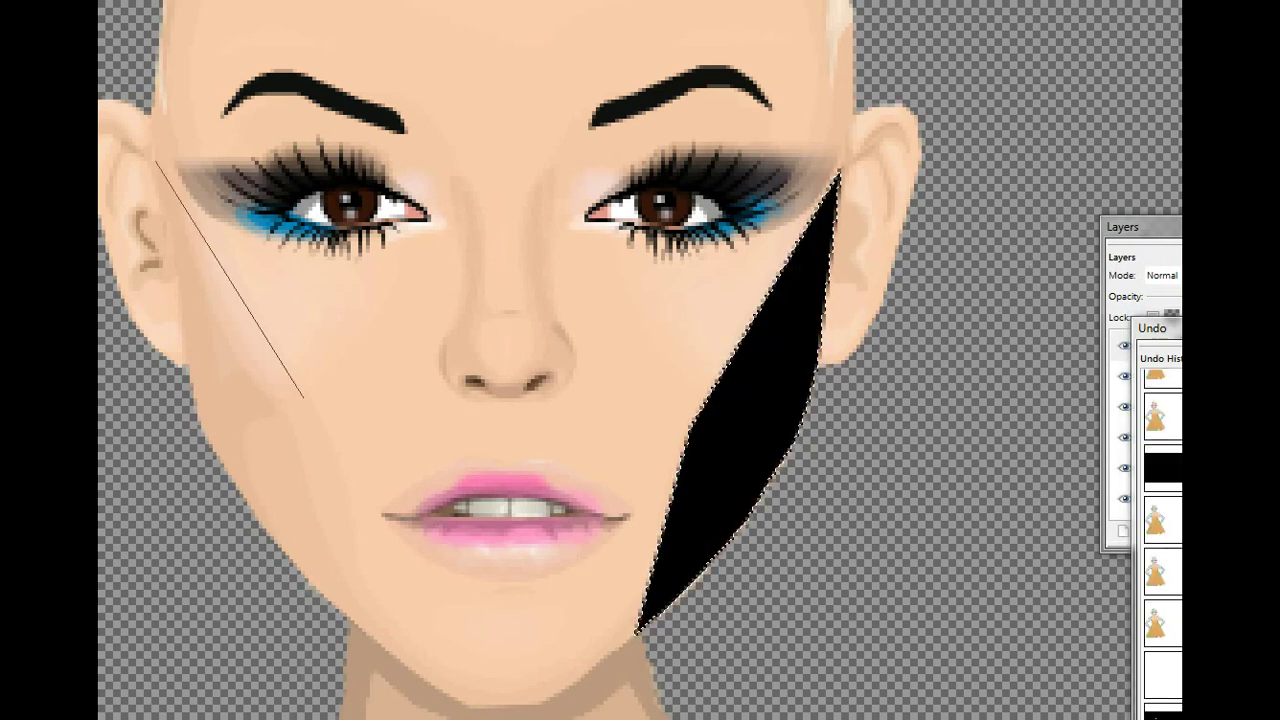
{"action": "left_click", "coordinate": [310, 400]}
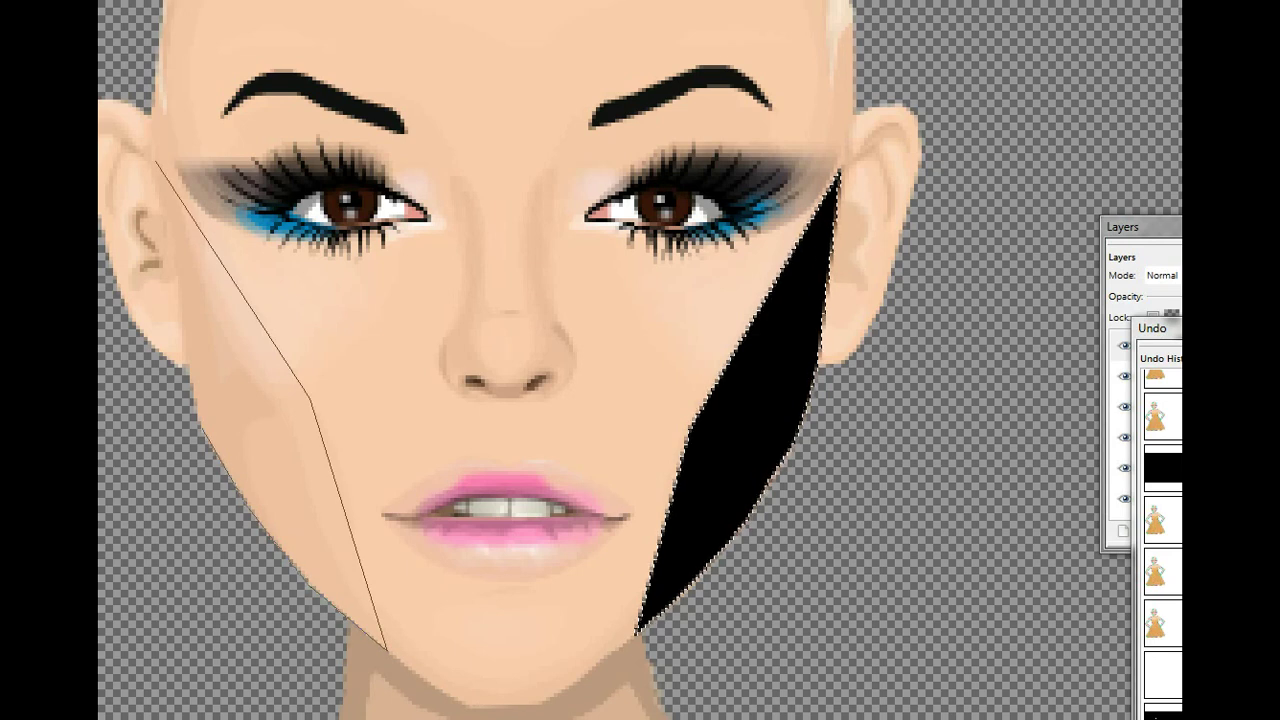
{"action": "left_click", "coordinate": [155, 160]}
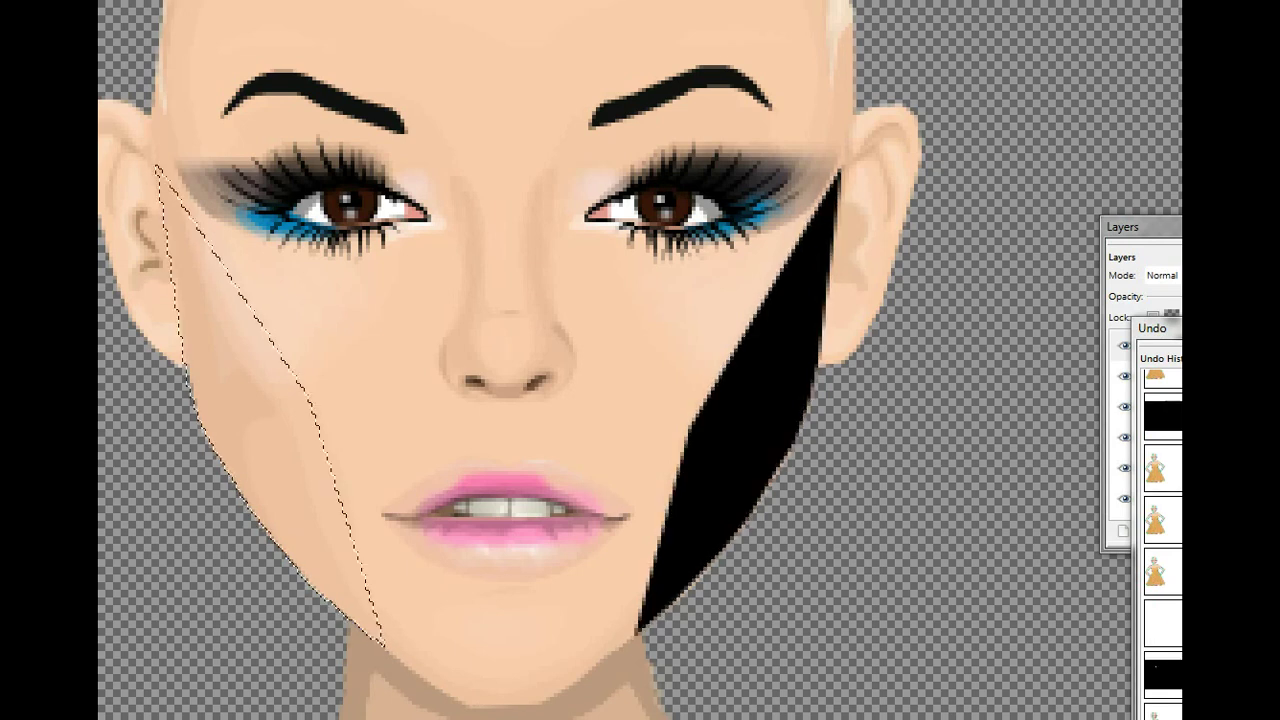
{"action": "left_click_drag", "start_coordinate": [165, 32], "coordinate": [100, 455]}
{"action": "mouse_move", "coordinate": [128, 245]}
{"action": "left_mouse_down"}
{"action": "mouse_move", "coordinate": [200, 550]}
{"action": "mouse_move", "coordinate": [330, 632]}
{"action": "left_mouse_up"}
{"action": "key", "text": "ctrl+d"}
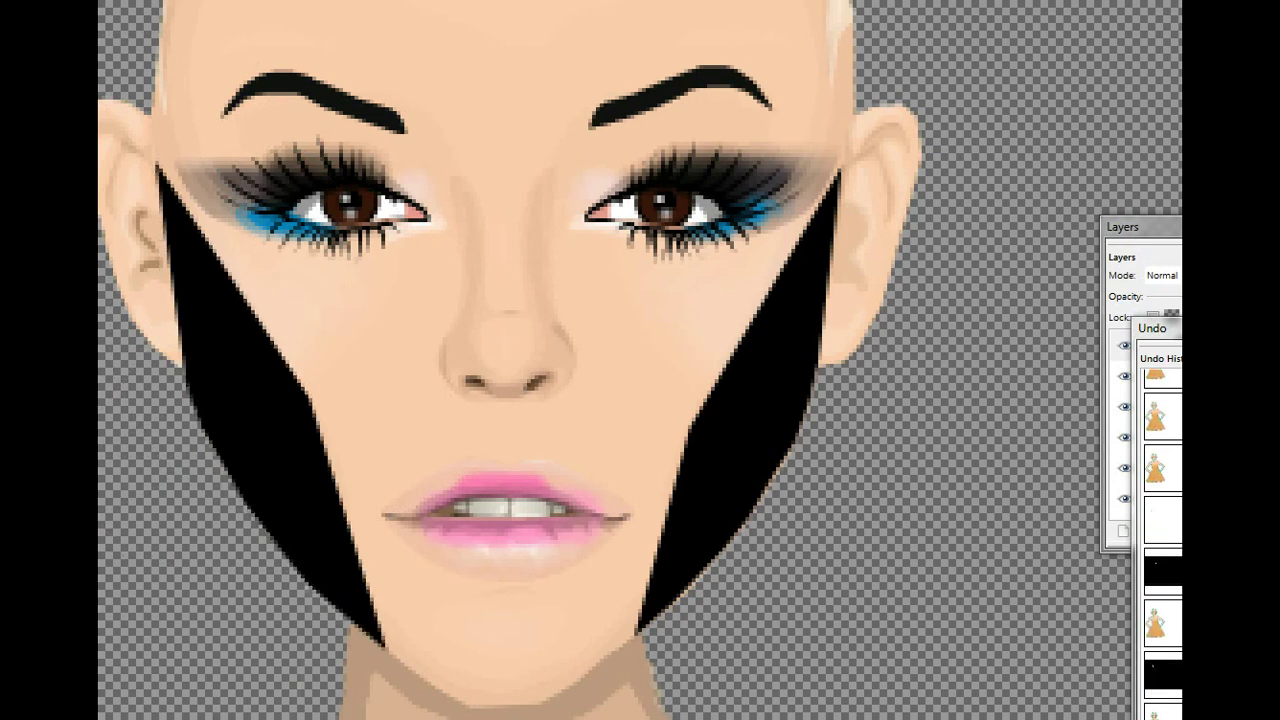
- Lower the black cheek shape layer's opacity to a faint shadow and add a new layer above it
{"action": "left_click_drag", "start_coordinate": [1210, 296], "coordinate": [1156, 296]}
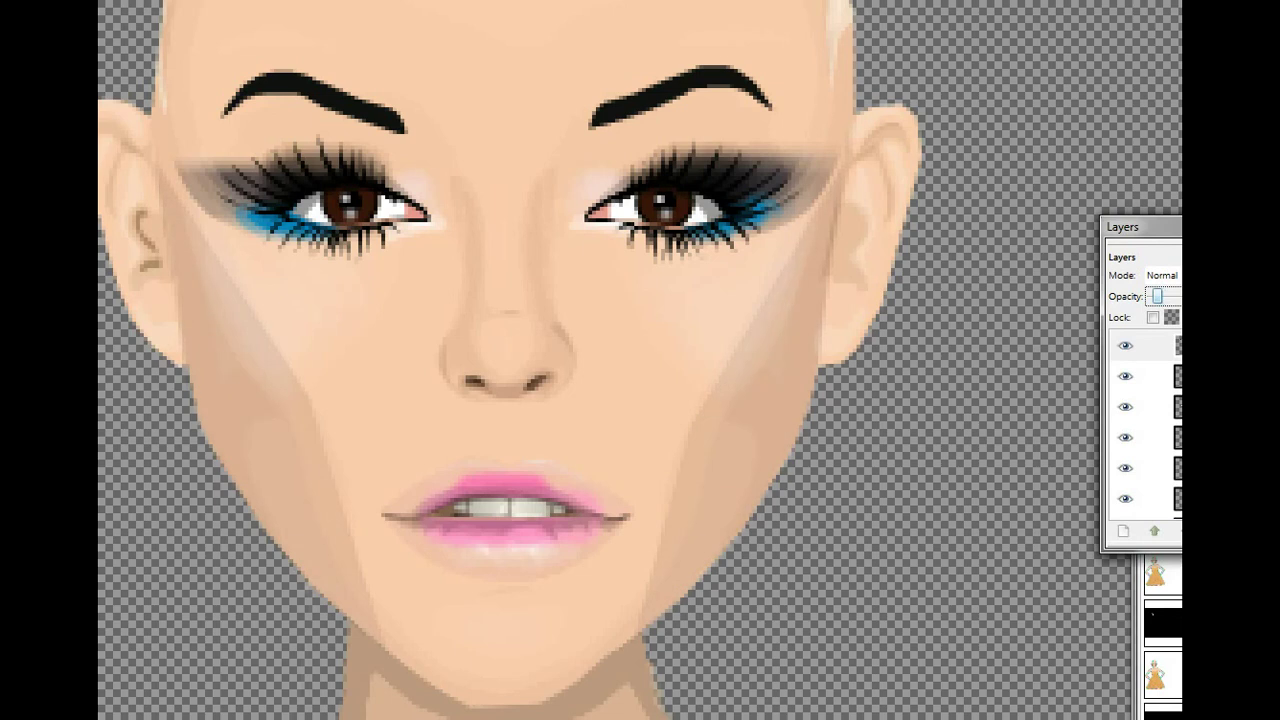
{"action": "left_click", "coordinate": [1123, 531]}
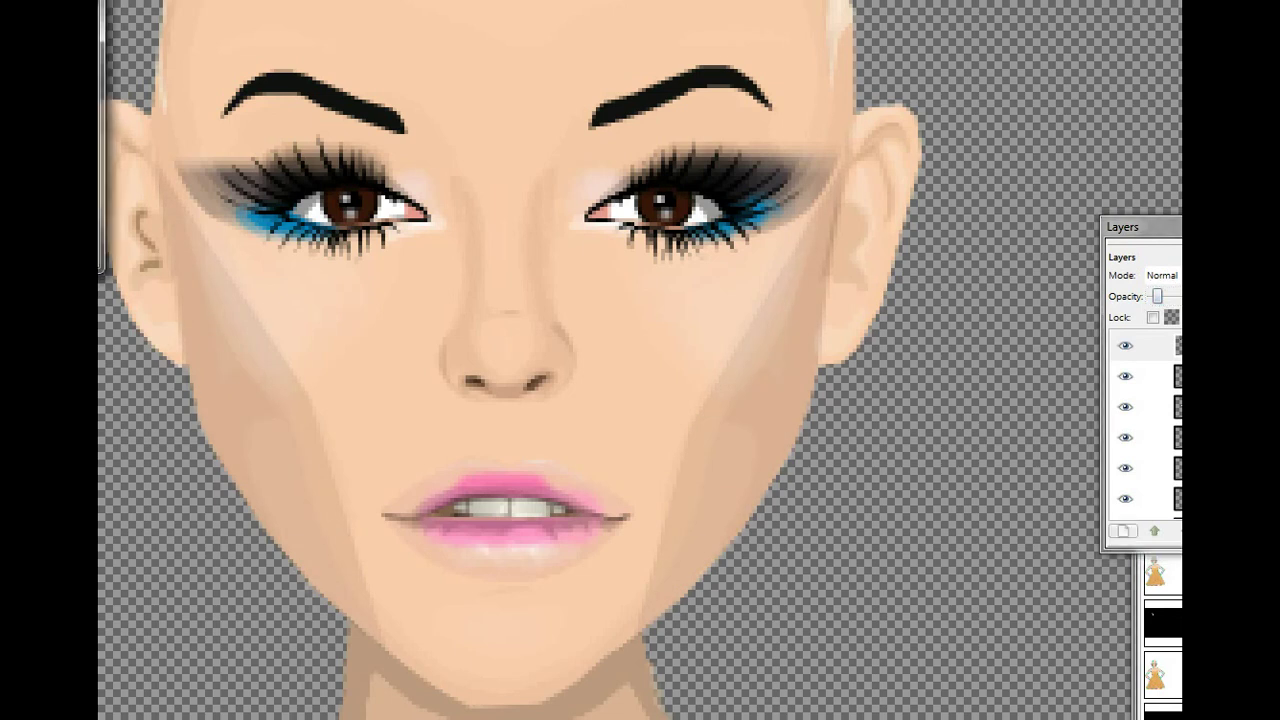
{"action": "left_click", "coordinate": [1122, 531]}
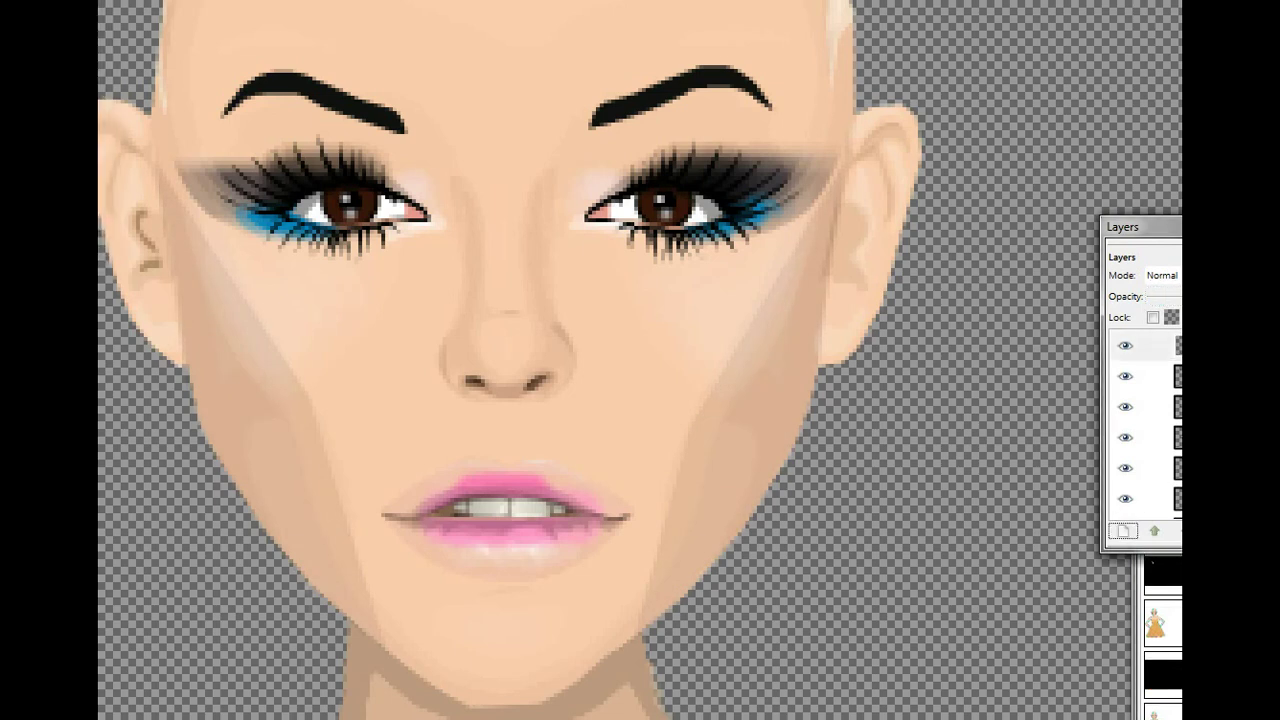
- Outline a smaller shadow on the right cheek, curving inward below the cheekbone and along the jaw edge, and fill it with black
{"action": "left_click", "coordinate": [843, 158]}
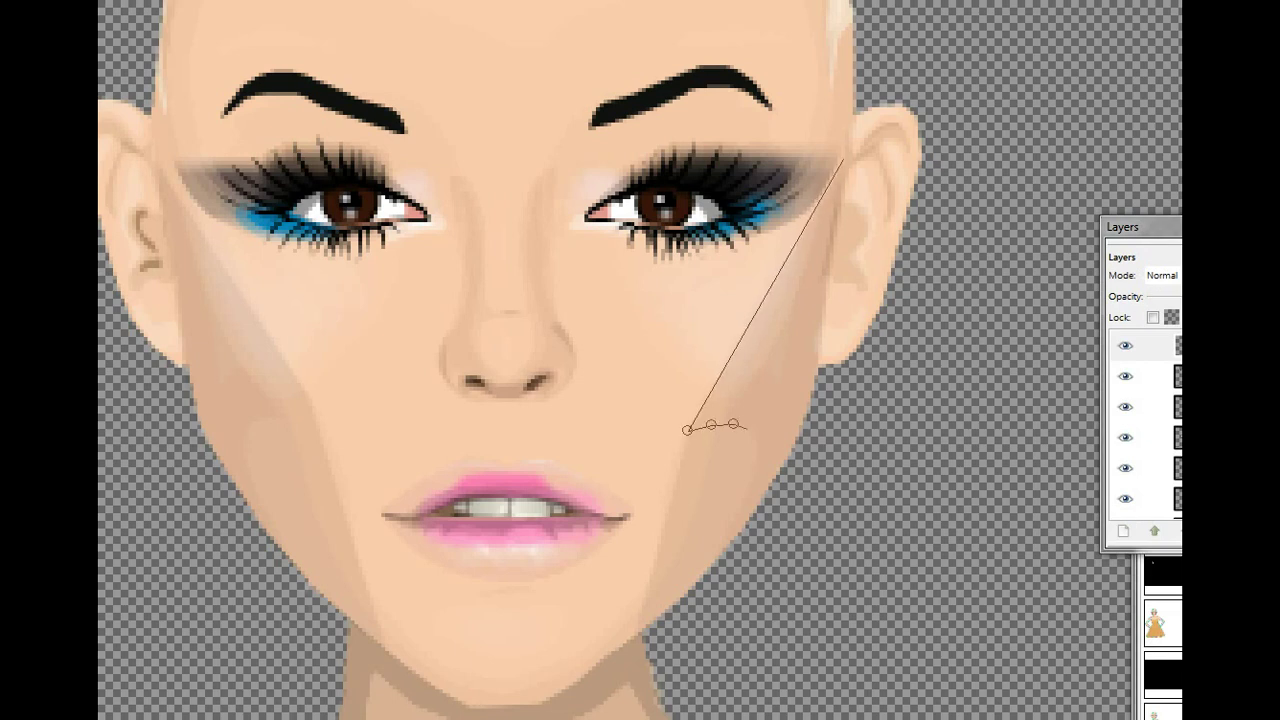
{"action": "left_click", "coordinate": [756, 443]}
{"action": "left_click", "coordinate": [757, 467]}
{"action": "left_click", "coordinate": [754, 441]}
{"action": "left_click", "coordinate": [743, 526]}
{"action": "left_click", "coordinate": [765, 491]}
{"action": "left_click", "coordinate": [777, 470]}
{"action": "left_click", "coordinate": [795, 440]}
{"action": "left_click", "coordinate": [806, 413]}
{"action": "left_click", "coordinate": [821, 362]}
{"action": "key", "text": "Return"}
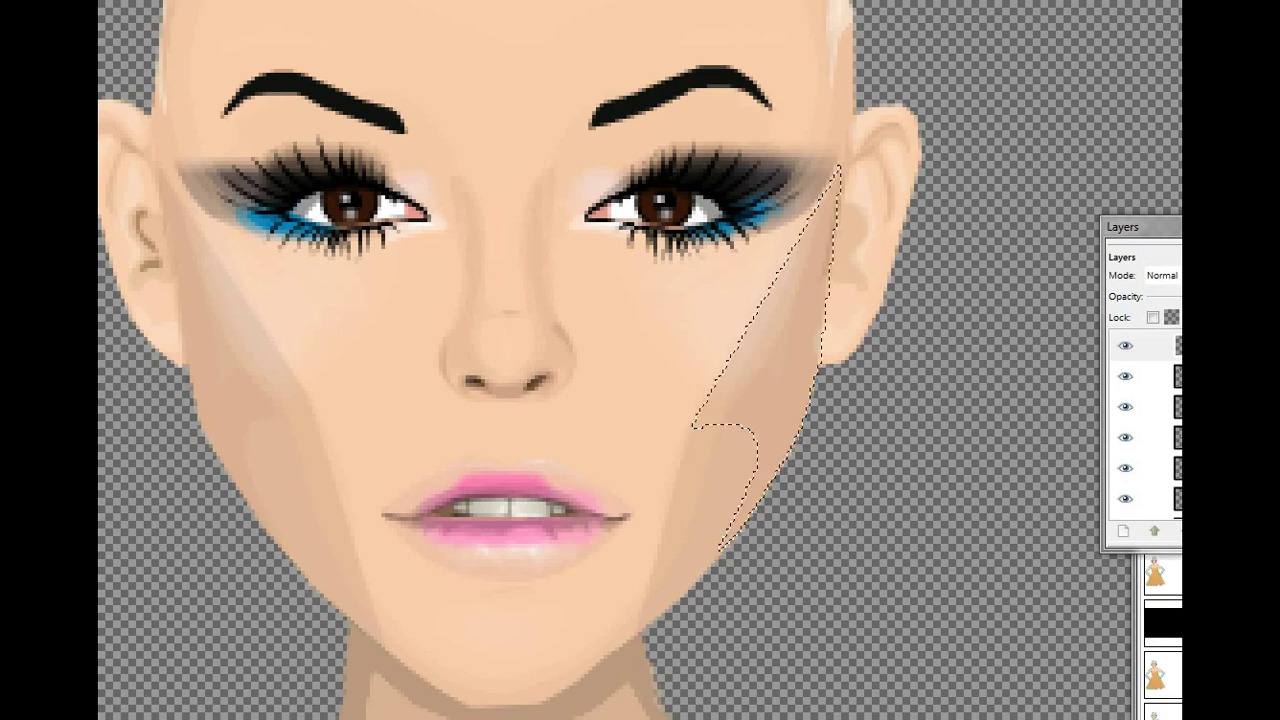
{"action": "key", "text": "ctrl+comma"}
{"action": "key", "text": "ctrl+shift+a"}
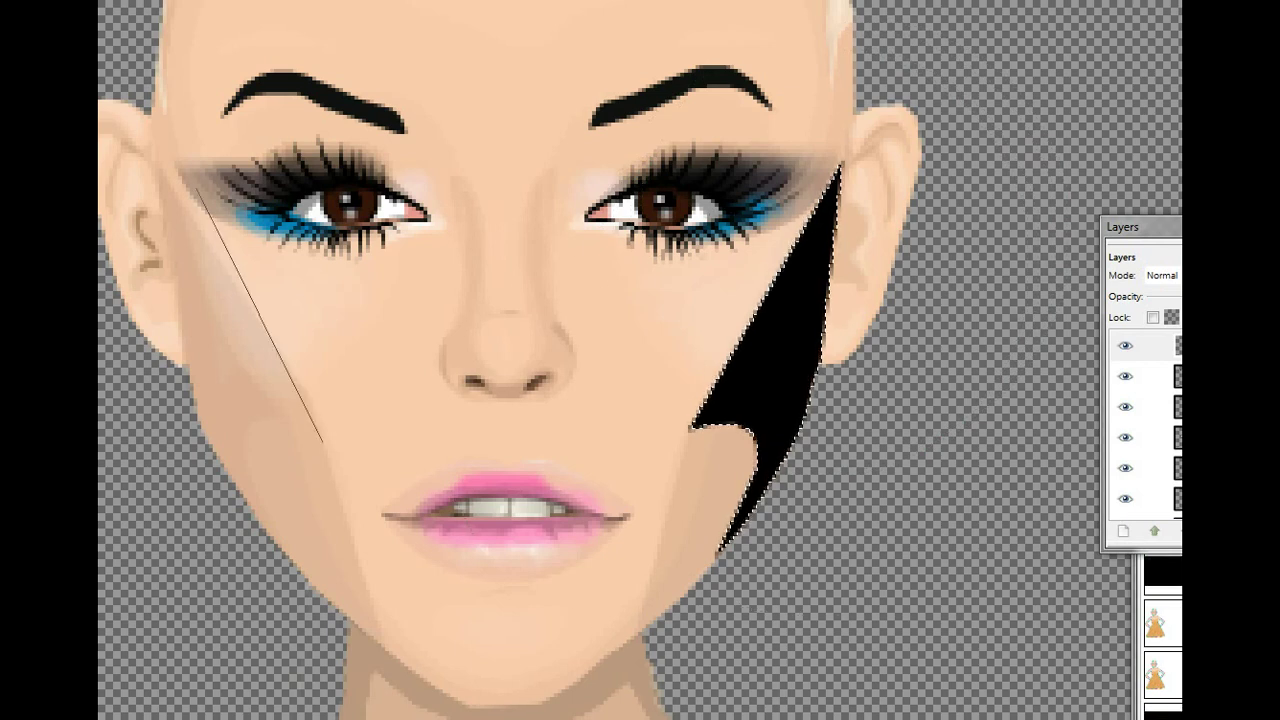
- Outline the mirrored smaller shadow with a curved hollow below the left cheekbone and fill it with black
{"action": "left_click", "coordinate": [160, 164]}
{"action": "left_click", "coordinate": [154, 157]}
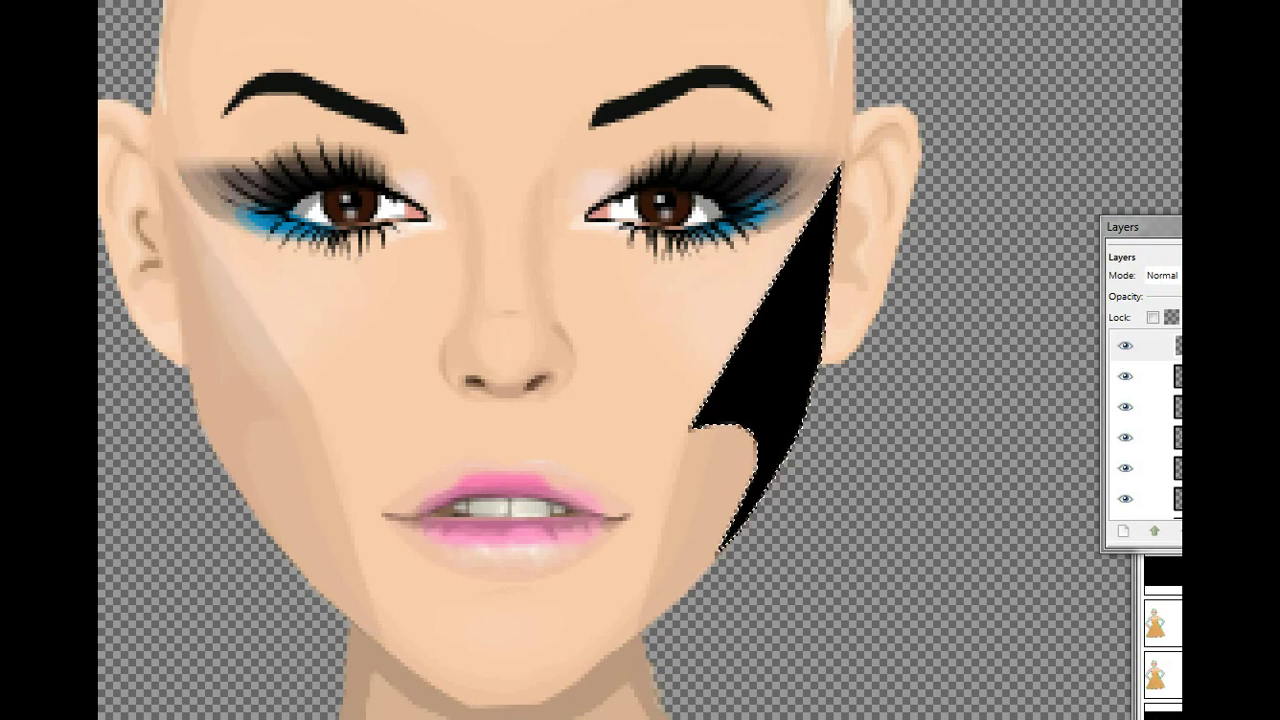
{"action": "left_click", "coordinate": [272, 540]}
{"action": "left_click", "coordinate": [260, 506]}
{"action": "left_click", "coordinate": [251, 464]}
{"action": "left_click", "coordinate": [244, 432]}
{"action": "left_click", "coordinate": [246, 420]}
{"action": "left_click", "coordinate": [261, 416]}
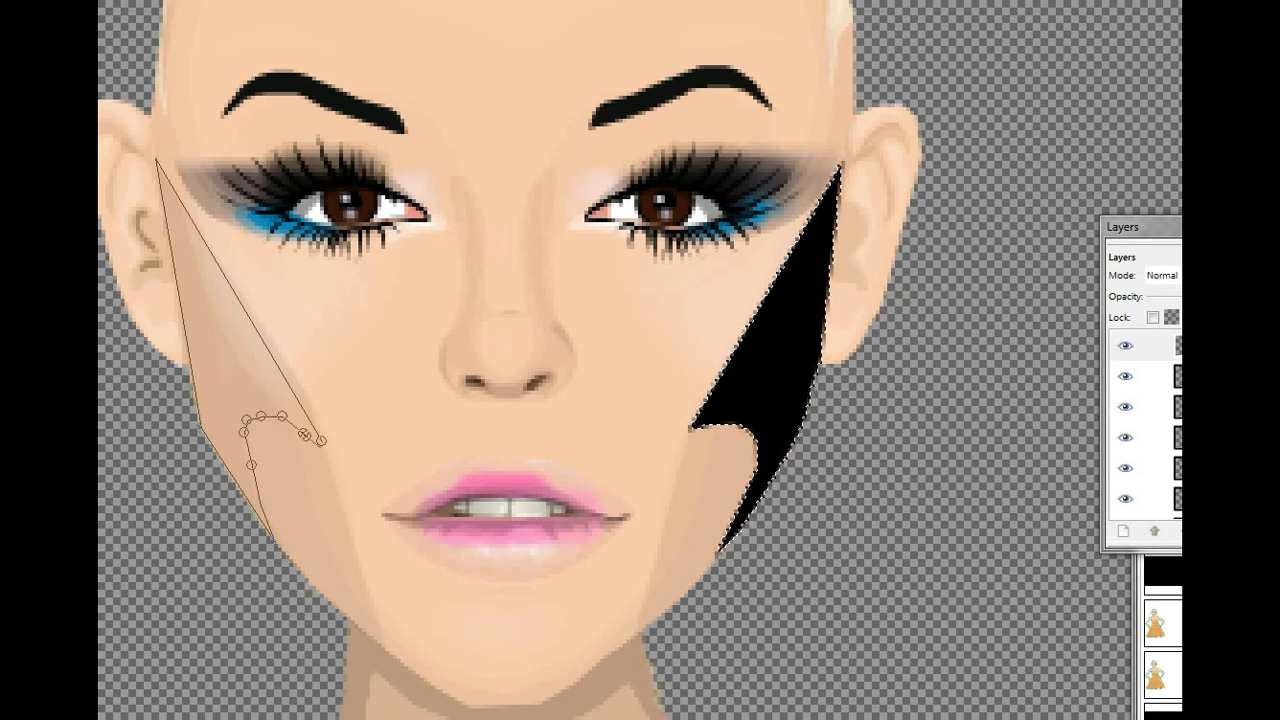
{"action": "left_click", "coordinate": [306, 435]}
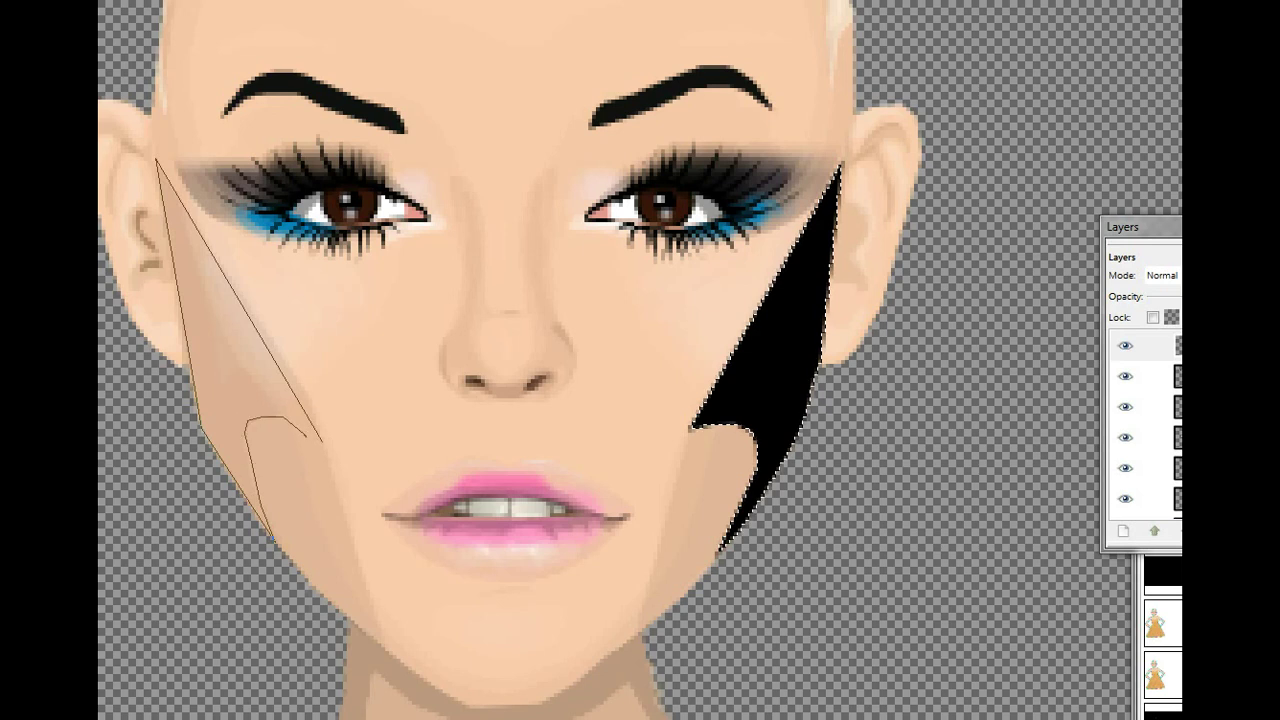
{"action": "key", "text": "shift+v"}
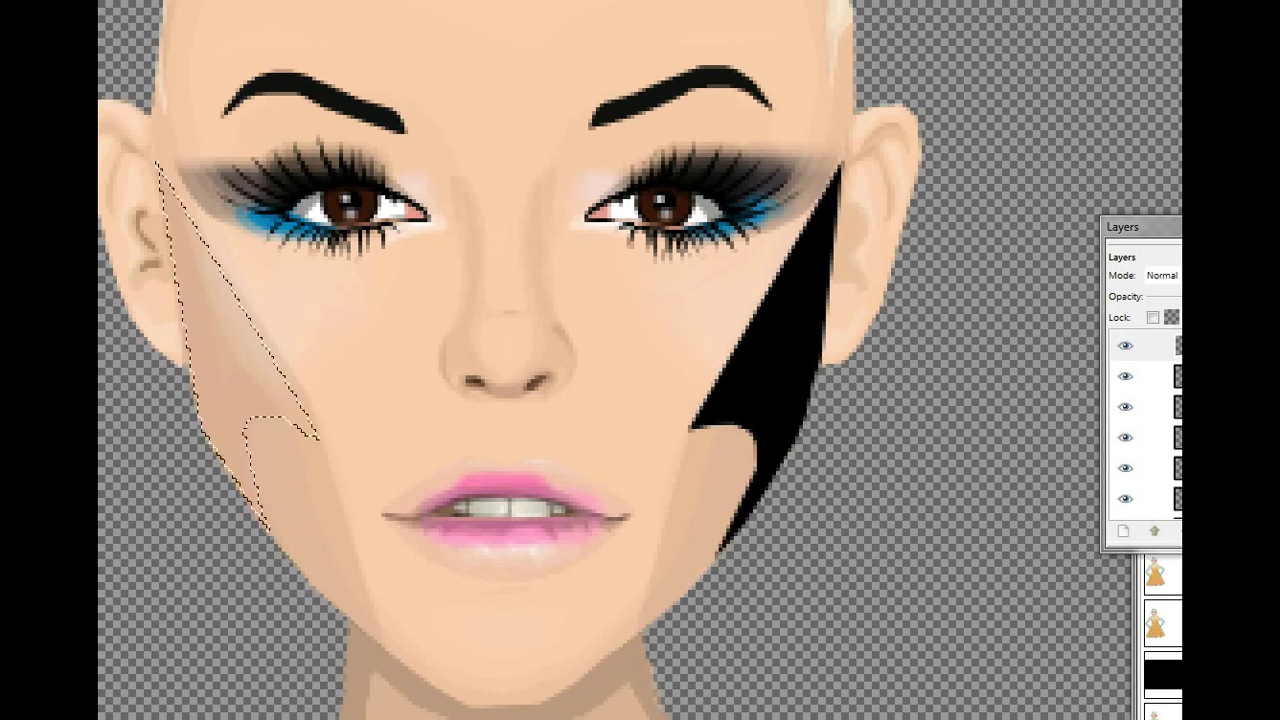
{"action": "key", "text": "ctrl+comma"}
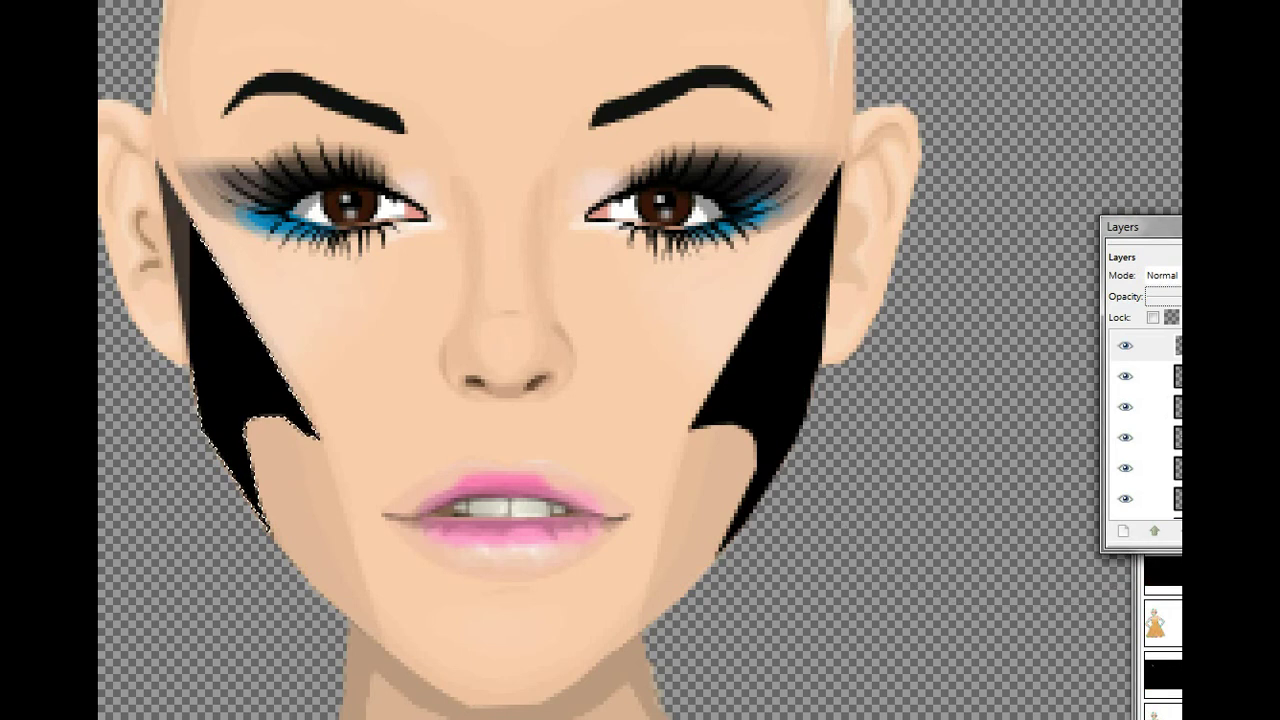
- Reduce the opacity of the second cheek shadow layer to a subtle tint and create another new layer
{"action": "left_click_drag", "start_coordinate": [1181, 296], "coordinate": [1153, 296]}
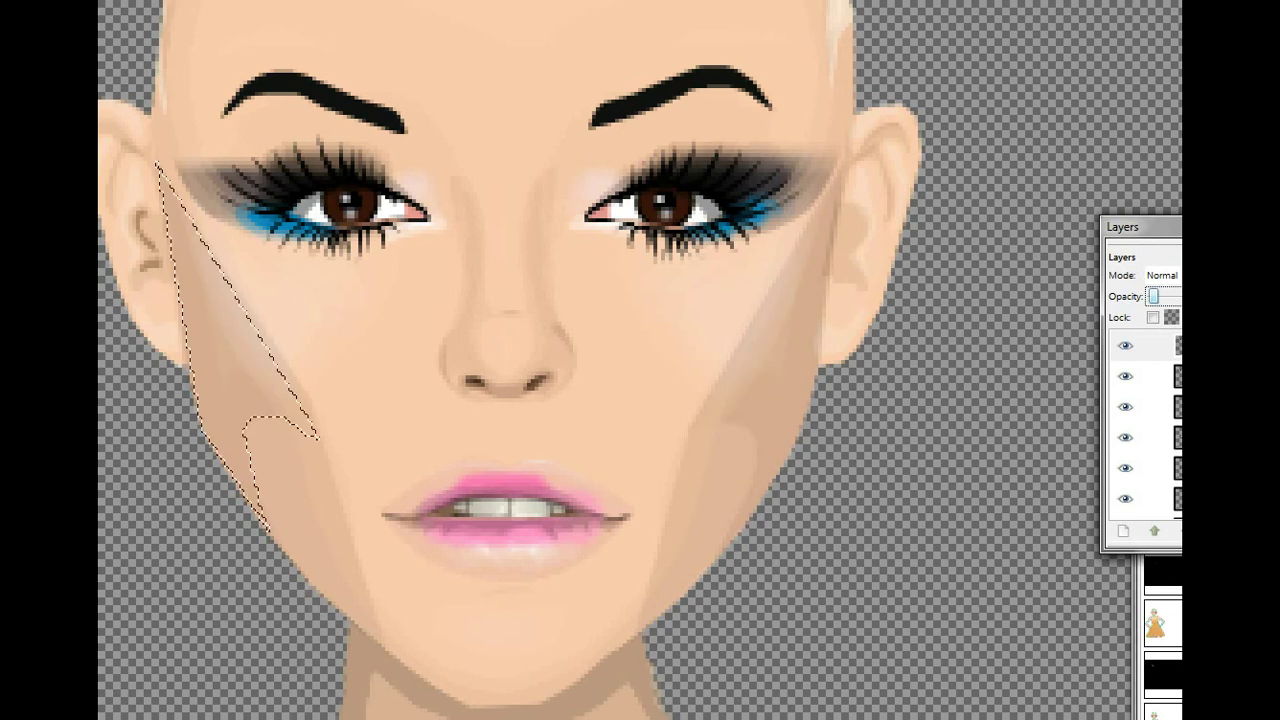
{"action": "left_click", "coordinate": [1123, 531]}
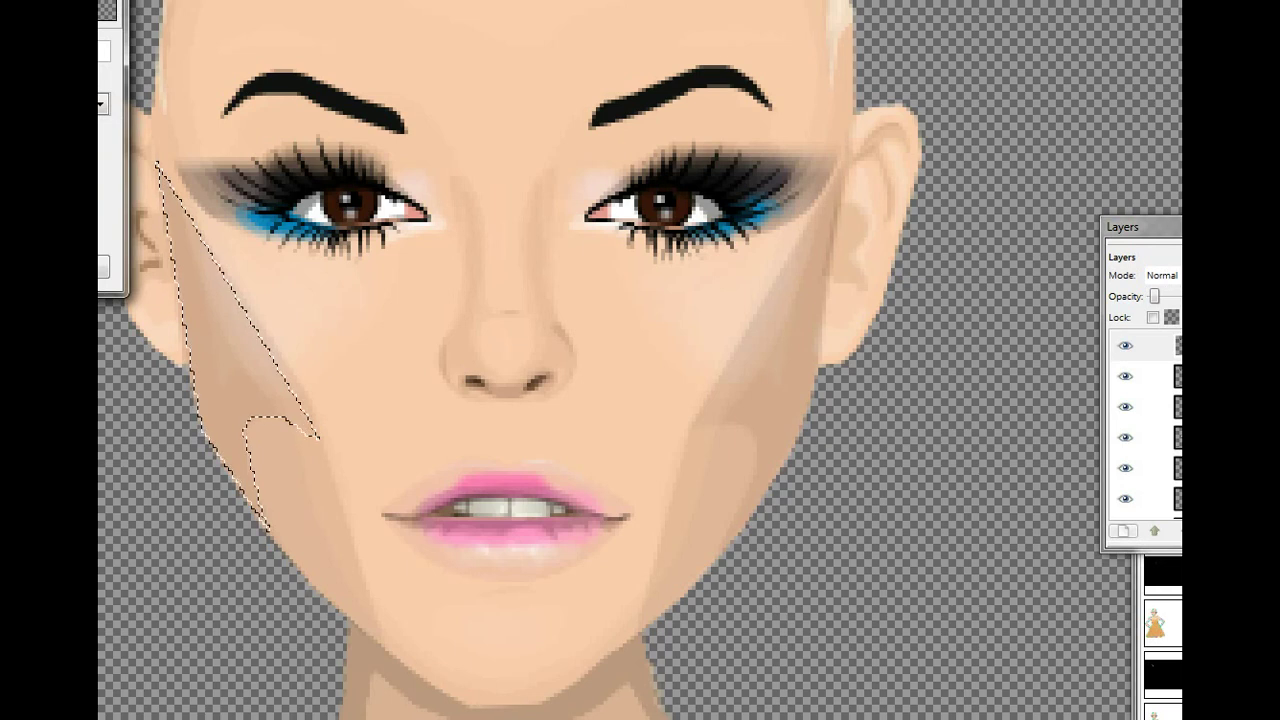
{"action": "key", "text": "Return"}
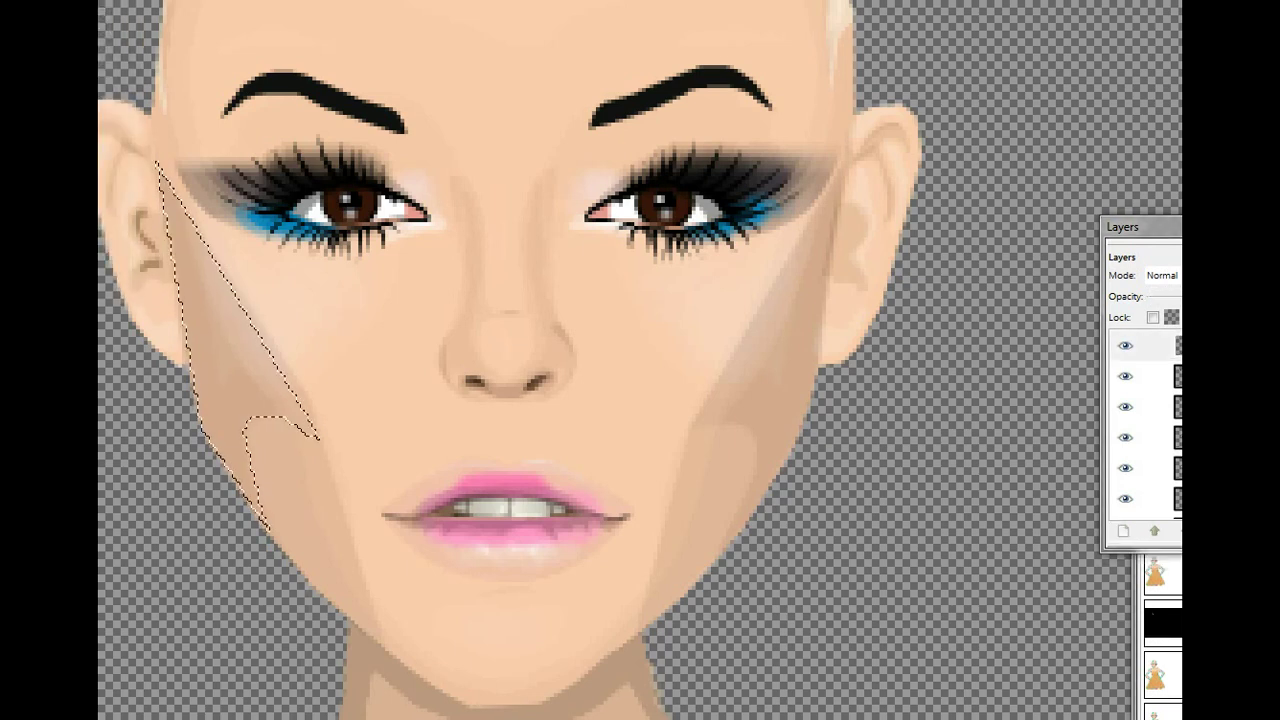
- Outline a third, shorter shadow on the right cheek from the temple to the cheek hollow with a curved lower edge, and fill it with black
{"action": "left_click", "coordinate": [841, 171]}
{"action": "left_click", "coordinate": [690, 424]}
{"action": "left_click", "coordinate": [722, 400]}
{"action": "left_click", "coordinate": [740, 388]}
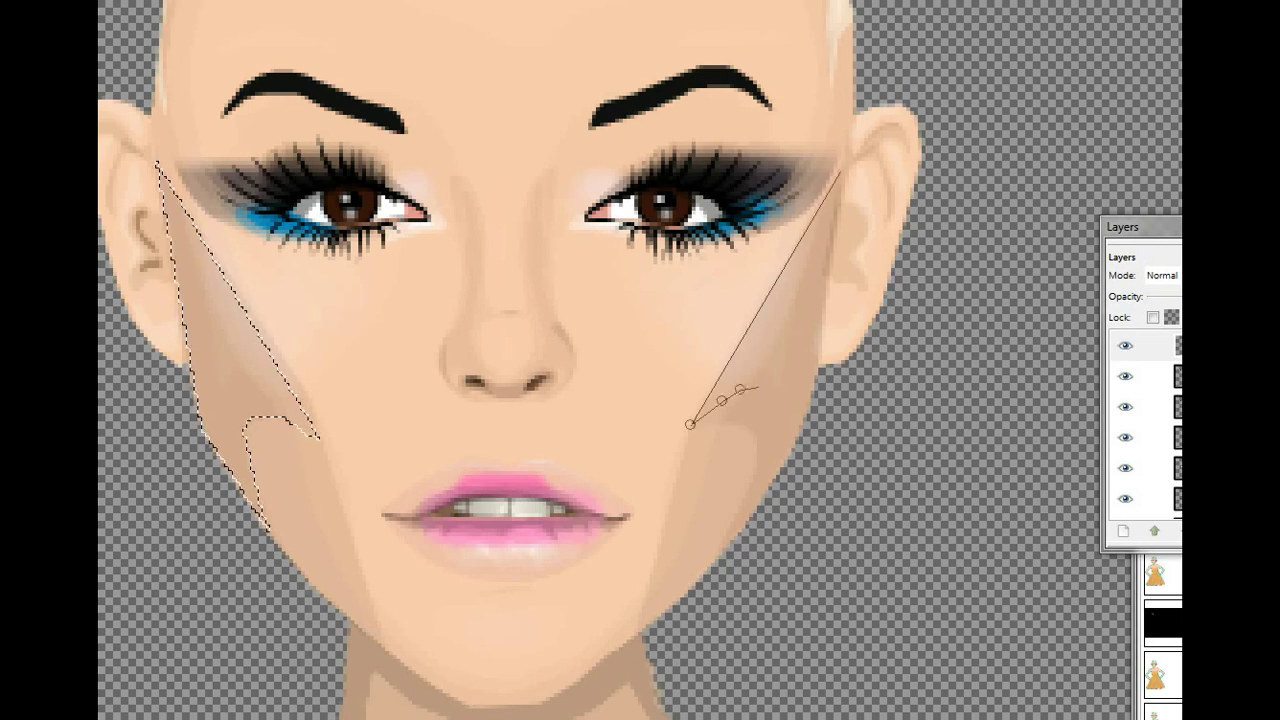
{"action": "left_click", "coordinate": [784, 404]}
{"action": "left_click", "coordinate": [784, 423]}
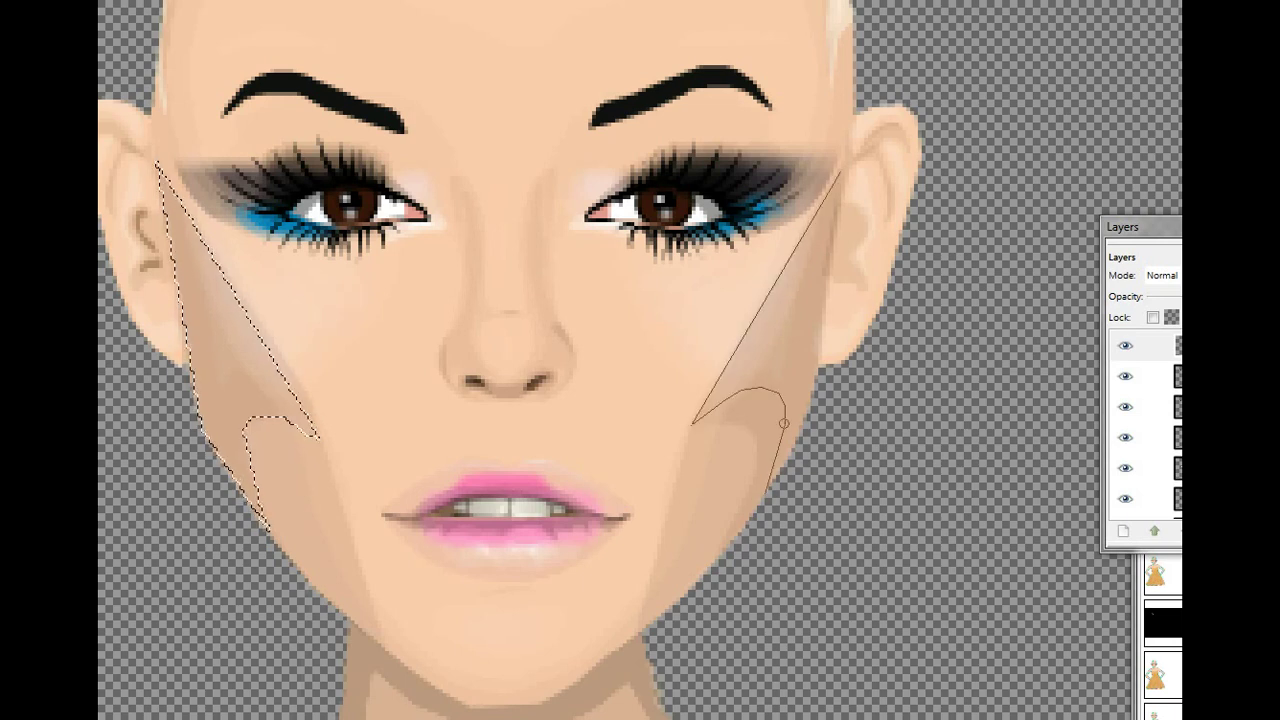
{"action": "left_click", "coordinate": [761, 494]}
{"action": "left_click", "coordinate": [789, 448]}
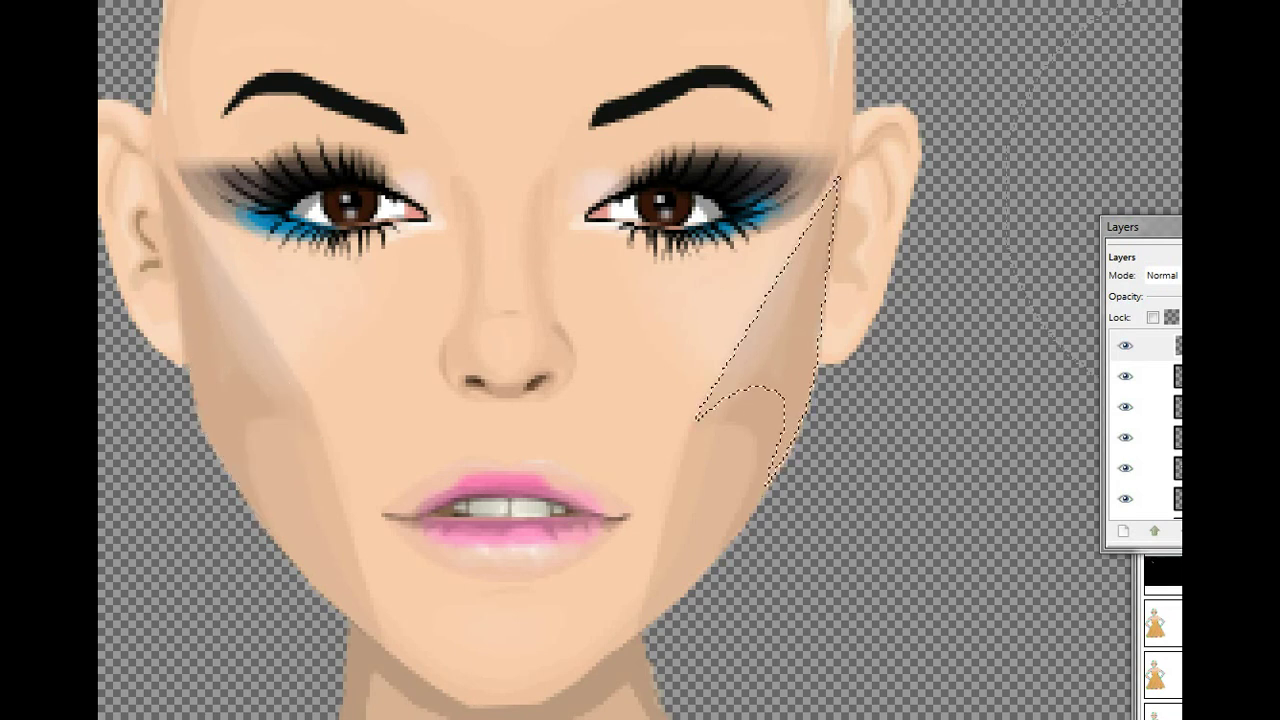
{"action": "left_click", "coordinate": [775, 330]}
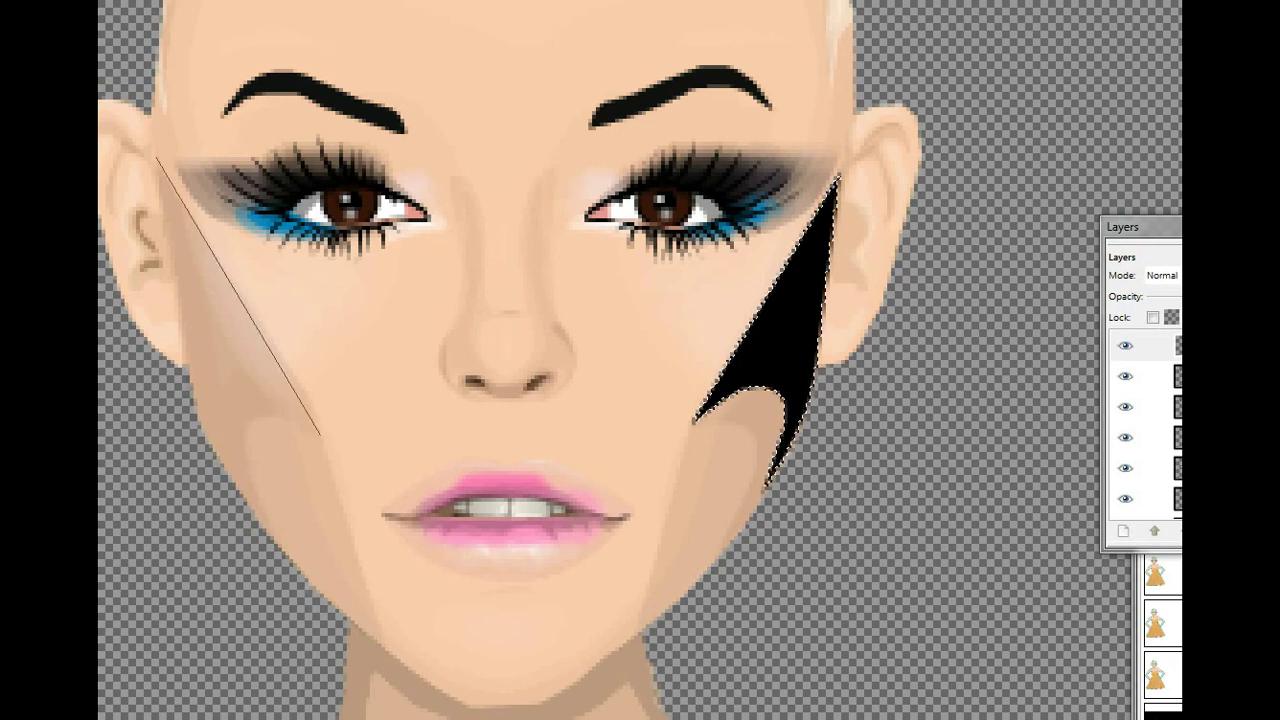
- Outline the mirrored short shadow on the left cheek, arching above the cheek hollow, and fill it with black
{"action": "left_click", "coordinate": [155, 157]}
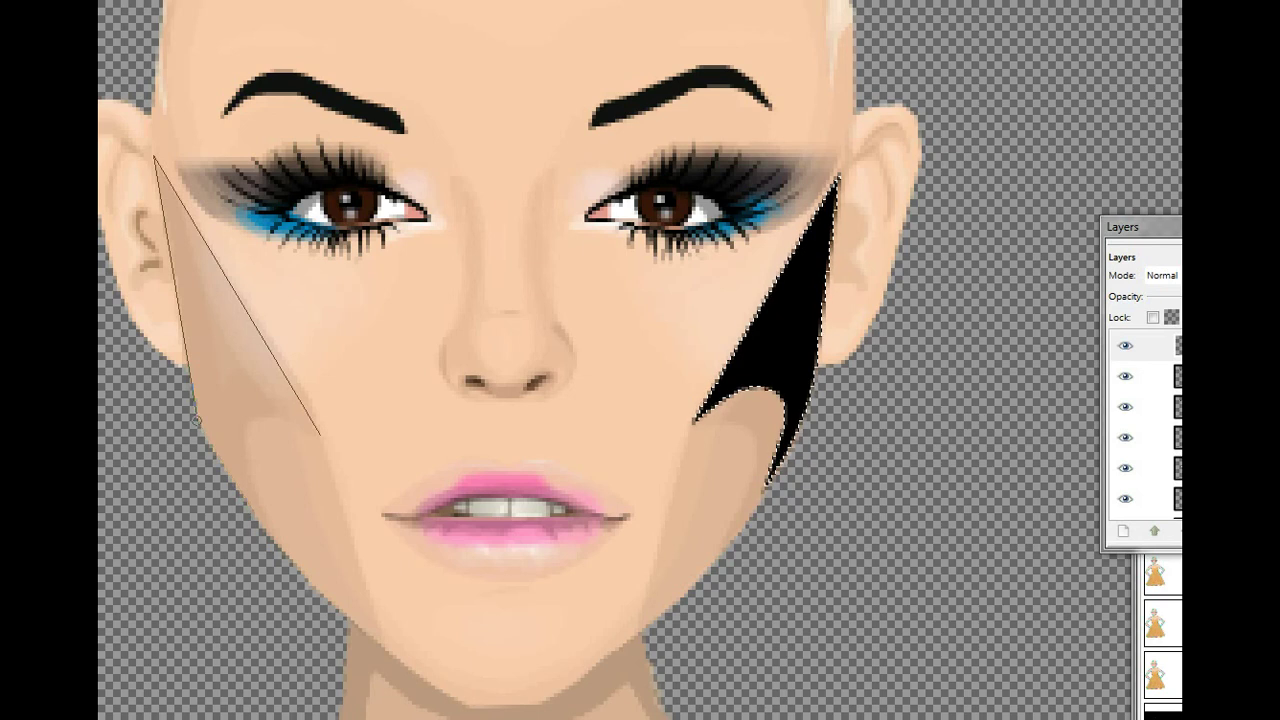
{"action": "left_click", "coordinate": [212, 430]}
{"action": "left_click", "coordinate": [214, 405]}
{"action": "left_click", "coordinate": [222, 394]}
{"action": "left_click", "coordinate": [228, 390]}
{"action": "left_click", "coordinate": [243, 385]}
{"action": "left_click", "coordinate": [261, 384]}
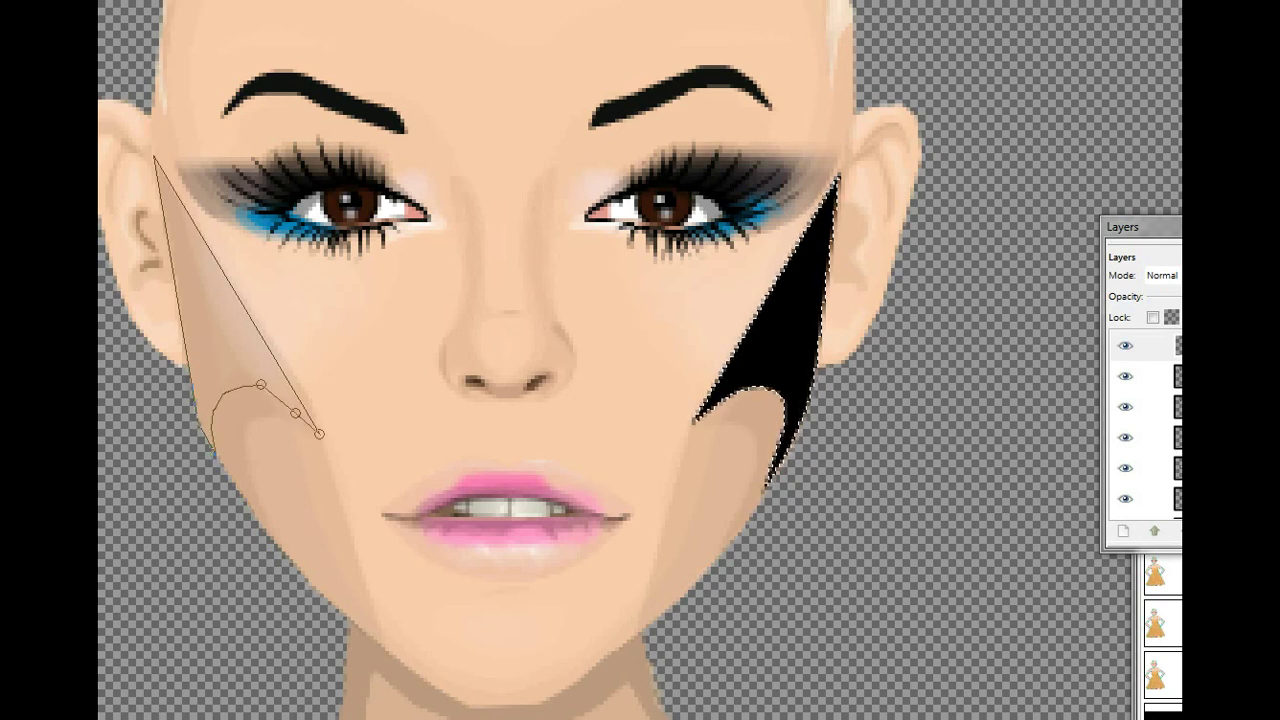
{"action": "key", "text": "Return"}
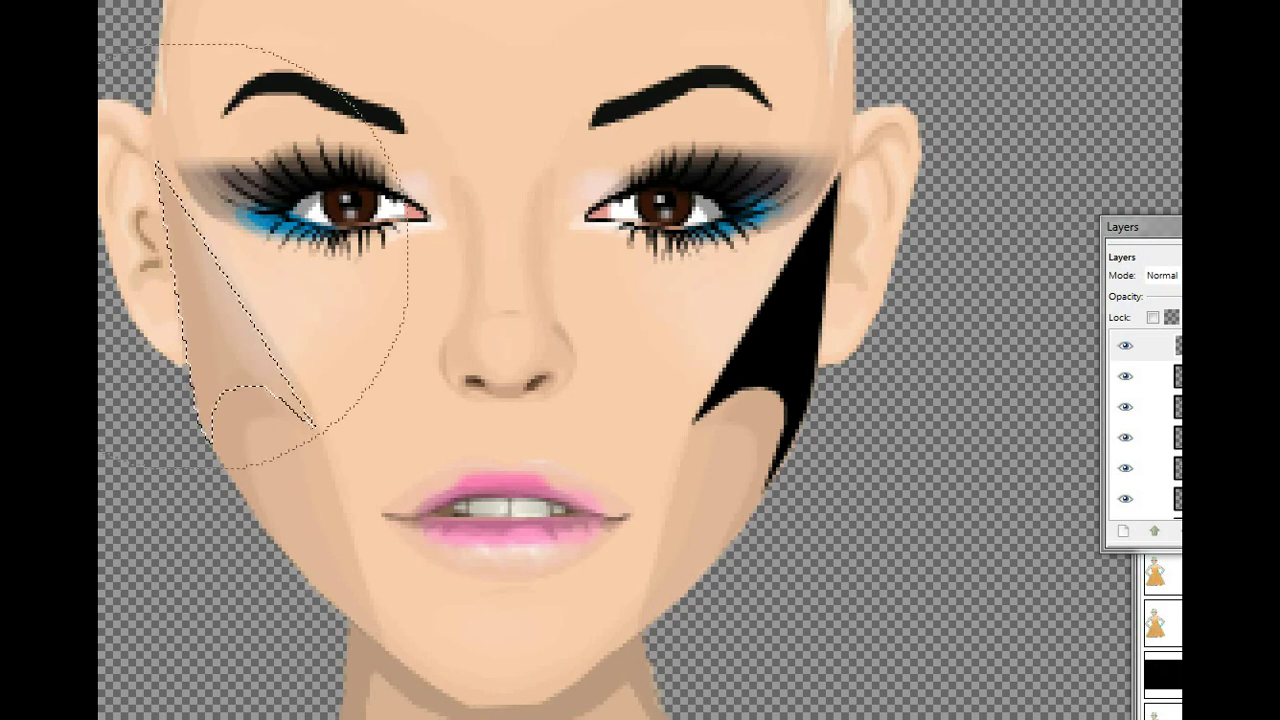
{"action": "left_click", "coordinate": [205, 258]}
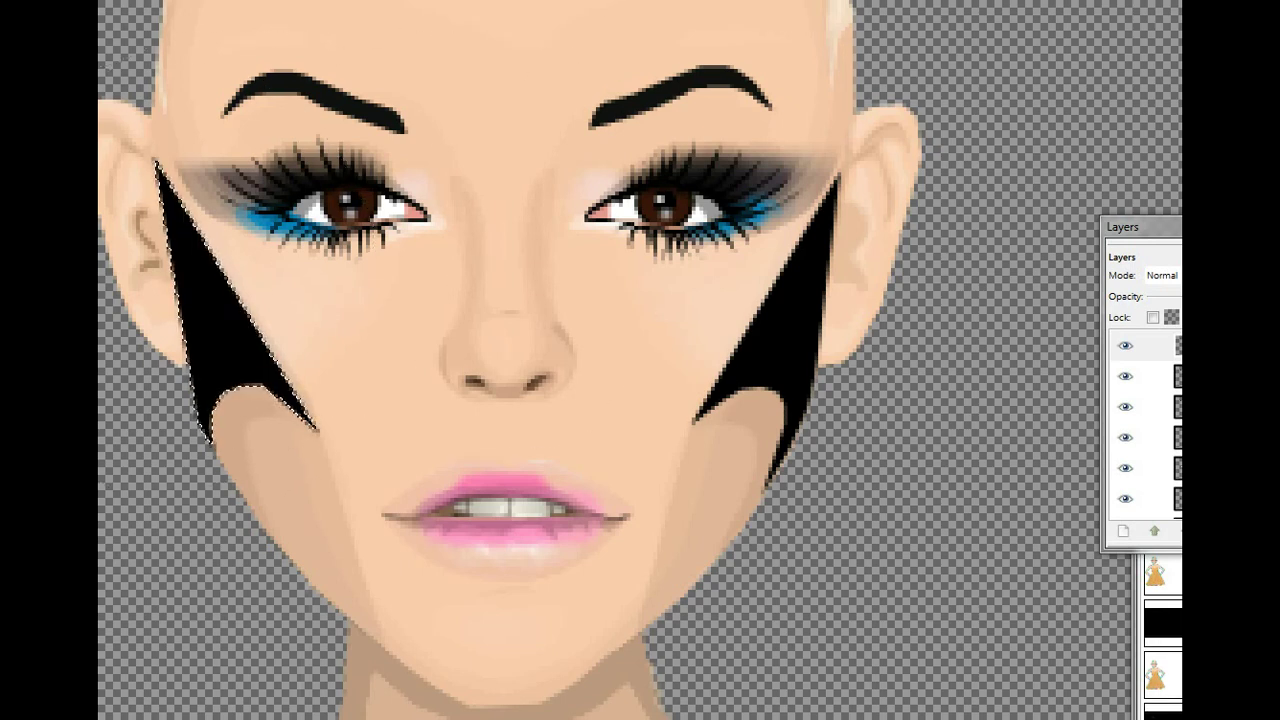
- Lower the third cheek shadow layer's opacity to a faint tint, clear the selection, check the face at 100%, and add a new layer at 400% zoom
{"action": "key", "text": "ctrl+shift+a"}
{"action": "left_click_drag", "start_coordinate": [1240, 296], "coordinate": [1156, 296]}
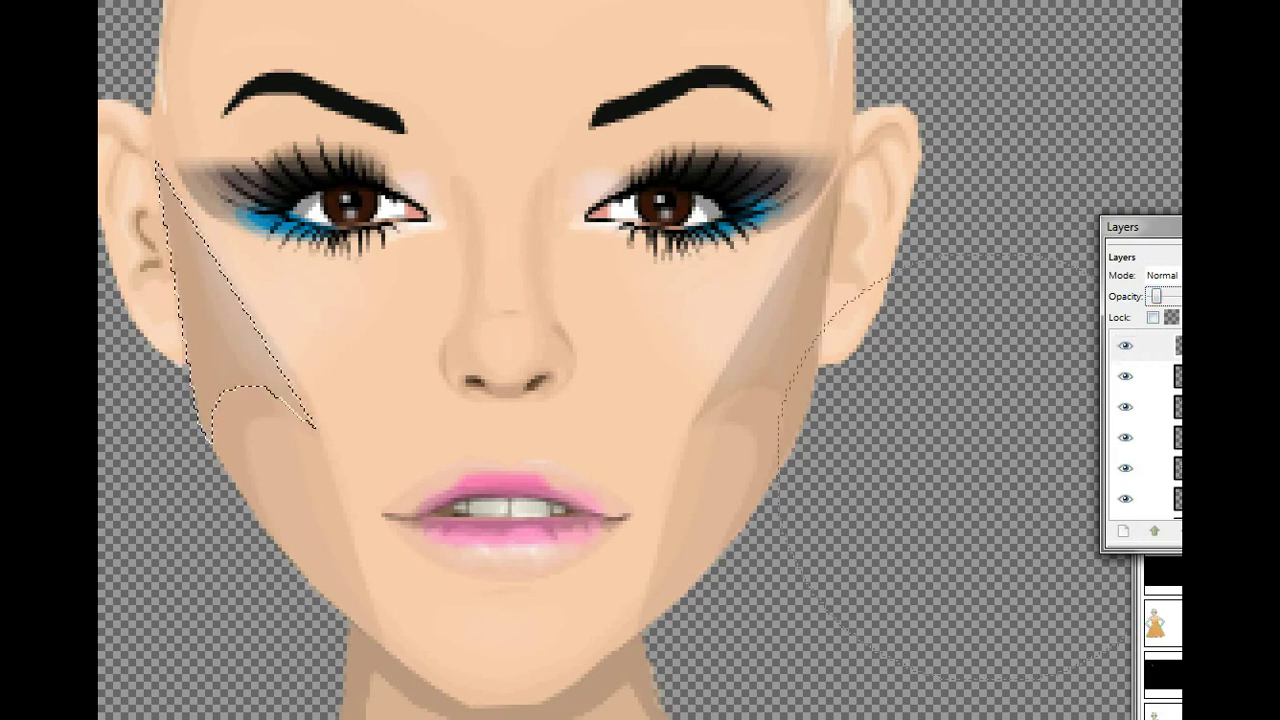
{"action": "key", "text": "ctrl+d"}
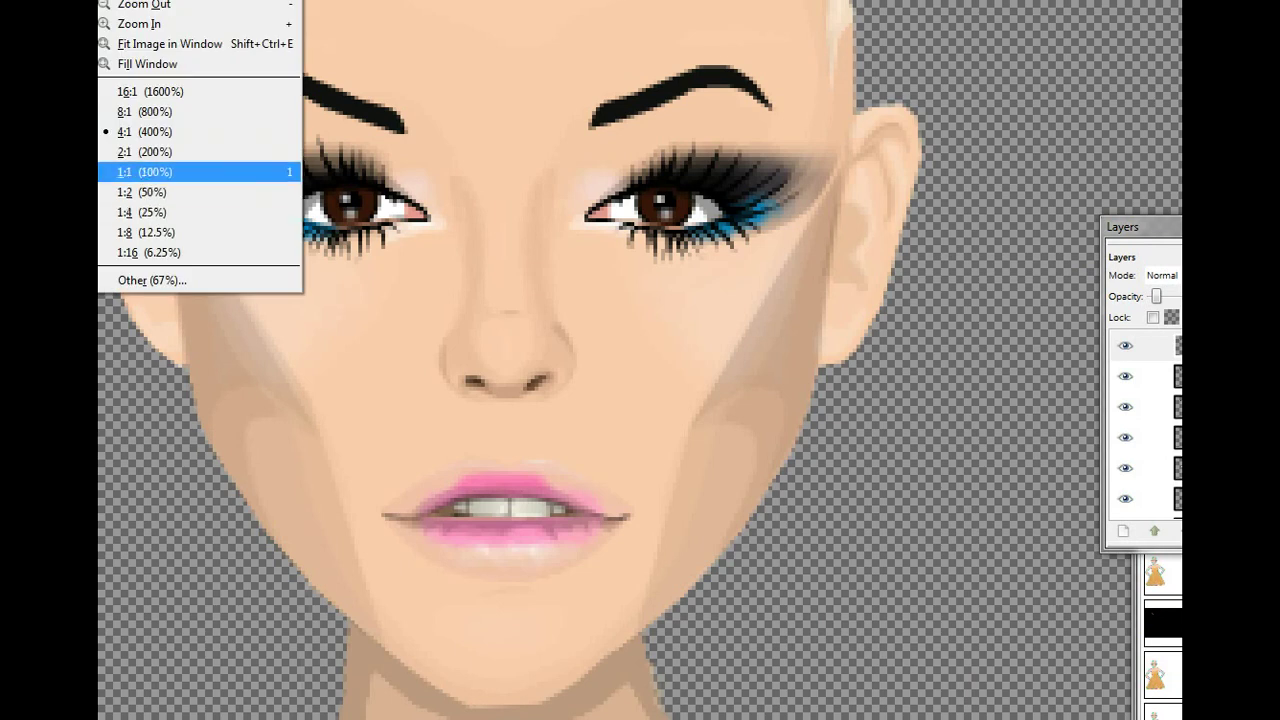
{"action": "left_click", "coordinate": [165, 172]}
{"action": "scroll", "coordinate": [157, 165], "scroll_direction": "down", "scroll_amount": 4}
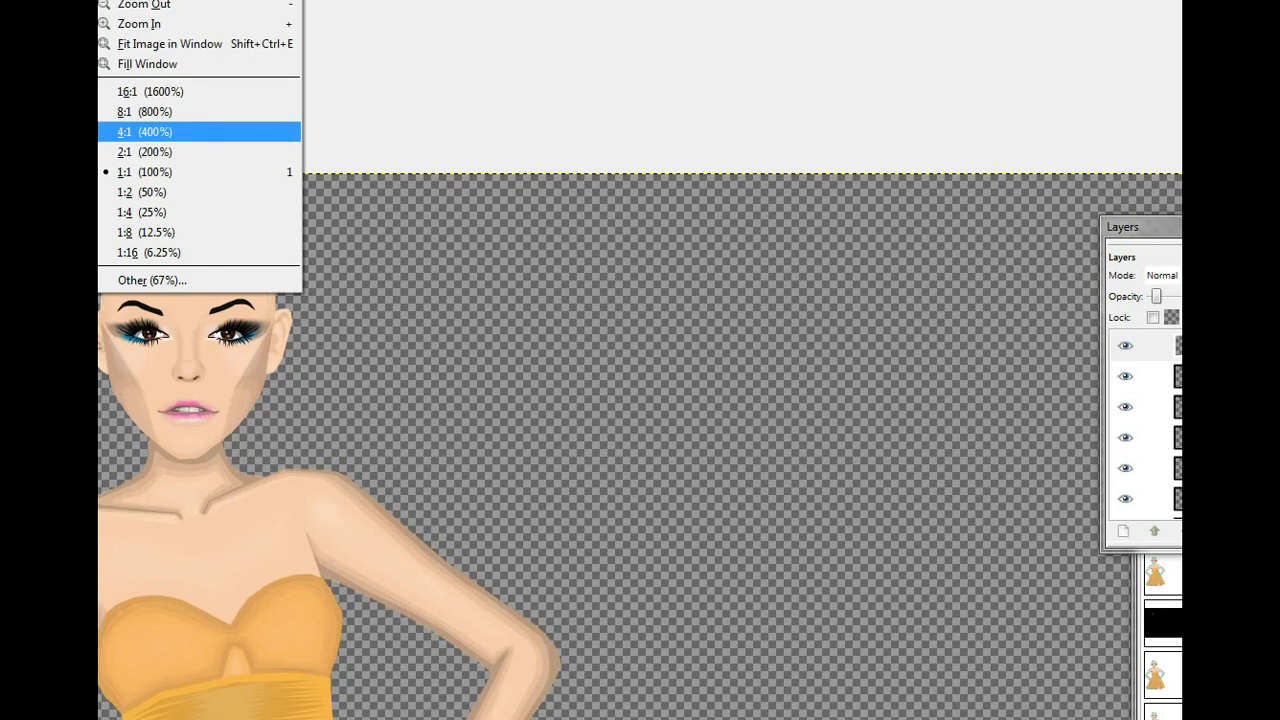
{"action": "left_click", "coordinate": [160, 131]}
{"action": "scroll", "coordinate": [800, 715], "scroll_direction": "left", "scroll_amount": 20}
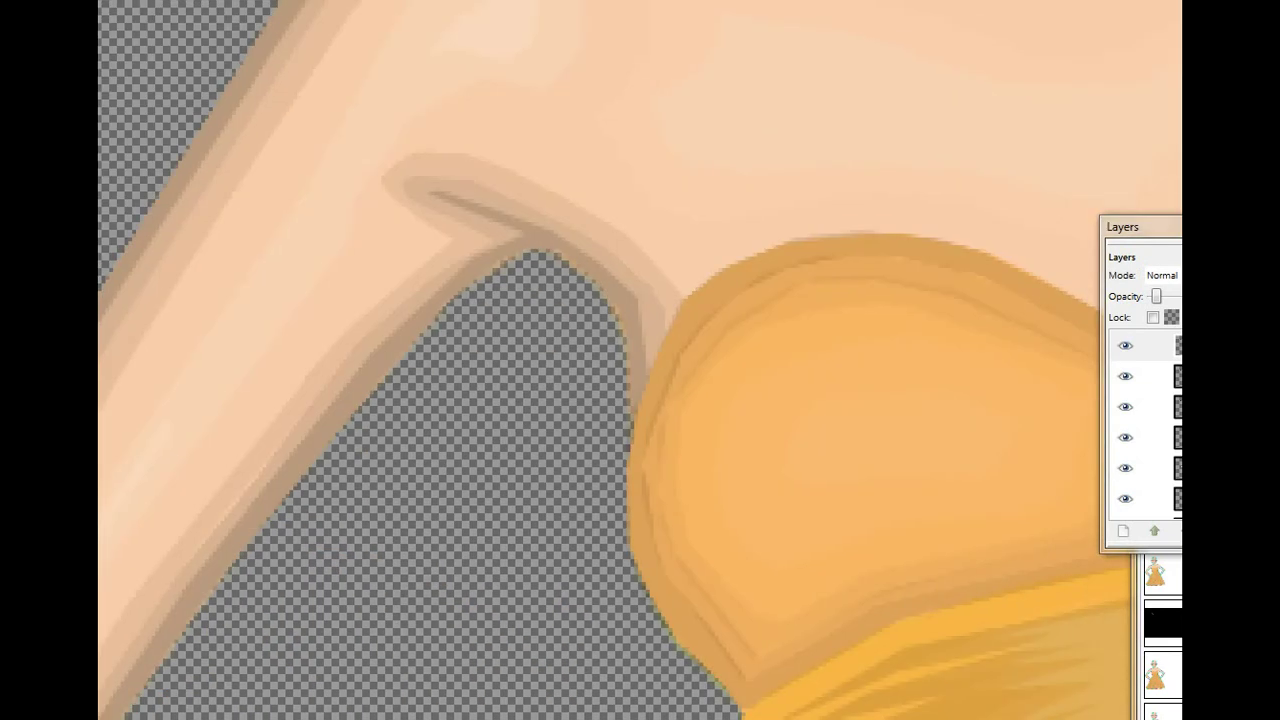
{"action": "scroll", "coordinate": [800, 715], "scroll_direction": "up", "scroll_amount": 15}
{"action": "scroll", "coordinate": [640, 360], "scroll_direction": "left", "scroll_amount": 5}
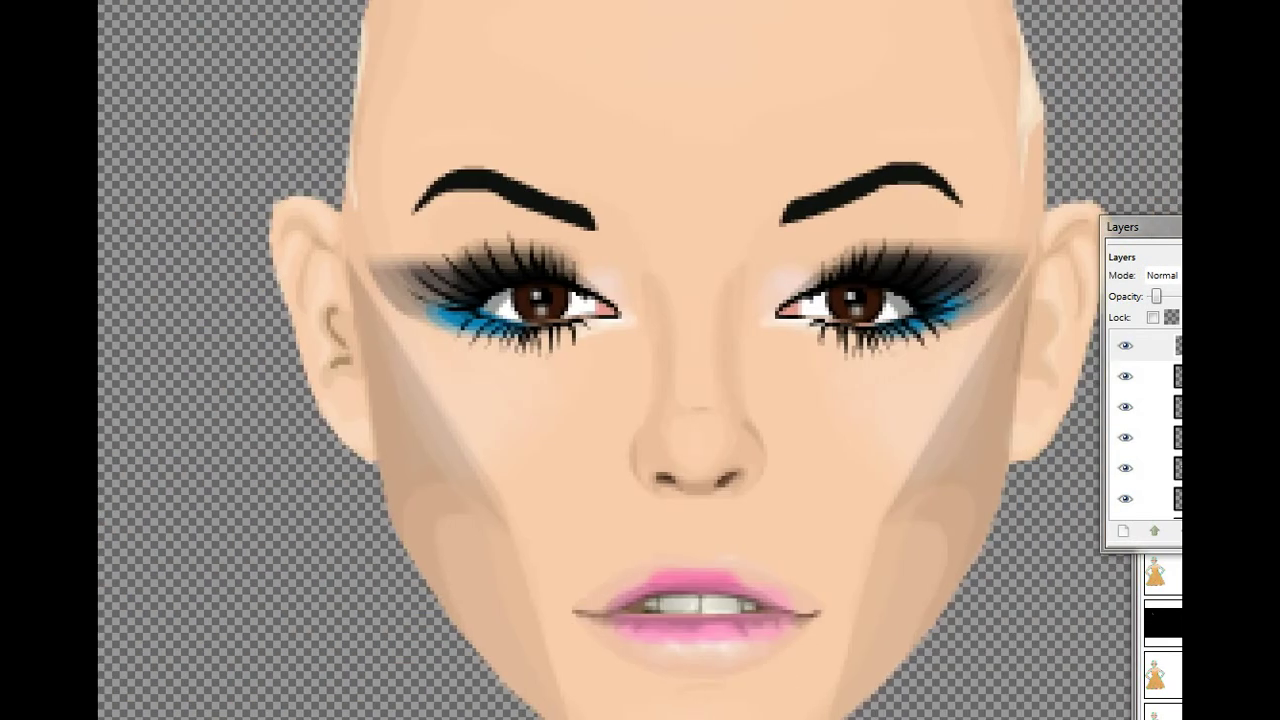
{"action": "left_click", "coordinate": [1122, 531]}
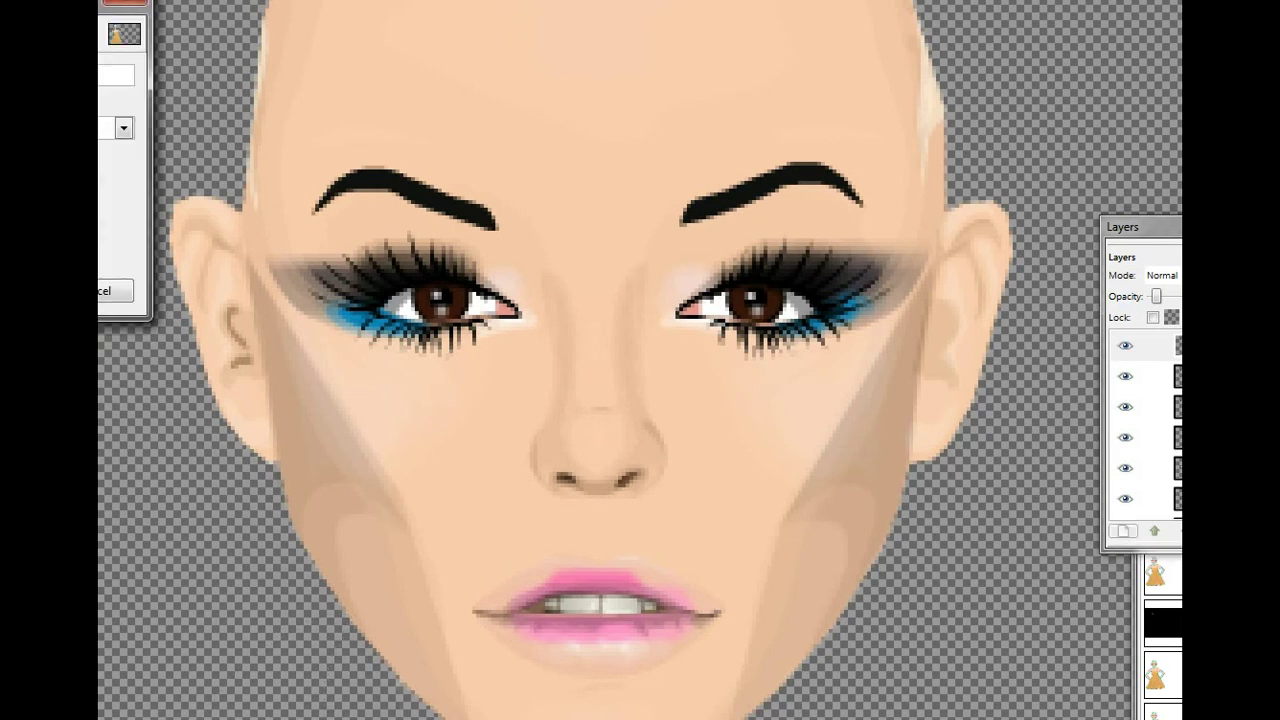
{"action": "key", "text": "Return"}
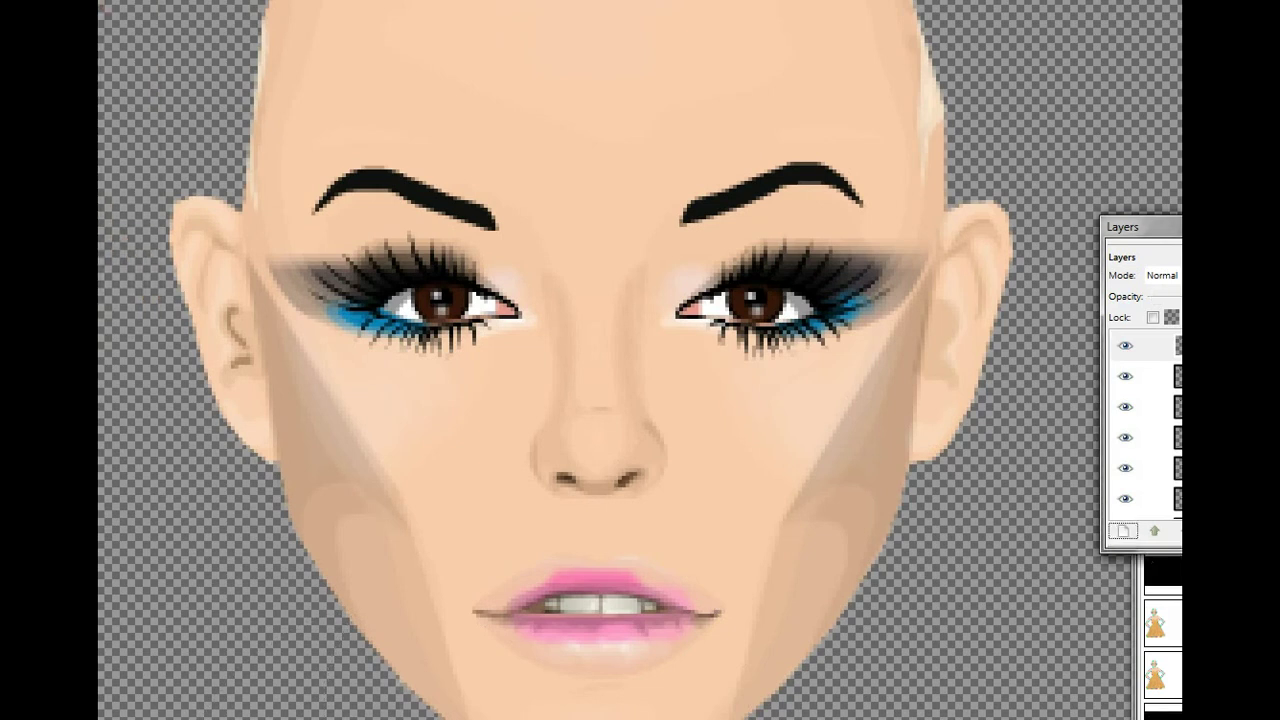
{"action": "scroll", "coordinate": [1145, 425], "scroll_direction": "down", "scroll_amount": 5}
{"action": "left_click", "coordinate": [1176, 503]}
{"action": "left_click", "coordinate": [1176, 503]}
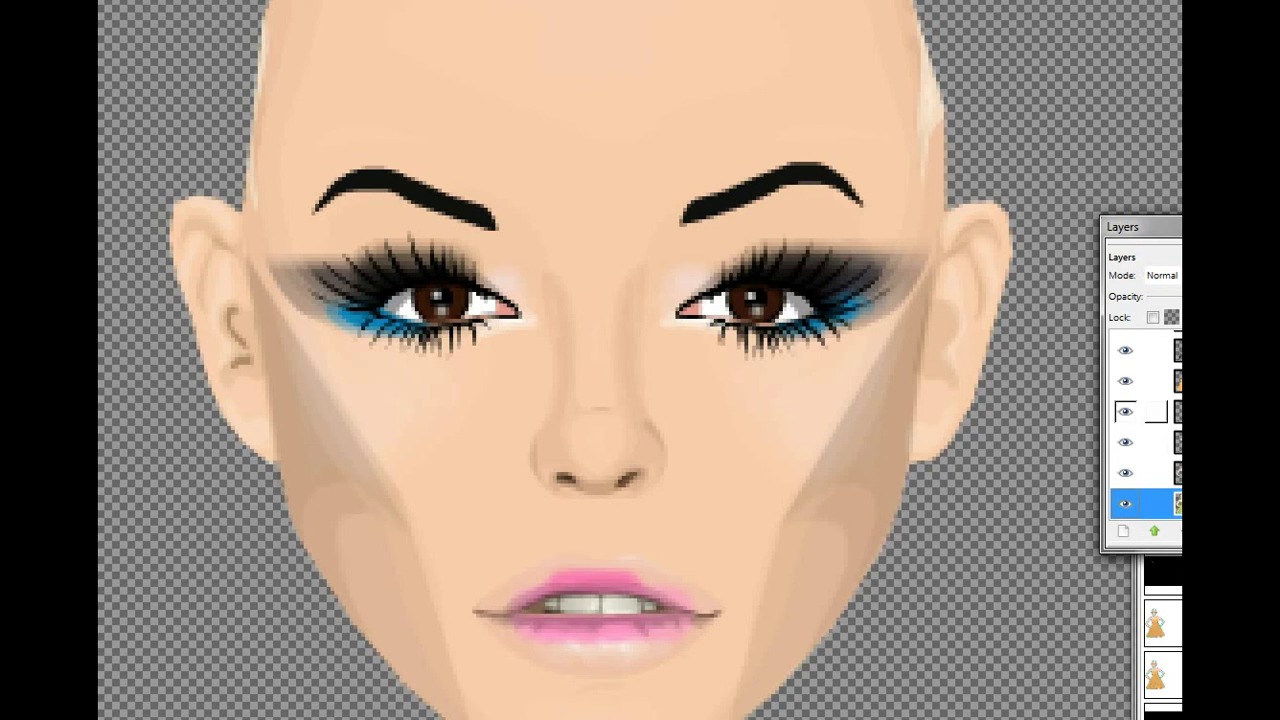
{"action": "left_click", "coordinate": [1176, 473]}
{"action": "left_click", "coordinate": [1176, 442]}
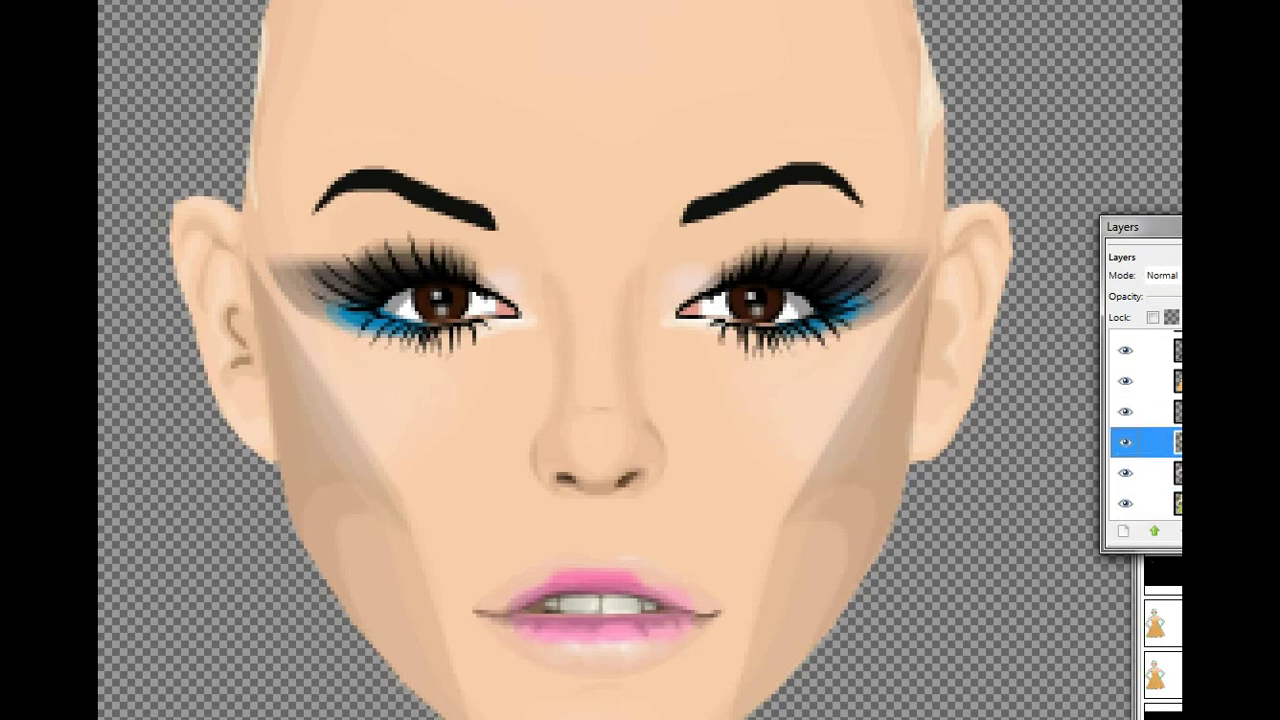
{"action": "left_click", "coordinate": [1176, 473]}
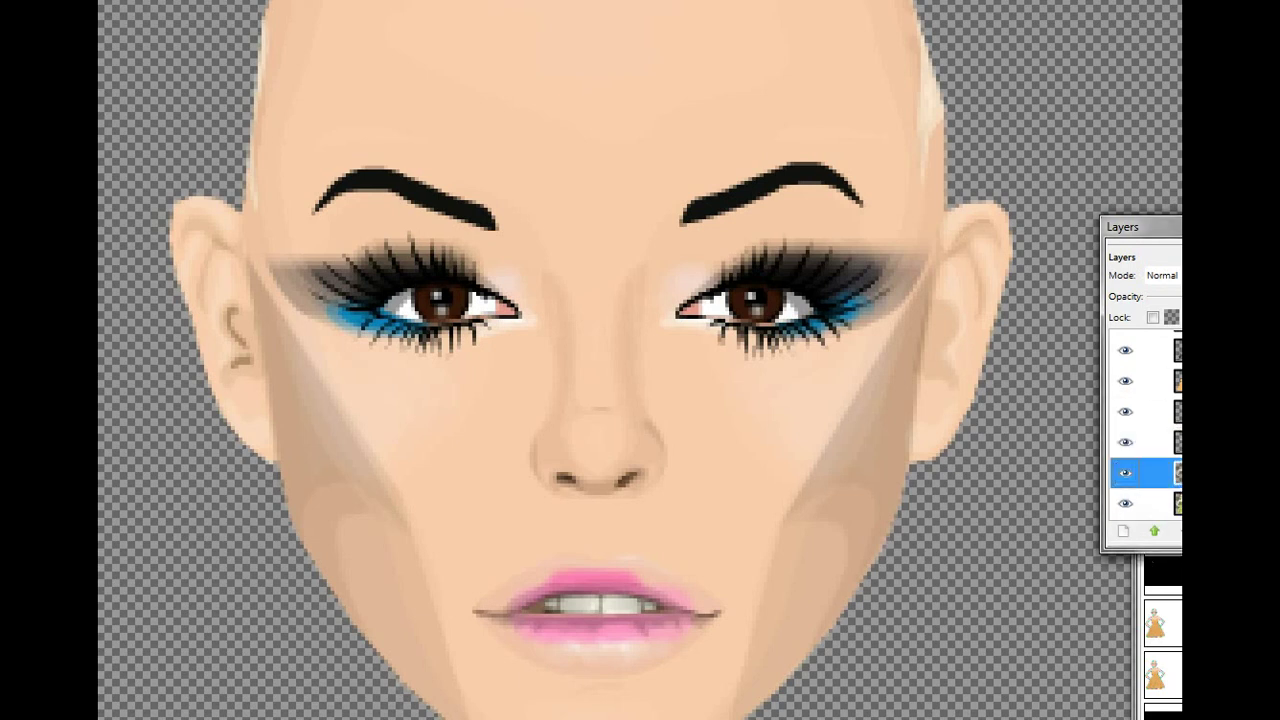
{"action": "scroll", "coordinate": [1145, 425], "scroll_direction": "up", "scroll_amount": 8}
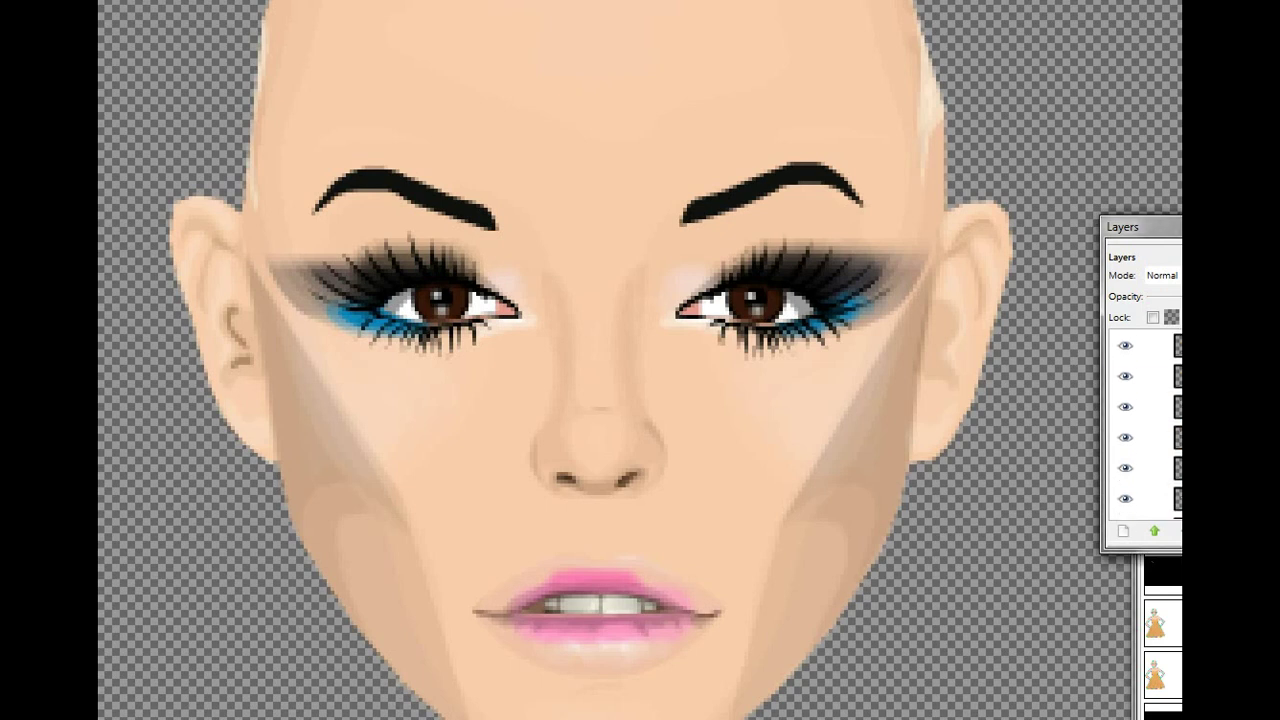
- Paint thin, semi-transparent dark contour lines on the top layer from each inner eyebrow down both sides of the nose bridge
{"action": "left_click", "coordinate": [1176, 346]}
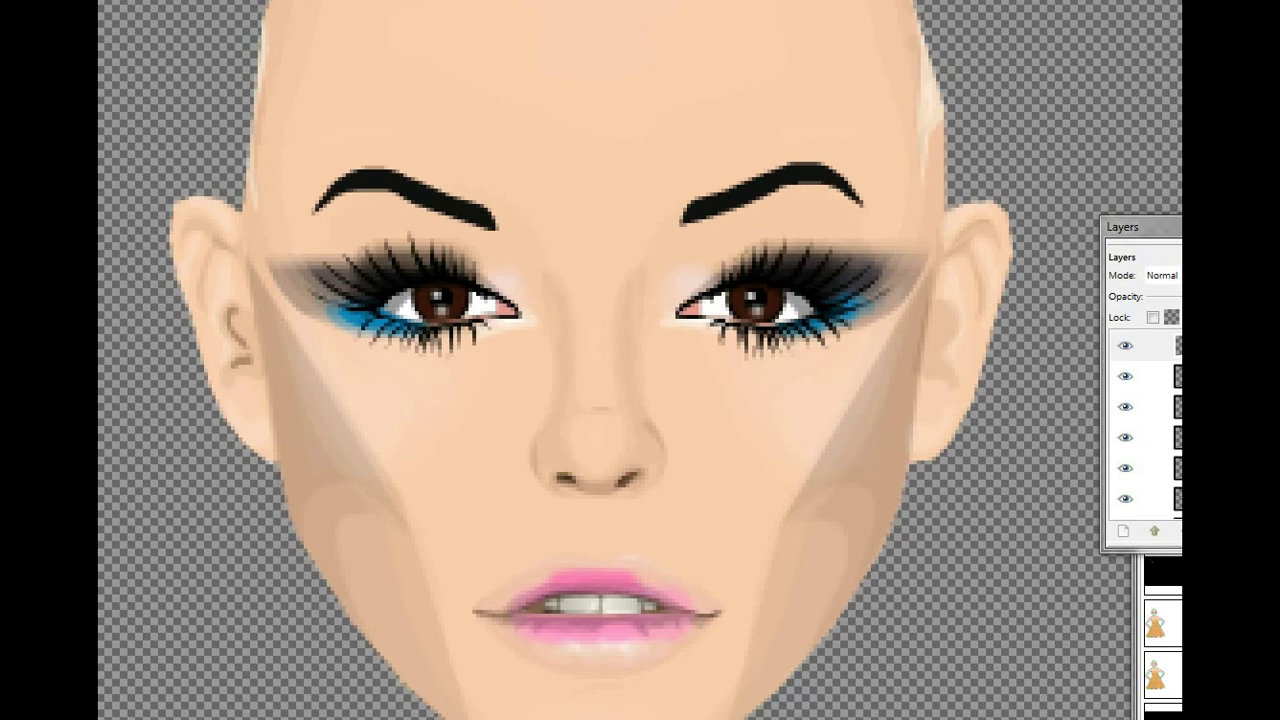
{"action": "left_click_drag", "start_coordinate": [682, 224], "coordinate": [655, 250]}
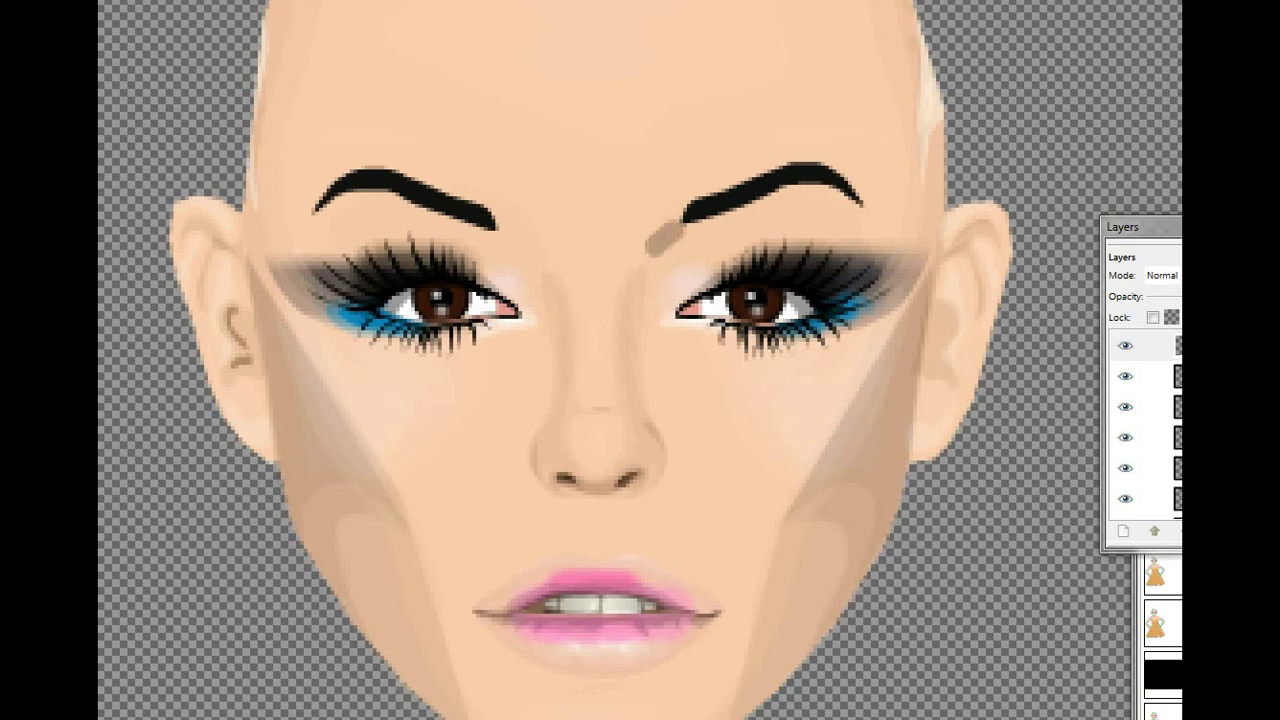
{"action": "key", "text": "ctrl+z"}
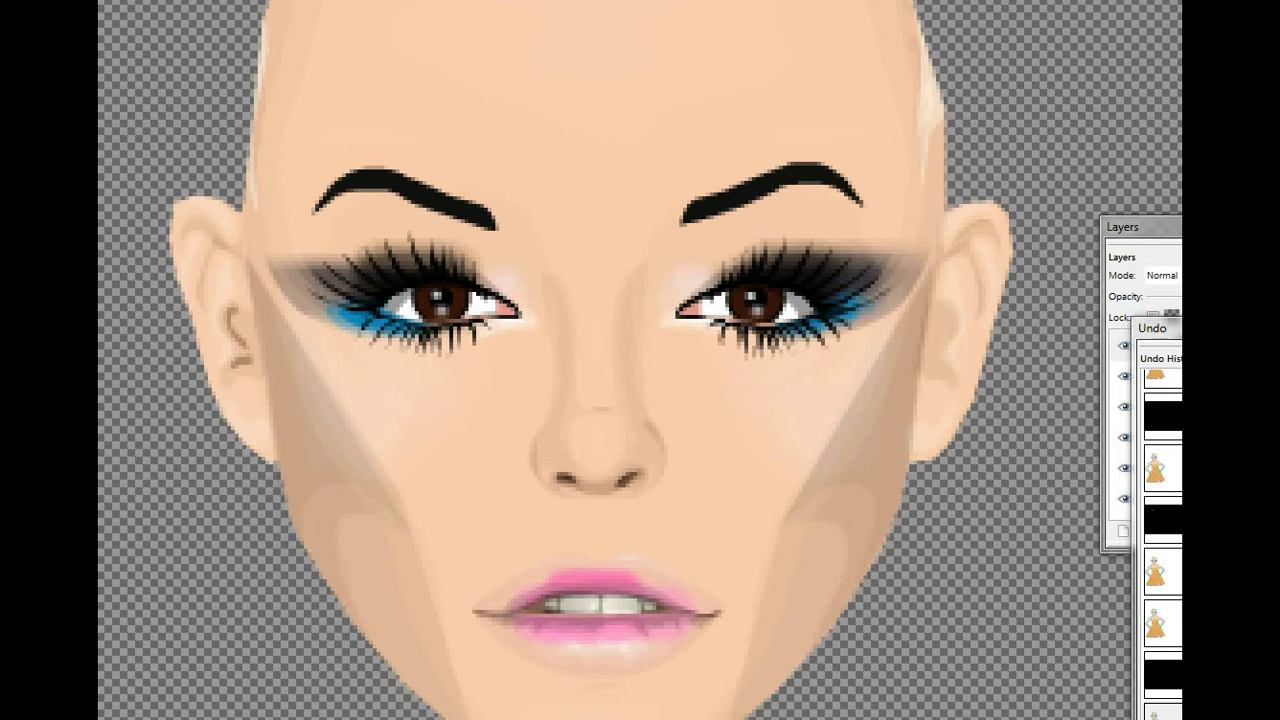
{"action": "mouse_move", "coordinate": [686, 231]}
{"action": "left_mouse_down"}
{"action": "mouse_move", "coordinate": [634, 272]}
{"action": "mouse_move", "coordinate": [623, 308]}
{"action": "mouse_move", "coordinate": [635, 398]}
{"action": "left_mouse_up"}
{"action": "mouse_move", "coordinate": [555, 408]}
{"action": "left_mouse_down"}
{"action": "mouse_move", "coordinate": [556, 301]}
{"action": "mouse_move", "coordinate": [494, 228]}
{"action": "left_mouse_up"}
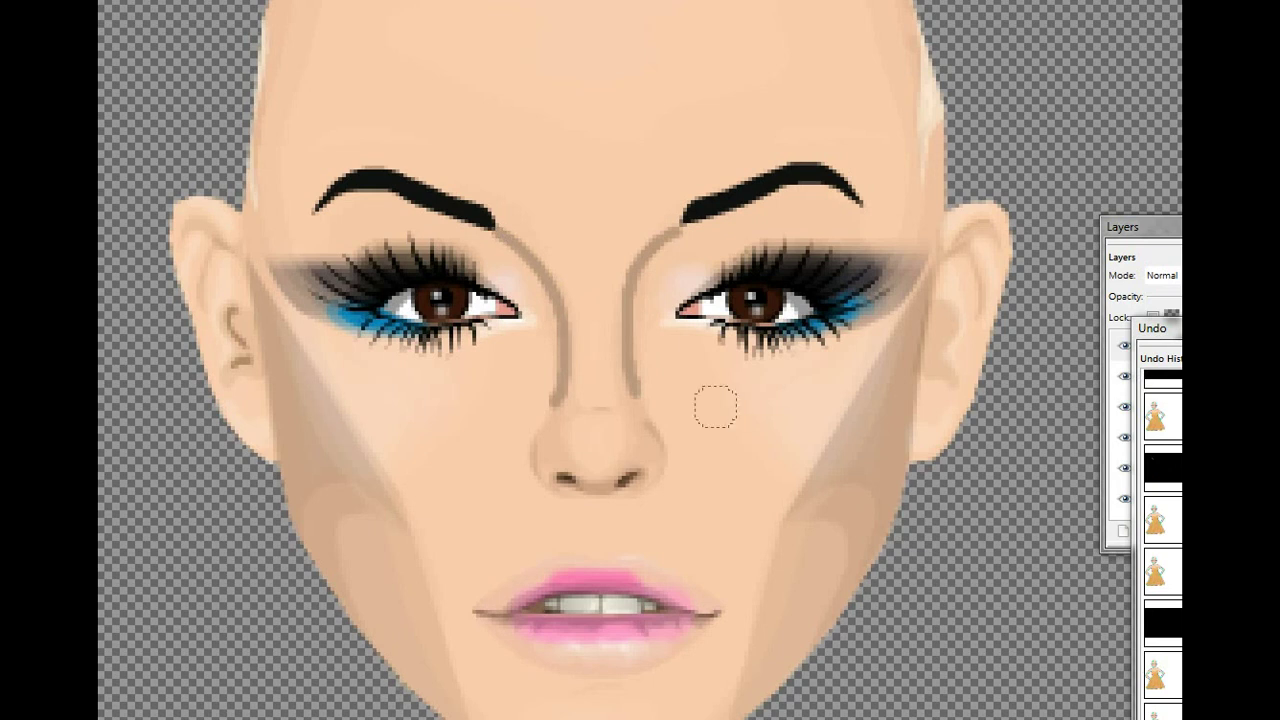
- Soften the contour lines on both sides of the nose bridge so they blend into the skin, undoing and redoing strokes on the right line
{"action": "key", "text": "ctrl+z"}
{"action": "key", "text": "ctrl+z"}
{"action": "mouse_move", "coordinate": [632, 312]}
{"action": "left_mouse_down"}
{"action": "mouse_move", "coordinate": [645, 246]}
{"action": "mouse_move", "coordinate": [674, 229]}
{"action": "mouse_move", "coordinate": [660, 240]}
{"action": "left_mouse_up"}
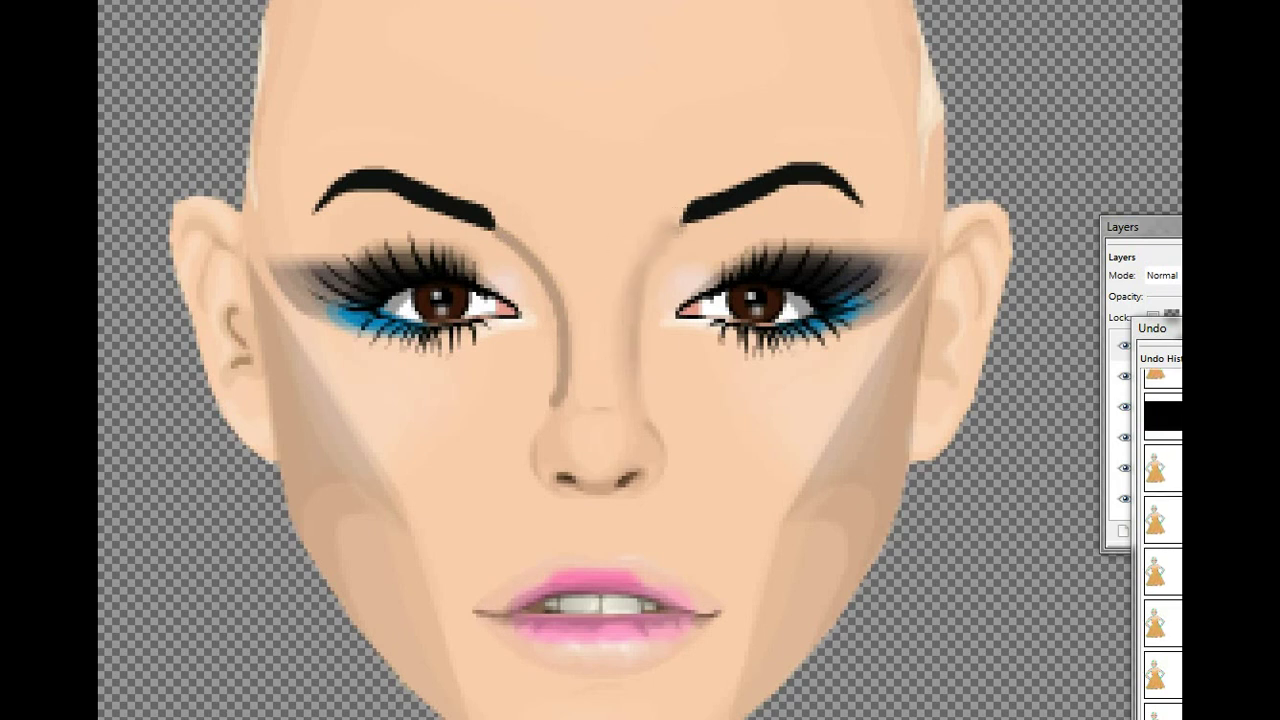
{"action": "key", "text": "ctrl+z"}
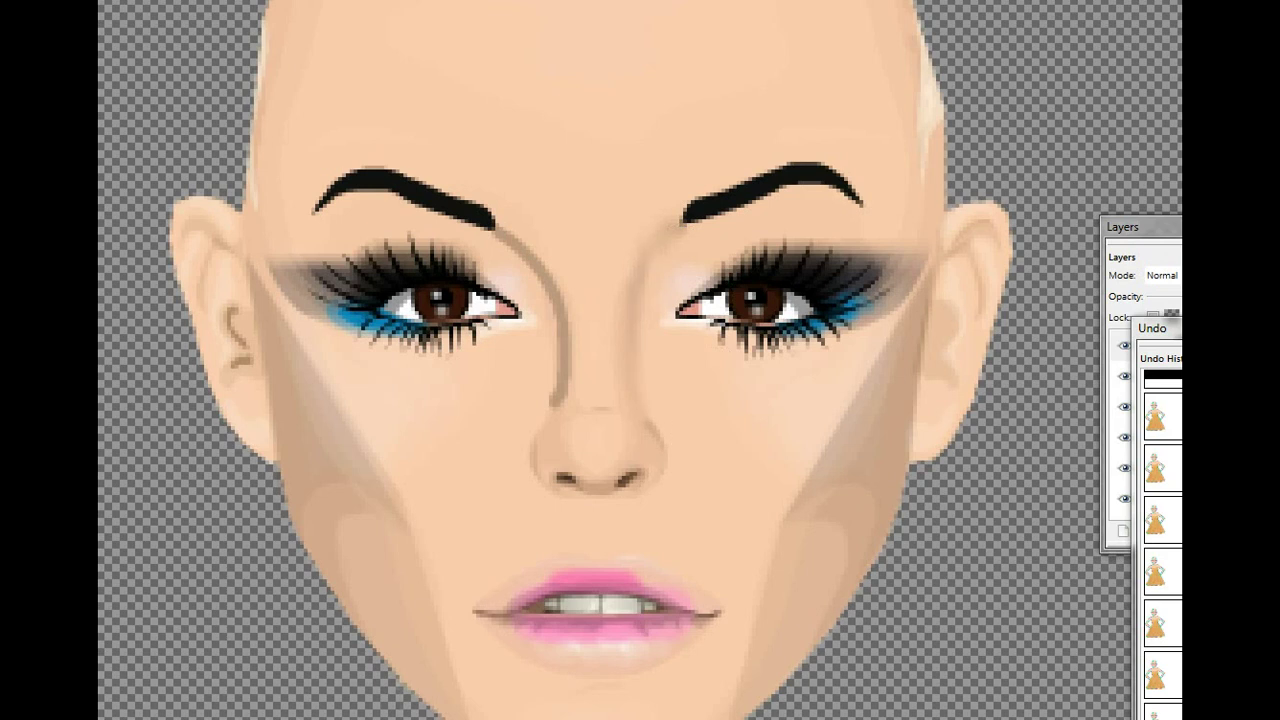
{"action": "key", "text": "ctrl+z"}
{"action": "key", "text": "ctrl+z"}
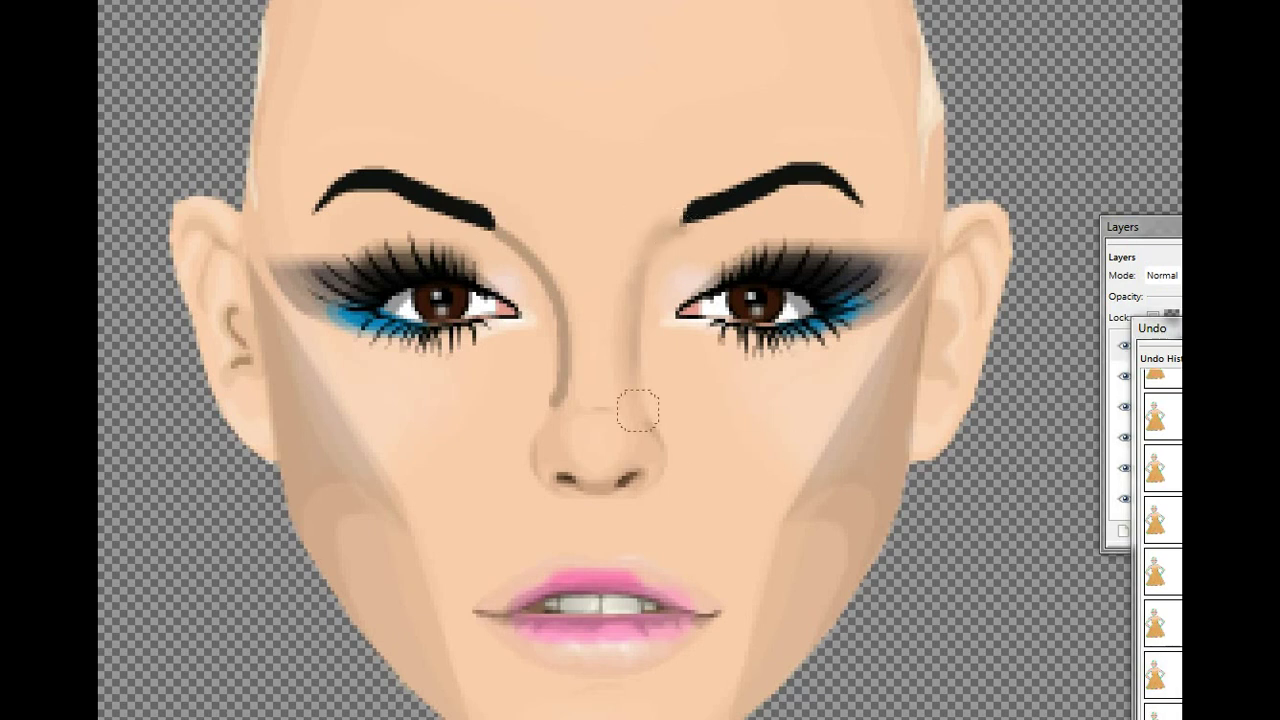
{"action": "mouse_move", "coordinate": [556, 400]}
{"action": "left_mouse_down"}
{"action": "mouse_move", "coordinate": [568, 316]}
{"action": "mouse_move", "coordinate": [507, 230]}
{"action": "left_mouse_up"}
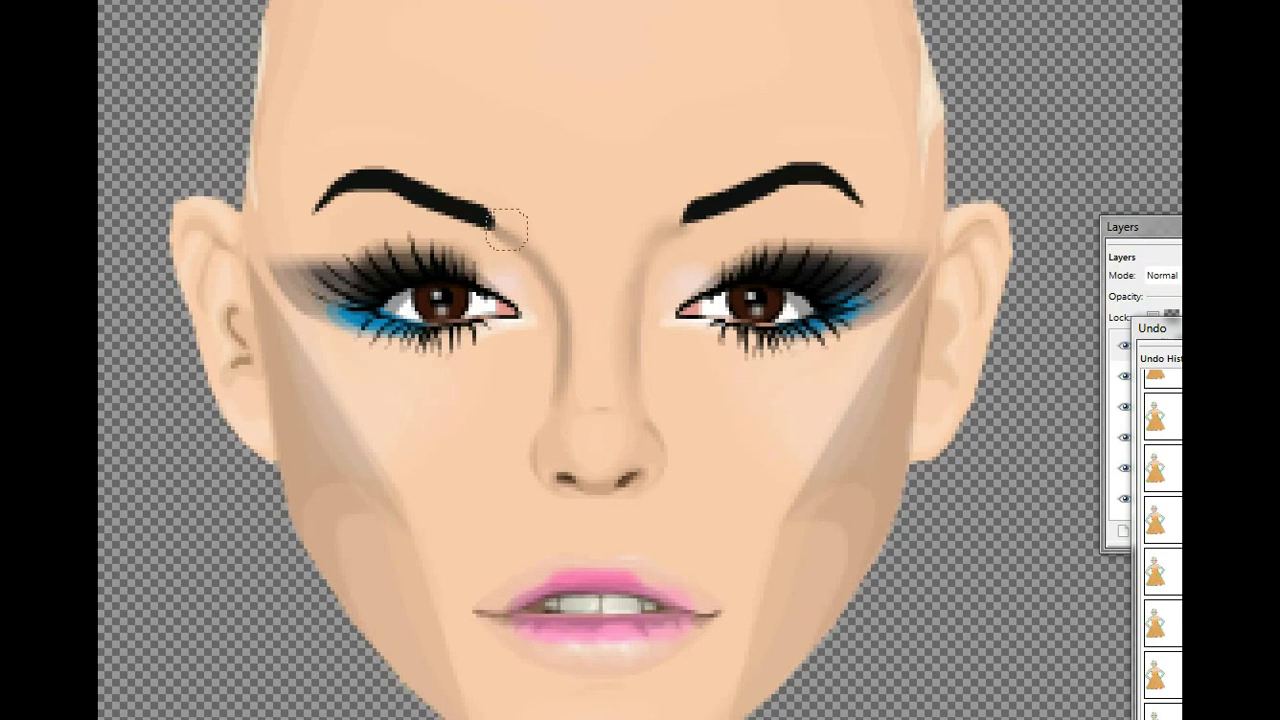
{"action": "mouse_move", "coordinate": [561, 394]}
{"action": "left_mouse_down"}
{"action": "mouse_move", "coordinate": [560, 328]}
{"action": "mouse_move", "coordinate": [511, 237]}
{"action": "left_mouse_up"}
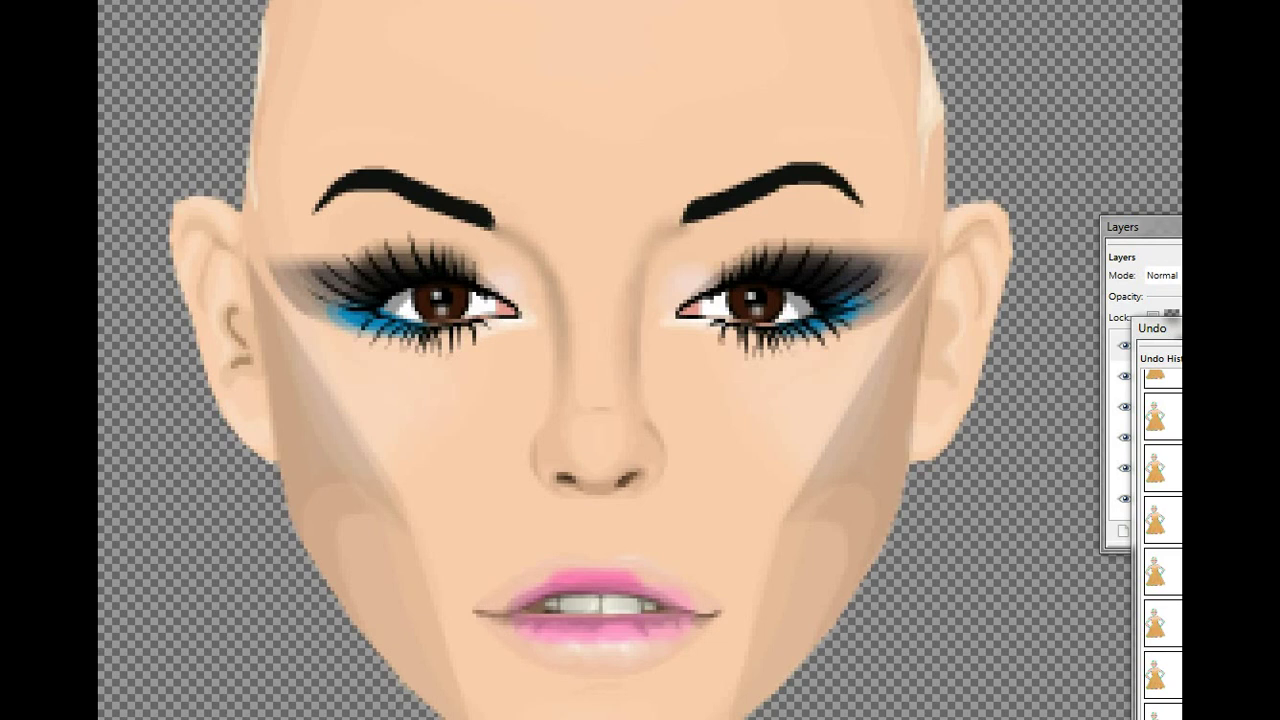
- Move the Layers dialog clear of the Undo dialog, look through the layer stack and make the top layer active
{"action": "left_click_drag", "start_coordinate": [1152, 227], "coordinate": [1127, 149]}
{"action": "scroll", "coordinate": [1150, 345], "scroll_direction": "down", "scroll_amount": 5}
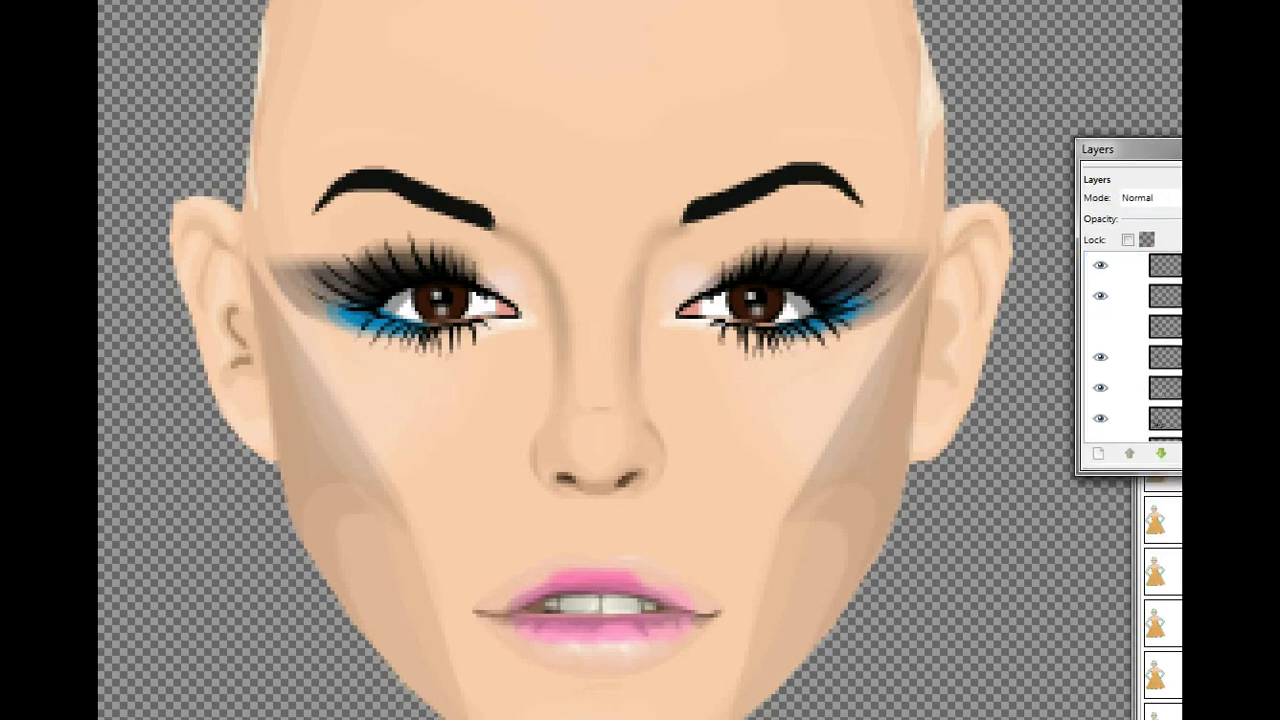
{"action": "left_click", "coordinate": [1165, 396]}
{"action": "scroll", "coordinate": [615, 360], "scroll_direction": "down", "scroll_amount": 3}
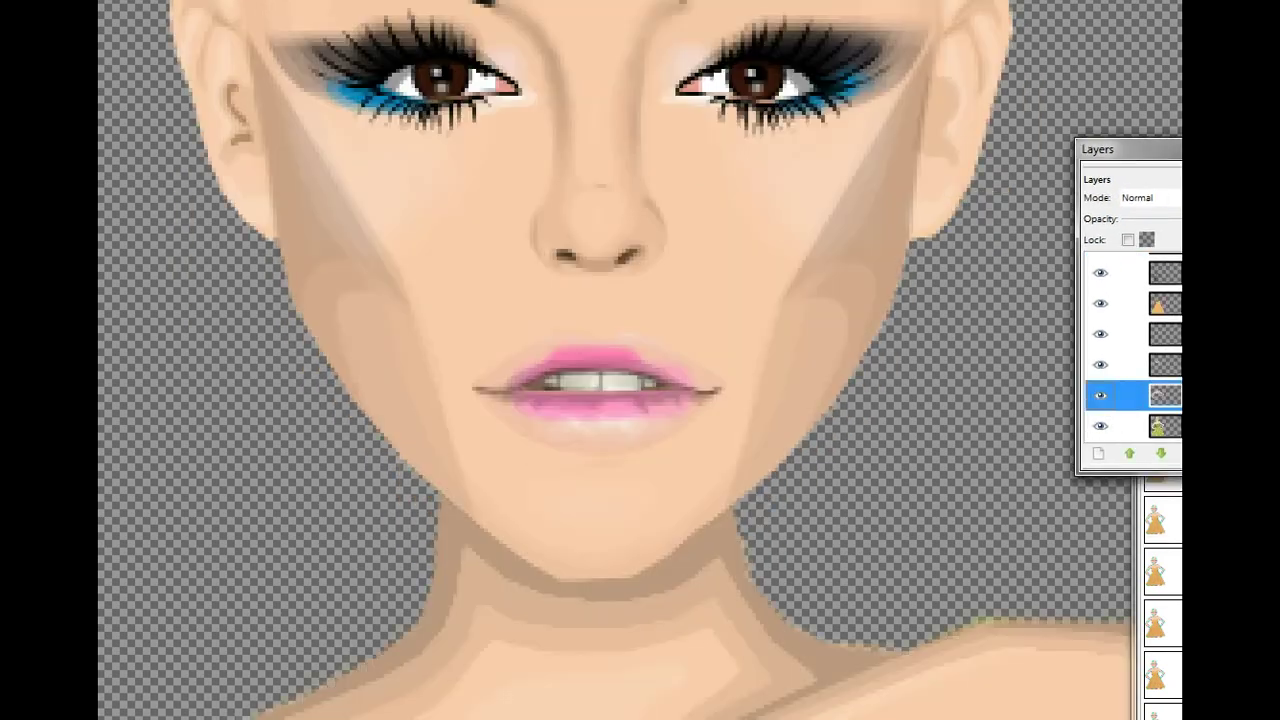
{"action": "scroll", "coordinate": [1150, 345], "scroll_direction": "up", "scroll_amount": 3}
{"action": "left_click", "coordinate": [1130, 268]}
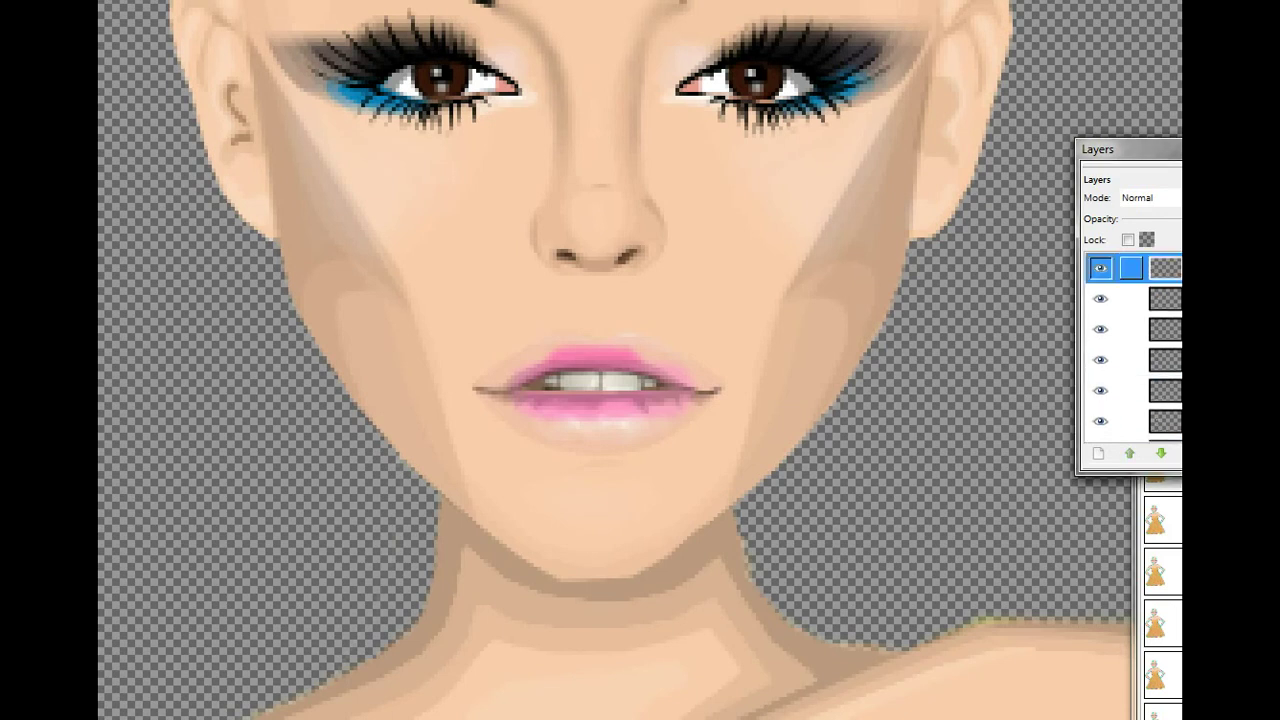
{"action": "scroll", "coordinate": [866, 222], "scroll_direction": "up", "scroll_amount": 3}
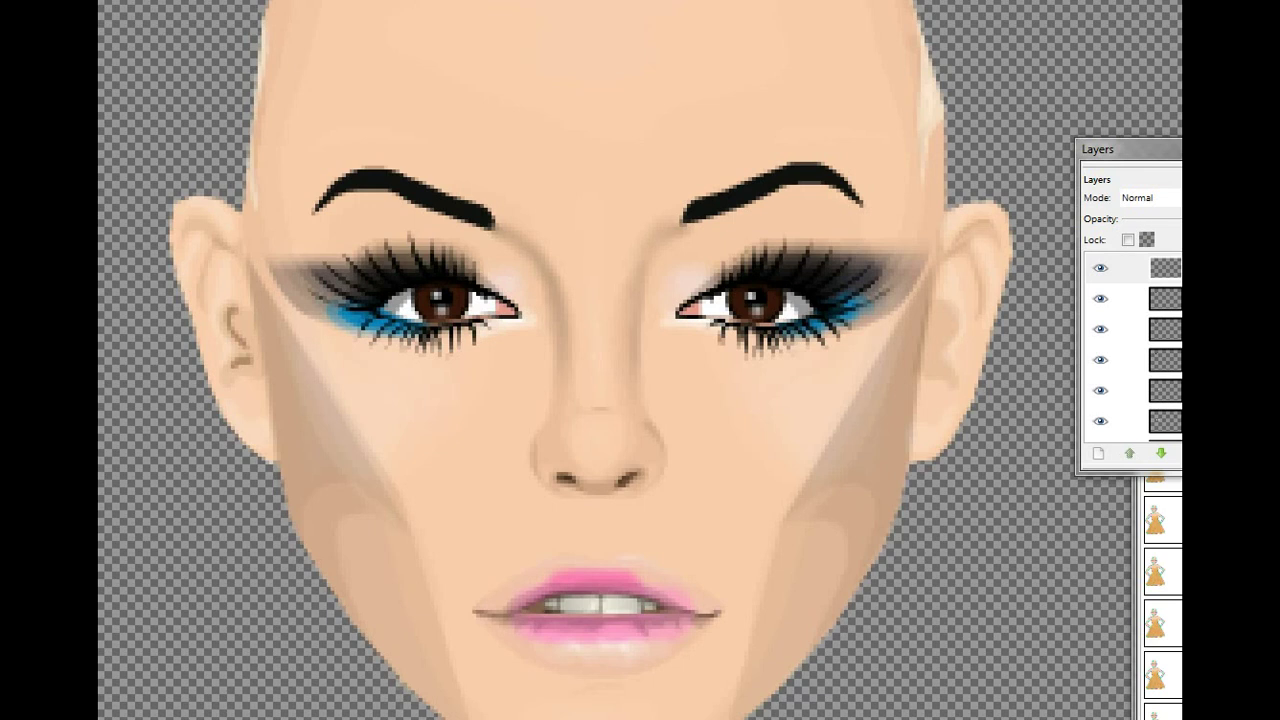
{"action": "scroll", "coordinate": [1150, 350], "scroll_direction": "down", "scroll_amount": 10}
{"action": "left_click", "coordinate": [1165, 427]}
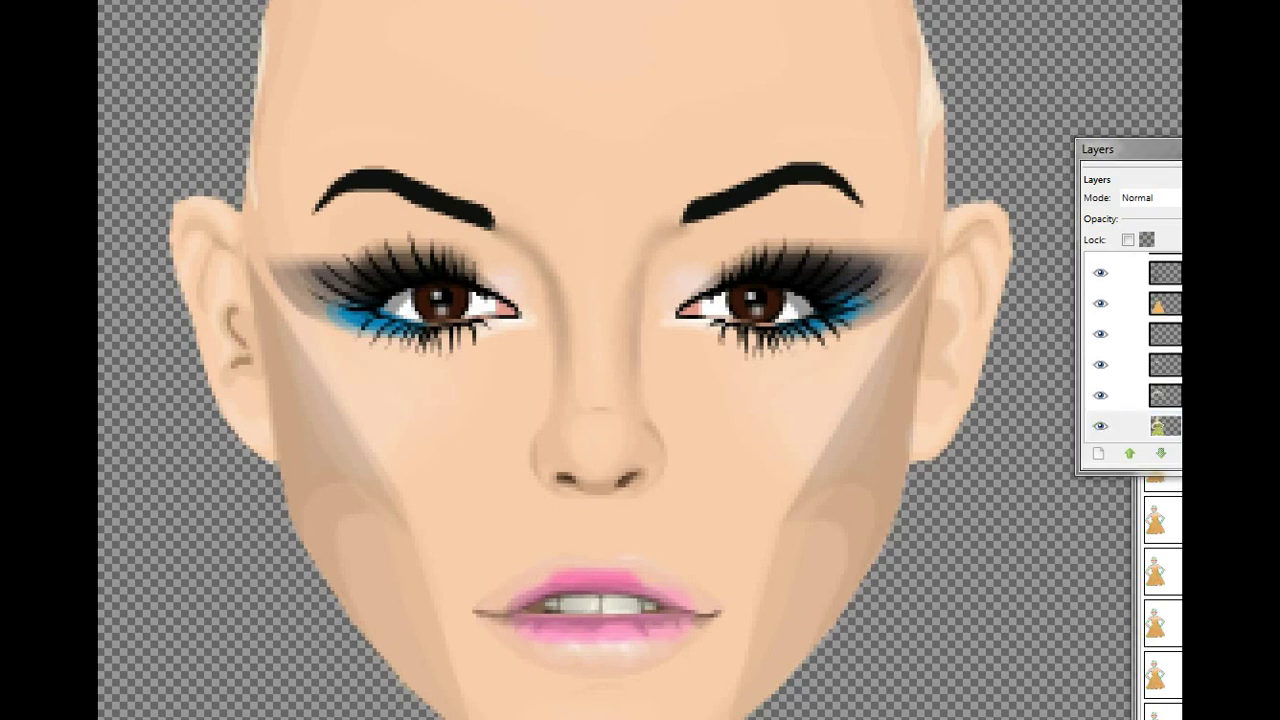
{"action": "scroll", "coordinate": [1150, 350], "scroll_direction": "up", "scroll_amount": 10}
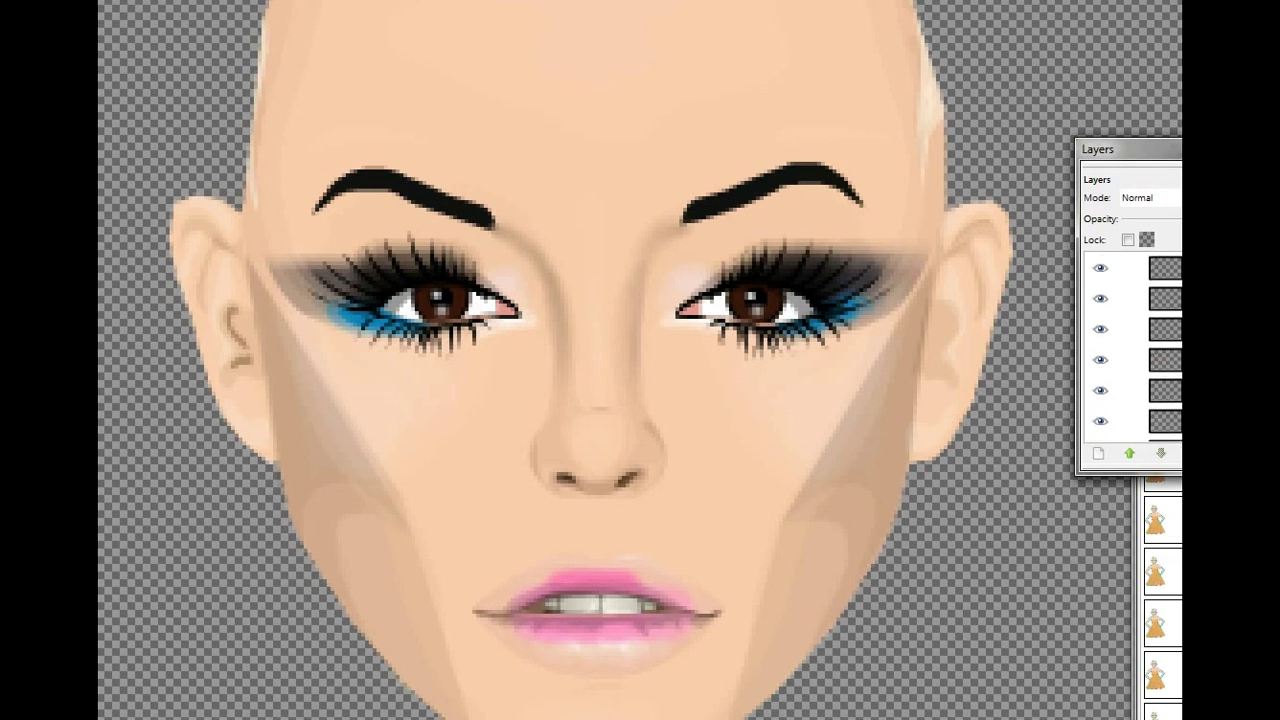
{"action": "left_click", "coordinate": [1165, 268]}
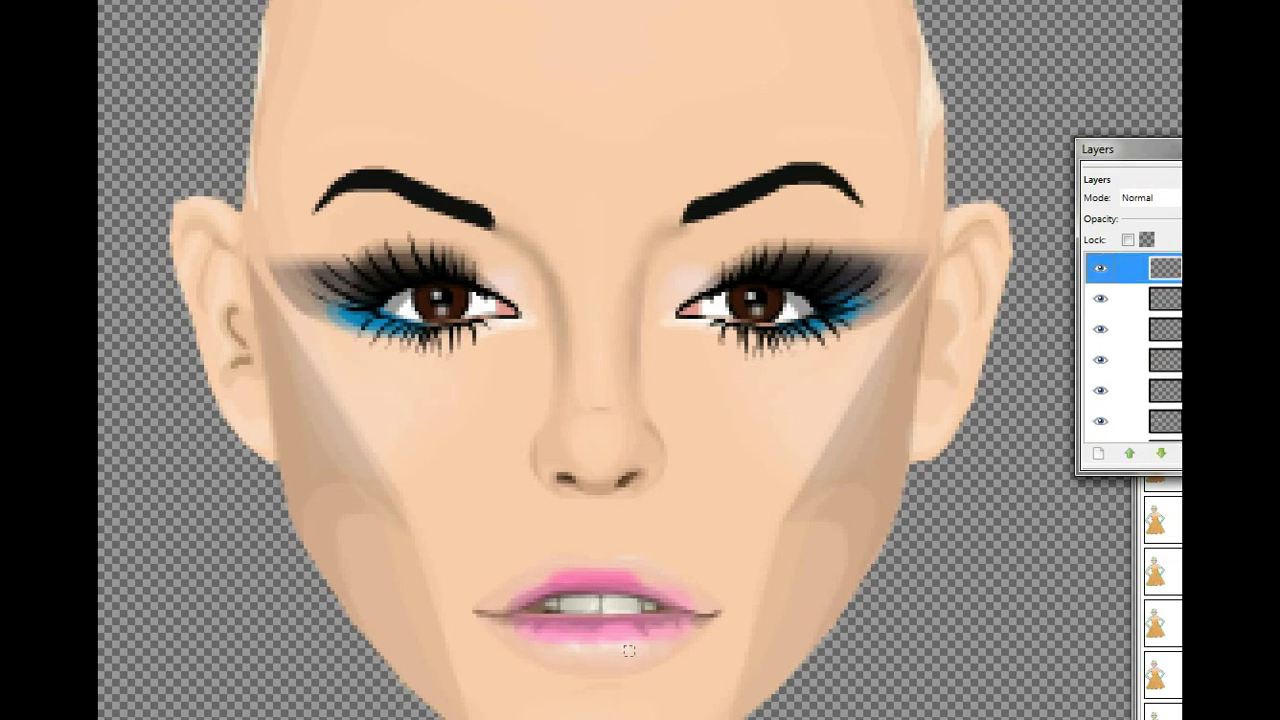
- Widen the soft pale highlight across the middle of the lower lip
{"action": "mouse_move", "coordinate": [616, 632]}
{"action": "left_mouse_down"}
{"action": "mouse_move", "coordinate": [659, 652]}
{"action": "mouse_move", "coordinate": [547, 640]}
{"action": "mouse_move", "coordinate": [637, 639]}
{"action": "mouse_move", "coordinate": [576, 640]}
{"action": "left_mouse_up"}
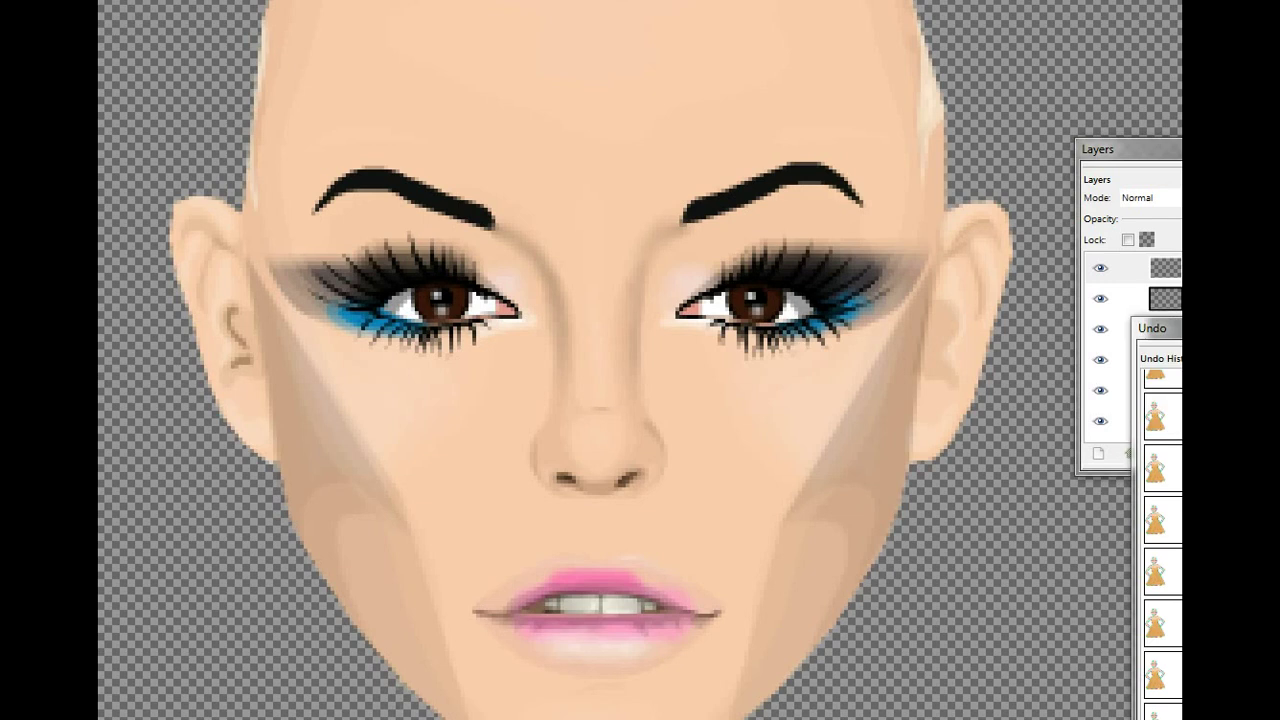
- Switch to the WordPad note and select all of its existing text for replacement
{"action": "left_click", "coordinate": [357, 715]}
{"action": "left_click_drag", "start_coordinate": [831, 290], "coordinate": [343, 183]}
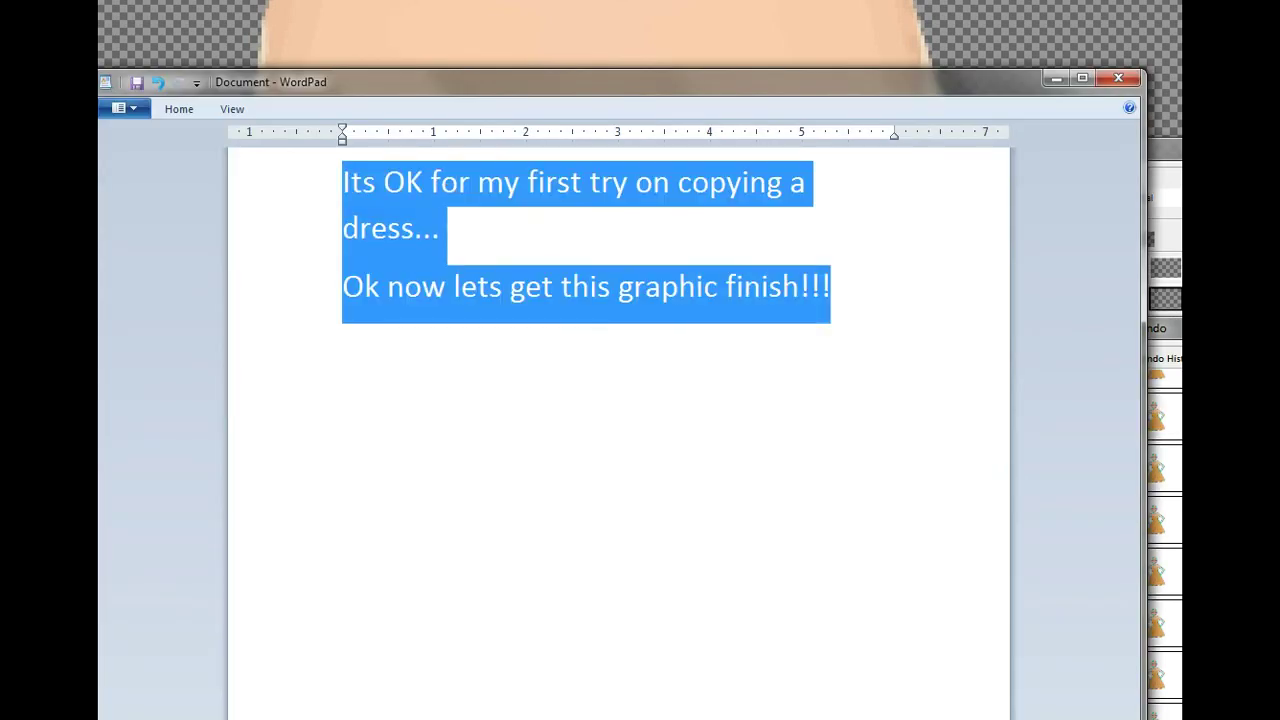
{"action": "type", "text": "Sec"}
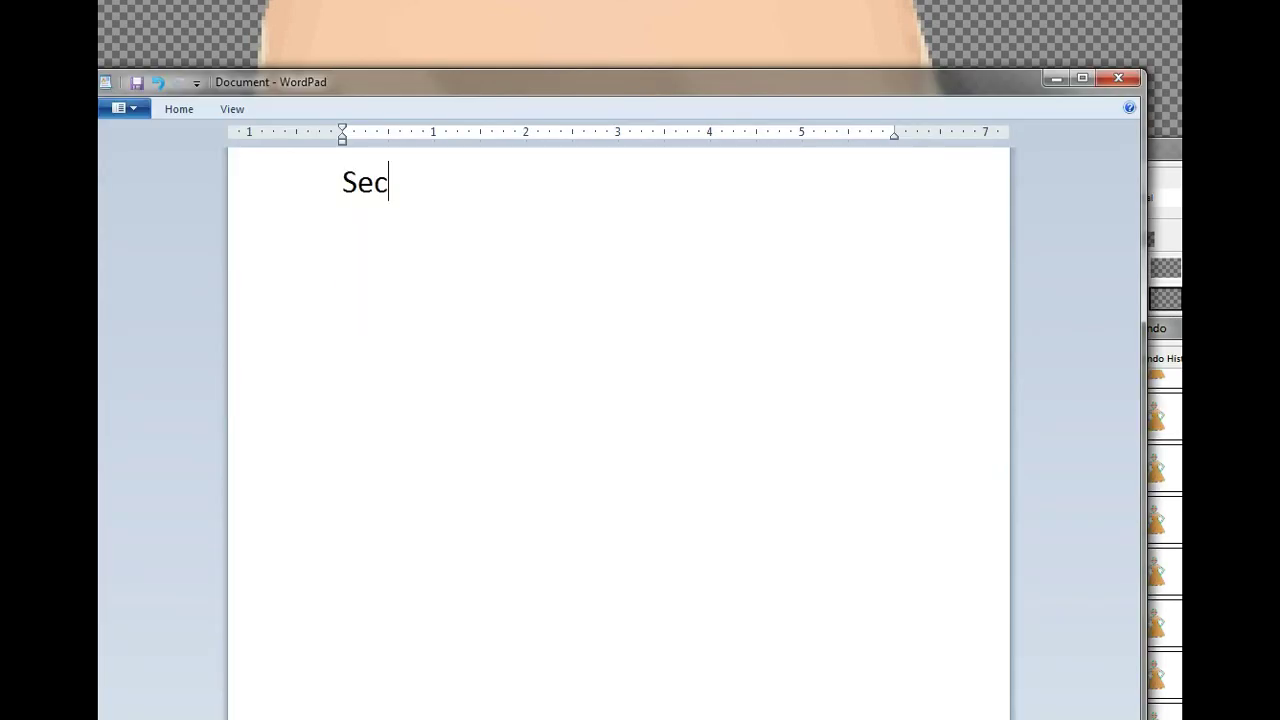
{"action": "key", "text": "BackSpace"}
{"action": "key", "text": "BackSpace"}
{"action": "key", "text": "BackSpace"}
{"action": "type", "text": "A Secre"}
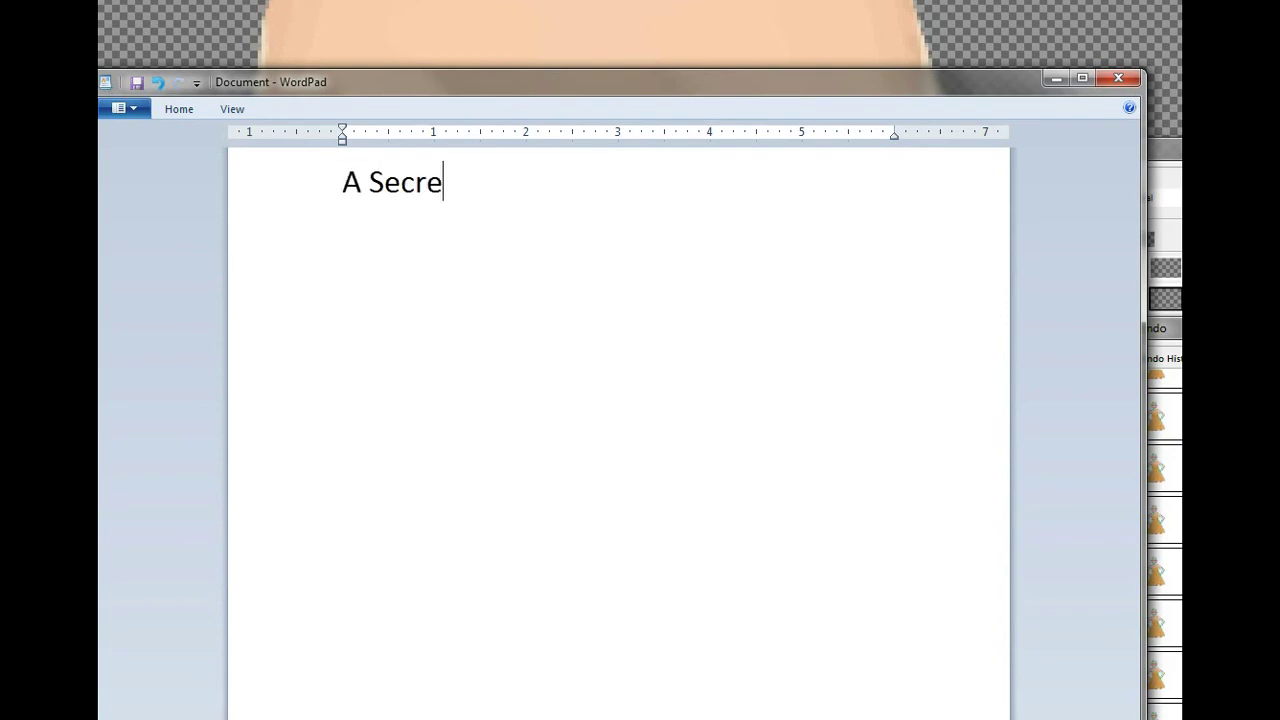
{"action": "type", "text": "t t"}
{"action": "key", "text": "BackSpace"}
{"action": "key", "text": "BackSpace"}
{"action": "key", "text": "BackSpace"}
{"action": "key", "text": "BackSpace"}
{"action": "key", "text": "BackSpace"}
{"action": "key", "text": "BackSpace"}
{"action": "key", "text": "BackSpace"}
{"action": "key", "text": "BackSpace"}
{"action": "key", "text": "BackSpace"}
{"action": "key", "text": "BackSpace"}
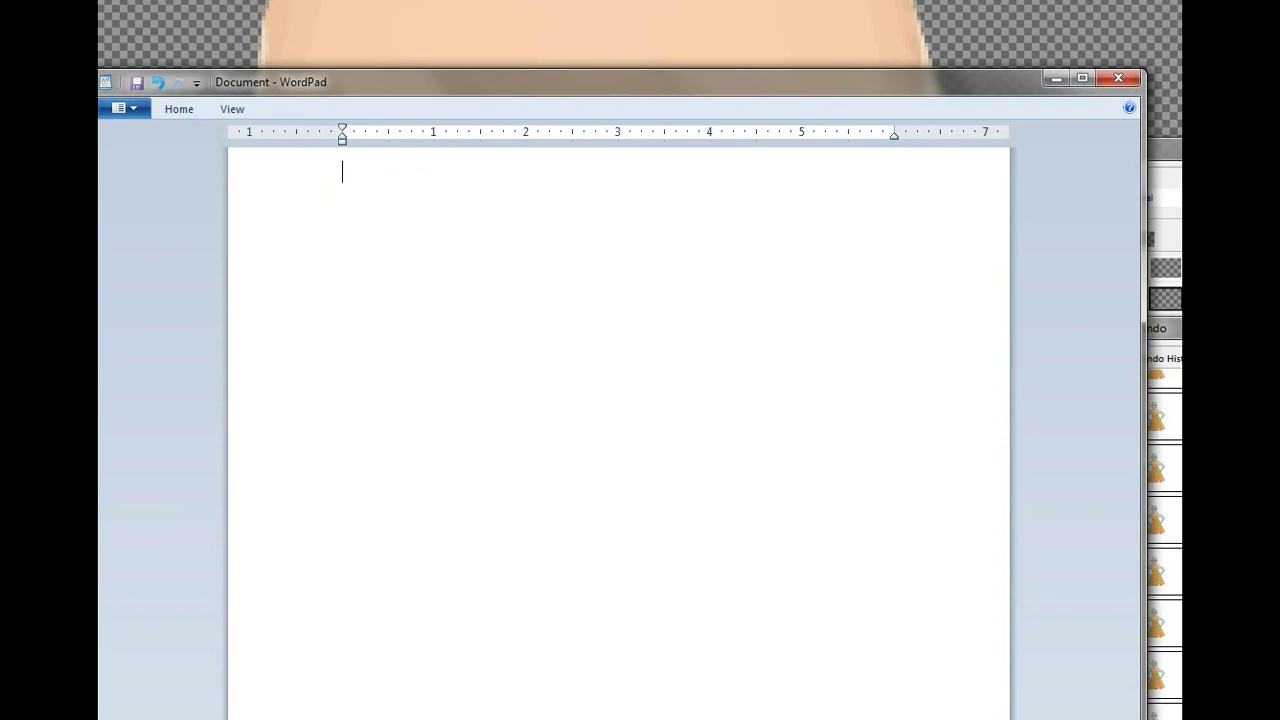
- Write the note "The number one took that MOST graphic designers use is the...smudge tool!" in the document
{"action": "type", "text": "The number "}
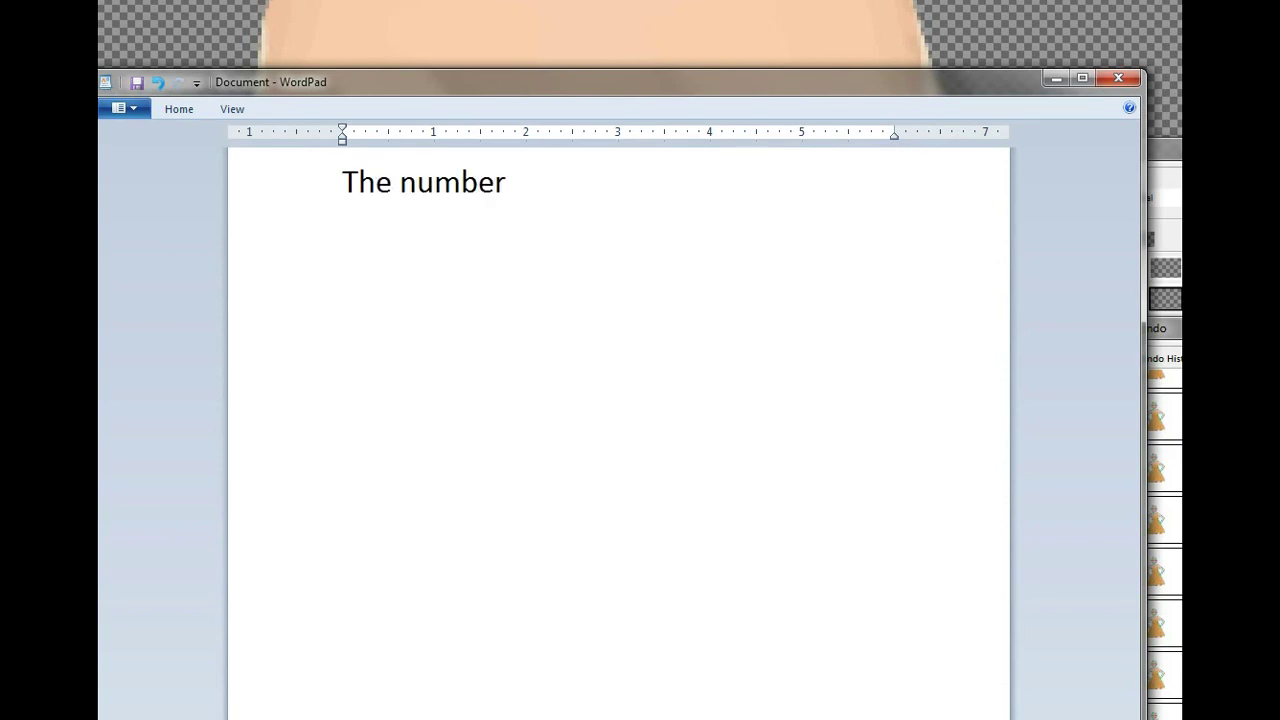
{"action": "type", "text": "one took that MOST de"}
{"action": "key", "text": "BackSpace"}
{"action": "key", "text": "BackSpace"}
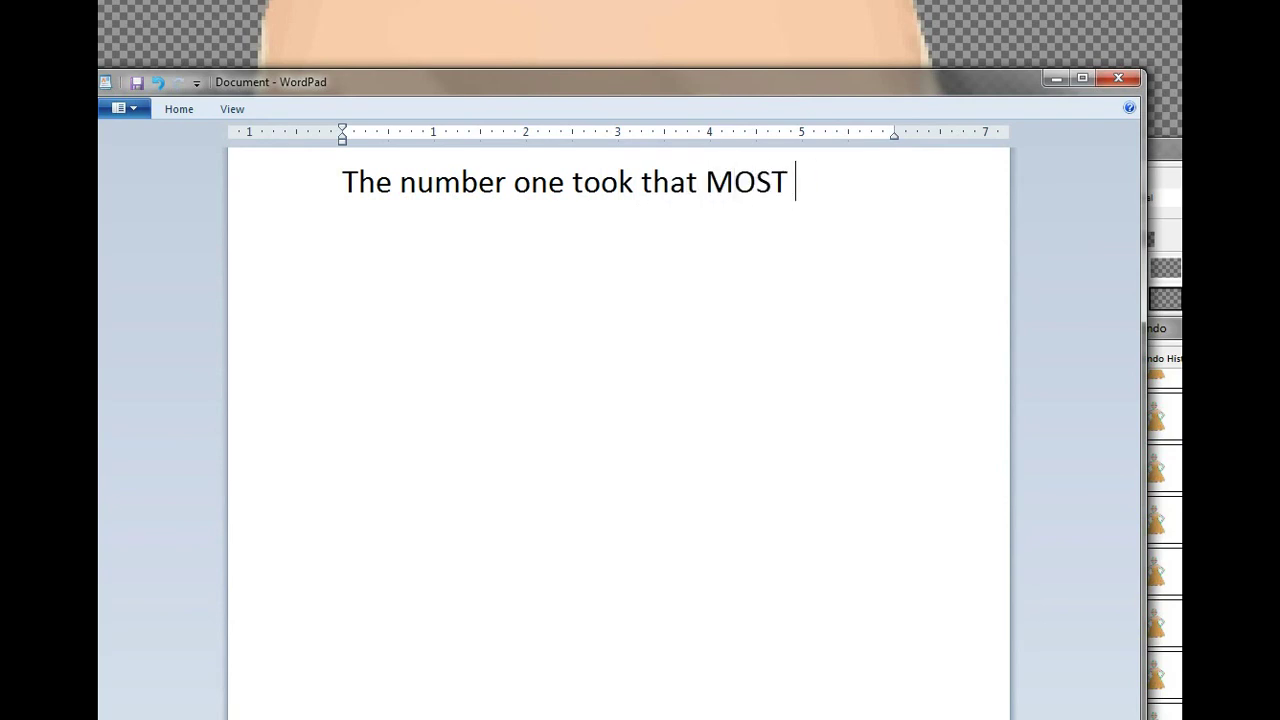
{"action": "type", "text": "graphic d"}
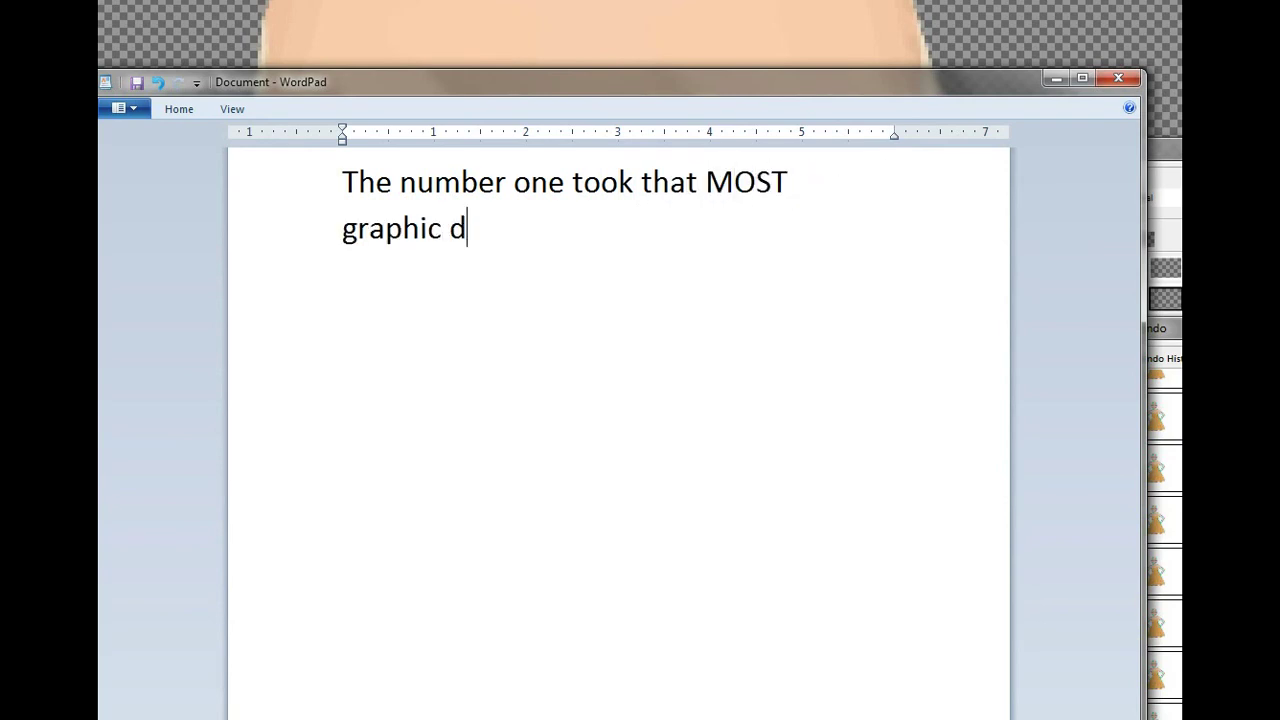
{"action": "type", "text": "esigner"}
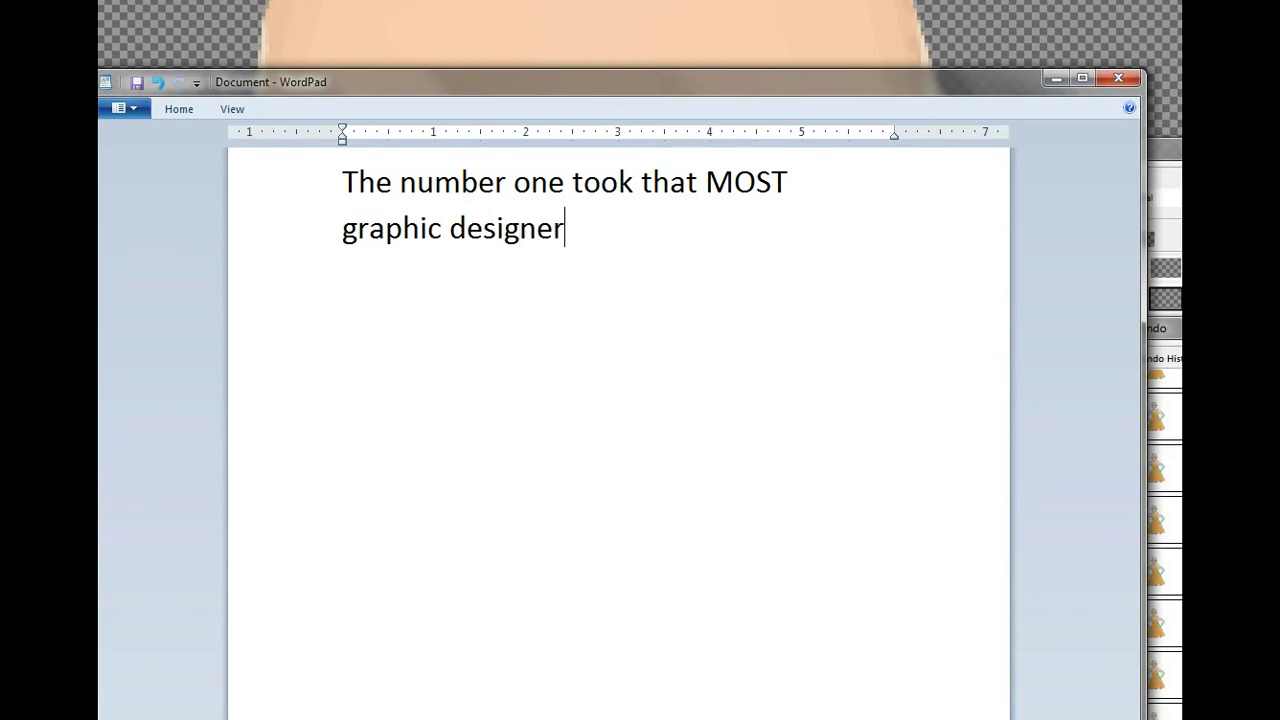
{"action": "type", "text": "s use is the"}
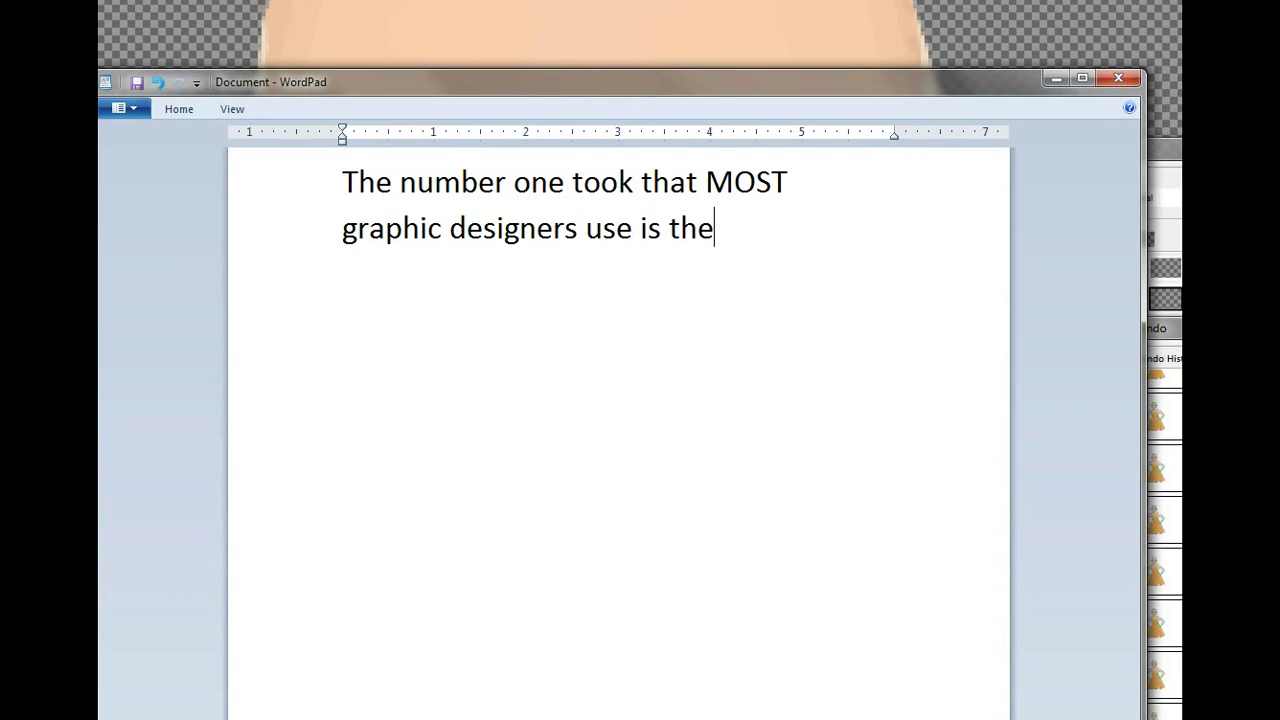
{"action": "type", "text": "...smu"}
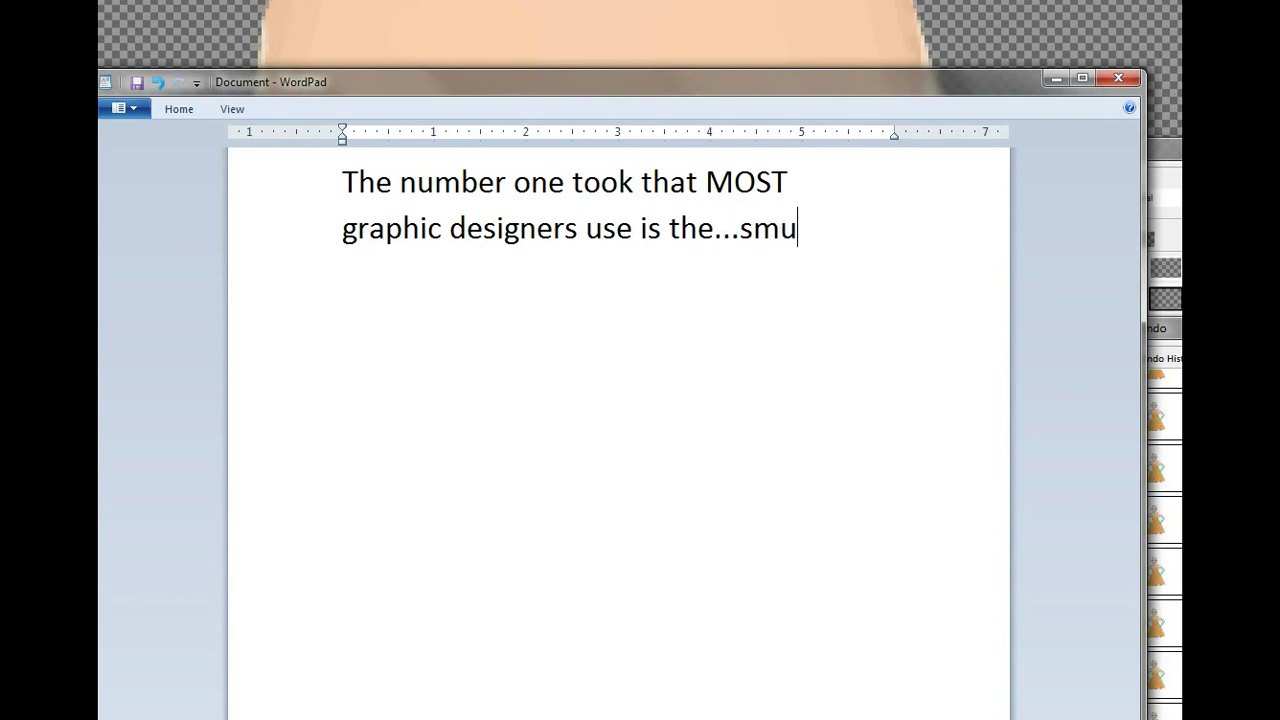
{"action": "type", "text": "dge tool!"}
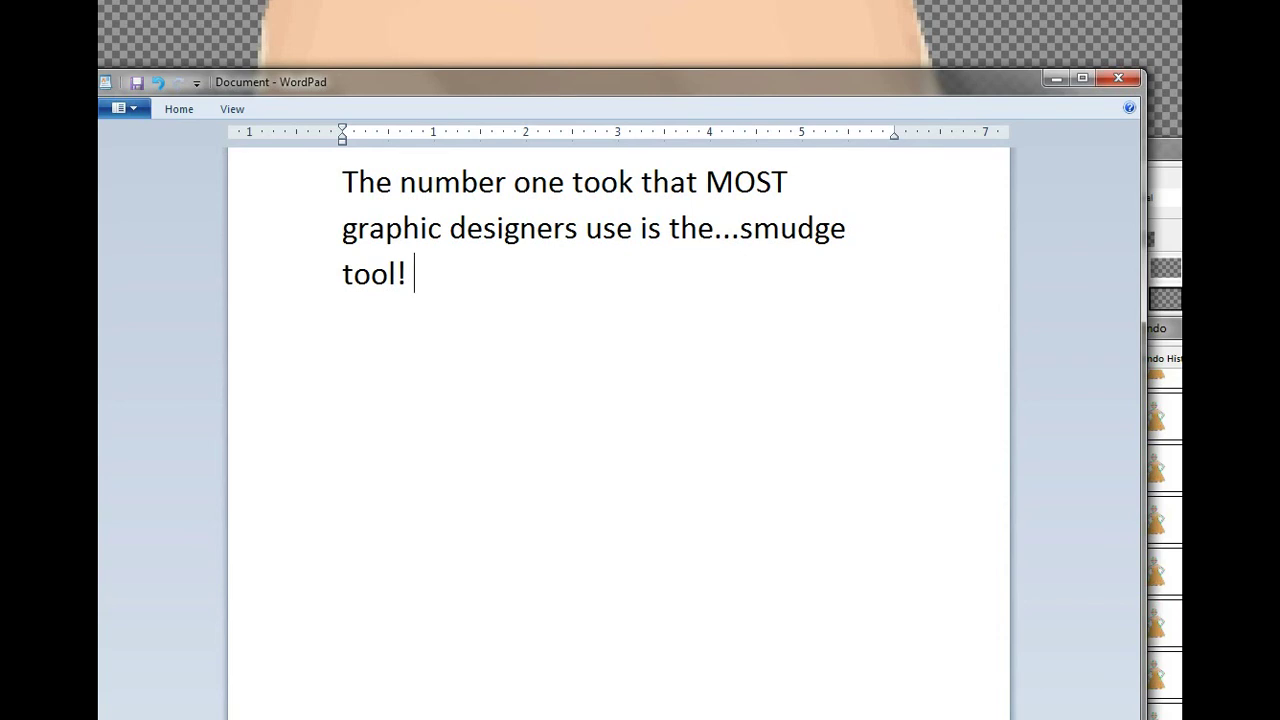
- Add a second paragraph, "Just letting you guys know :]", and return to the doll image in GIMP
{"action": "type", "text": "Just letting you guys know :]"}
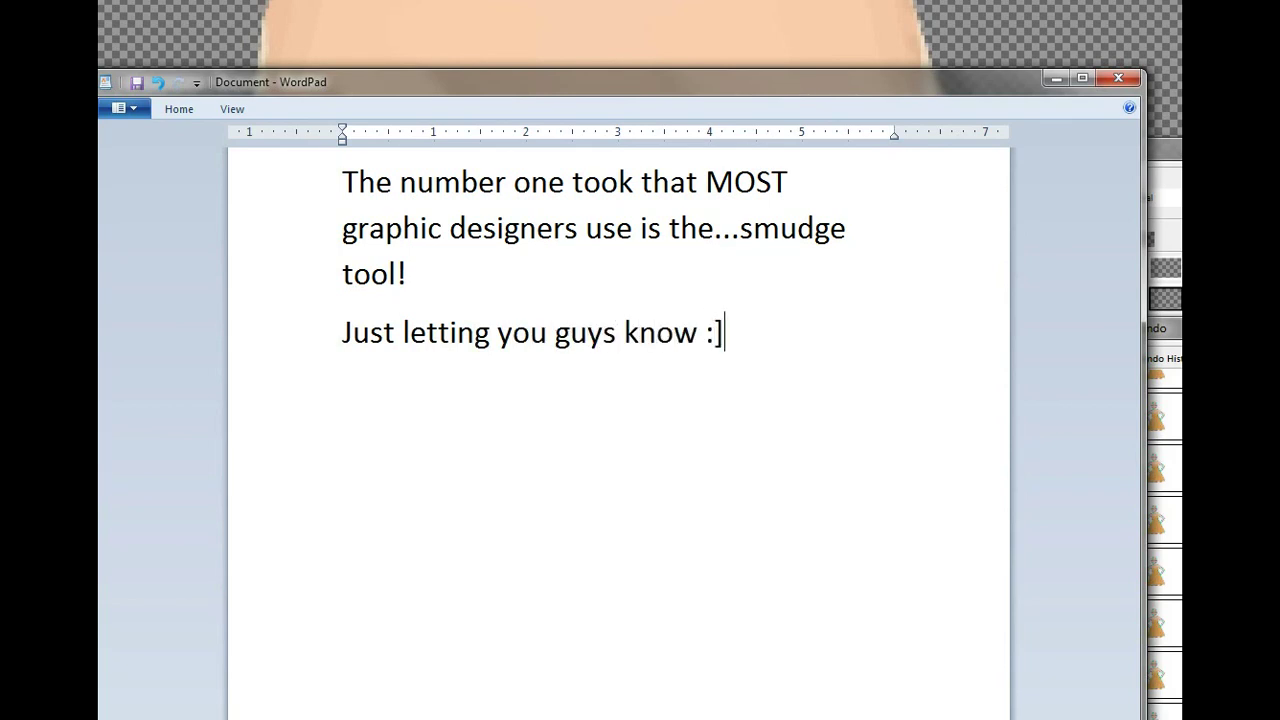
{"action": "left_click", "coordinate": [1055, 78]}
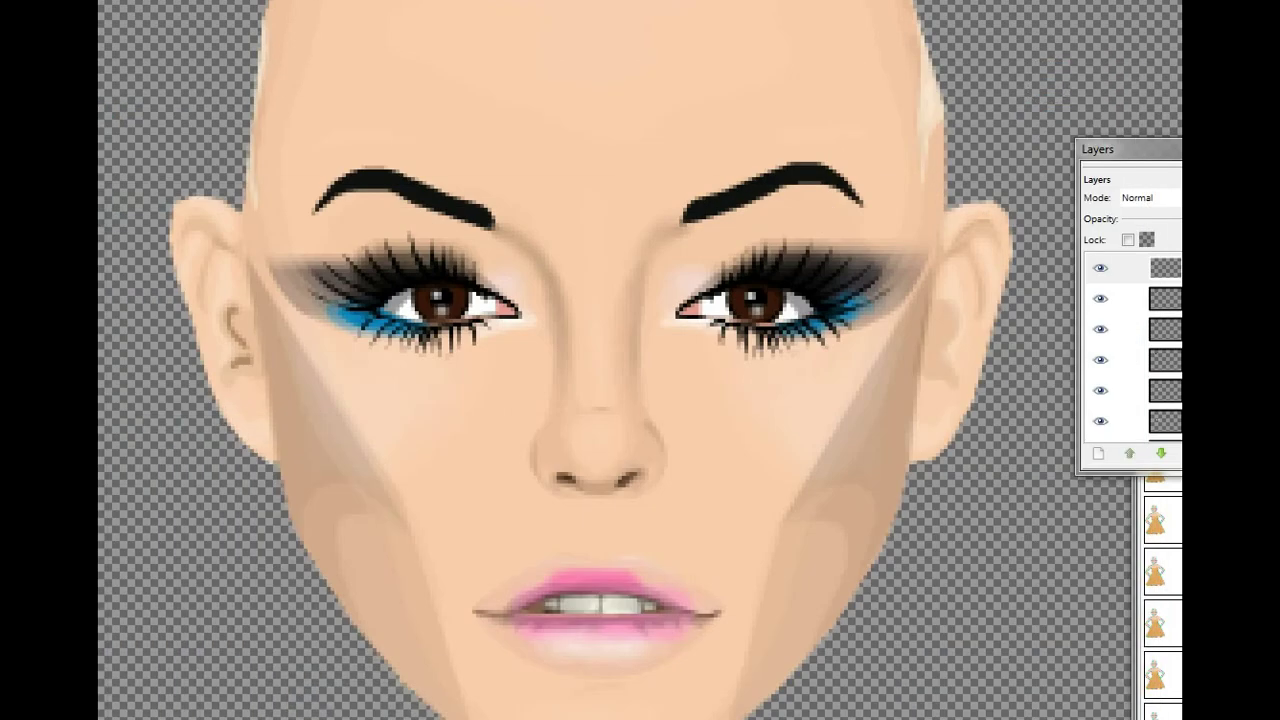
- On the top layer, add faint, soft light highlights over the lower part of both brown irises
{"action": "scroll", "coordinate": [1132, 345], "scroll_direction": "down", "scroll_amount": 5}
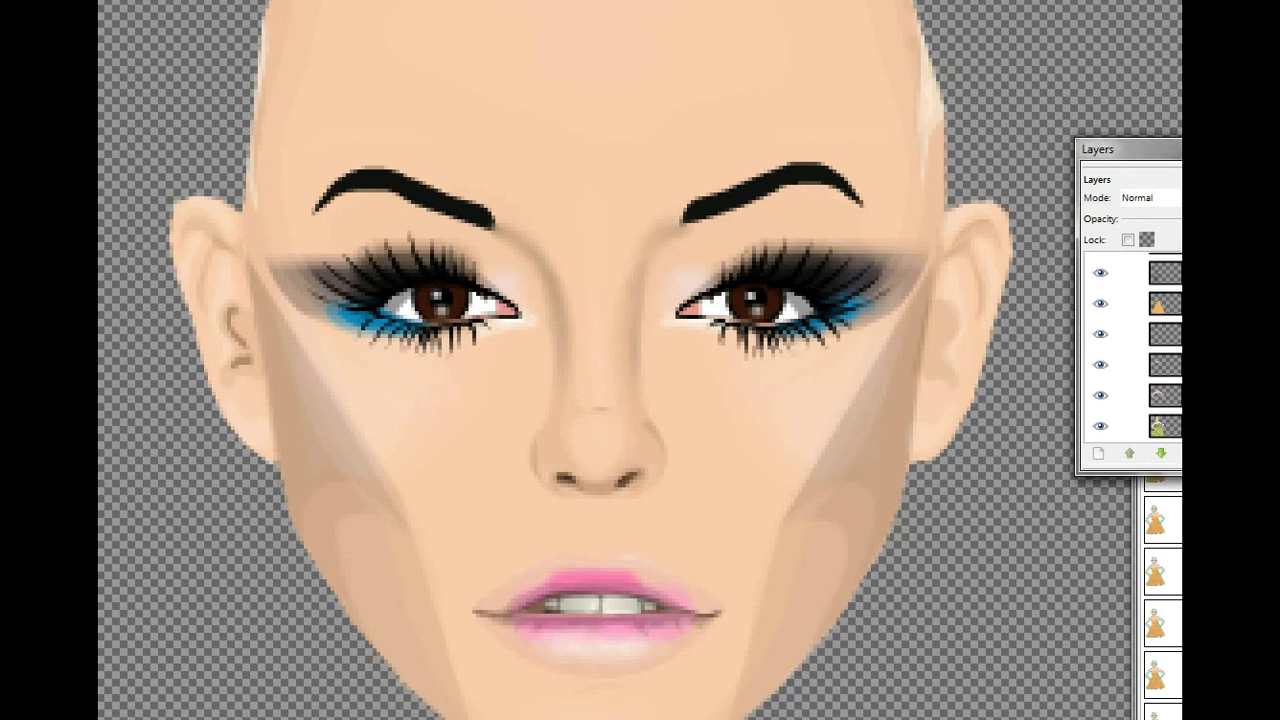
{"action": "left_click", "coordinate": [1160, 427]}
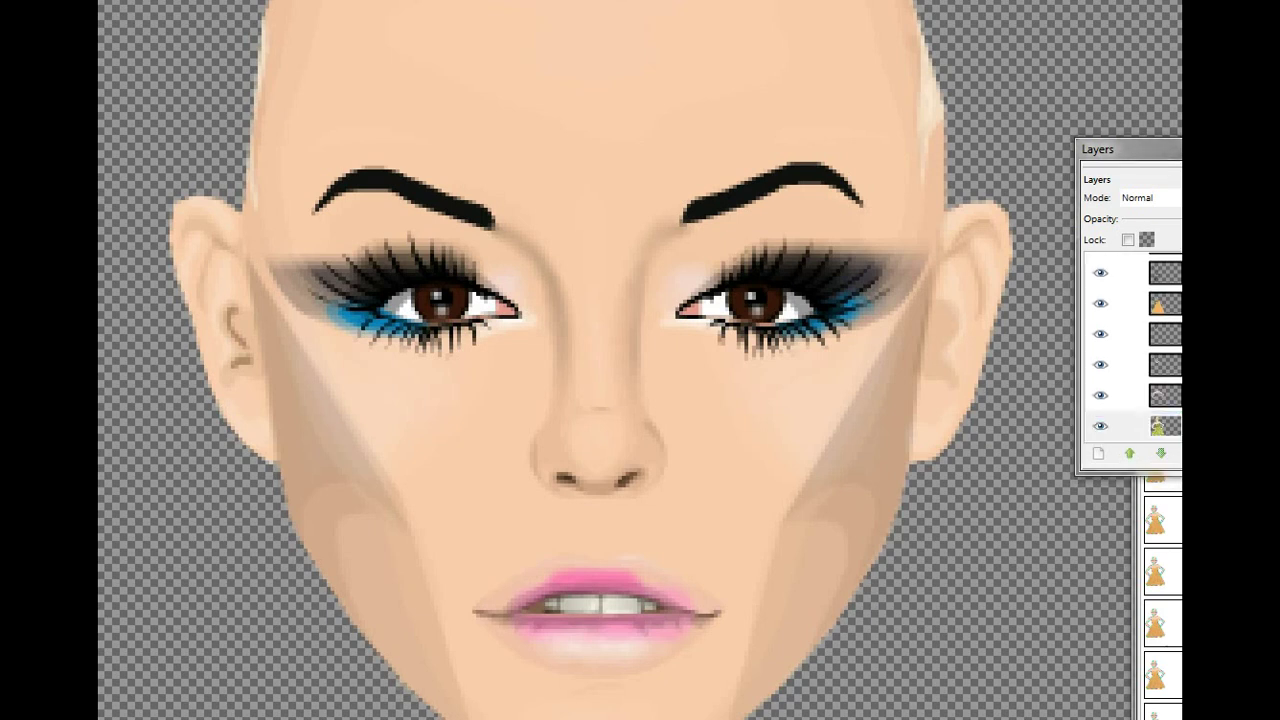
{"action": "scroll", "coordinate": [1132, 345], "scroll_direction": "up", "scroll_amount": 5}
{"action": "left_click", "coordinate": [1160, 268]}
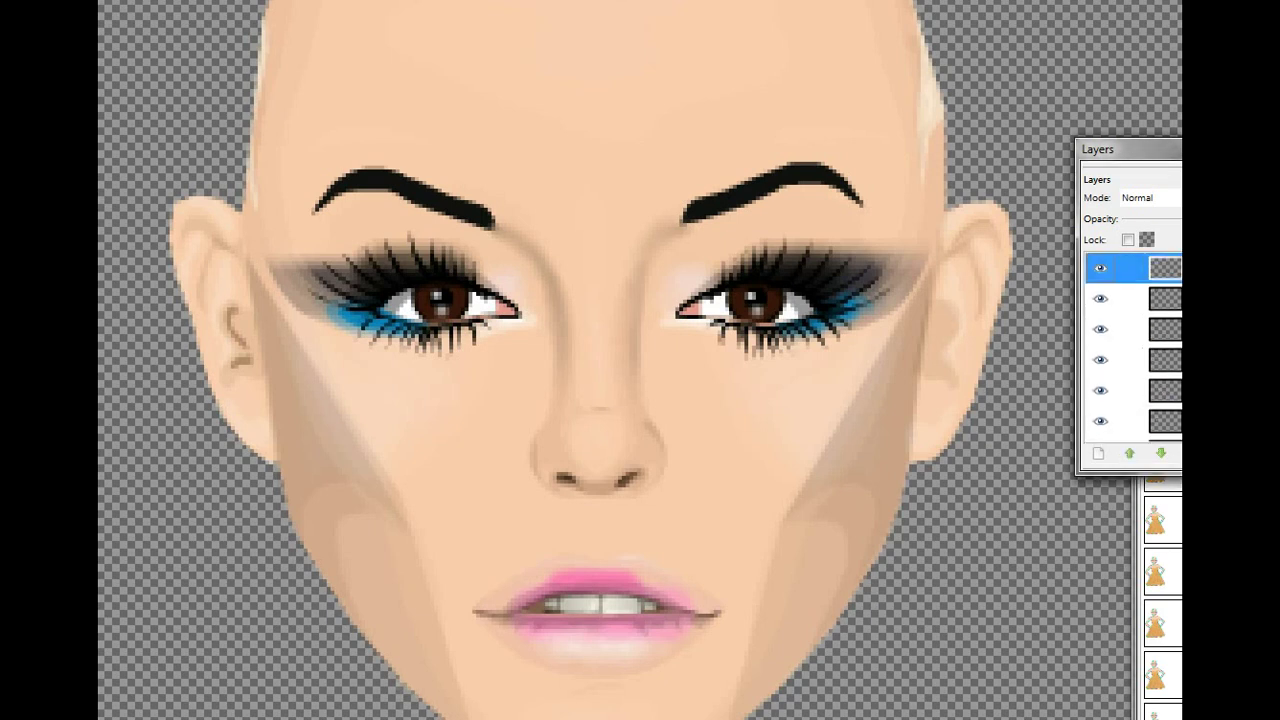
{"action": "left_click", "coordinate": [606, 302]}
{"action": "left_click_drag", "start_coordinate": [763, 304], "coordinate": [741, 313]}
{"action": "left_click", "coordinate": [1160, 713]}
{"action": "left_click_drag", "start_coordinate": [456, 306], "coordinate": [421, 311]}
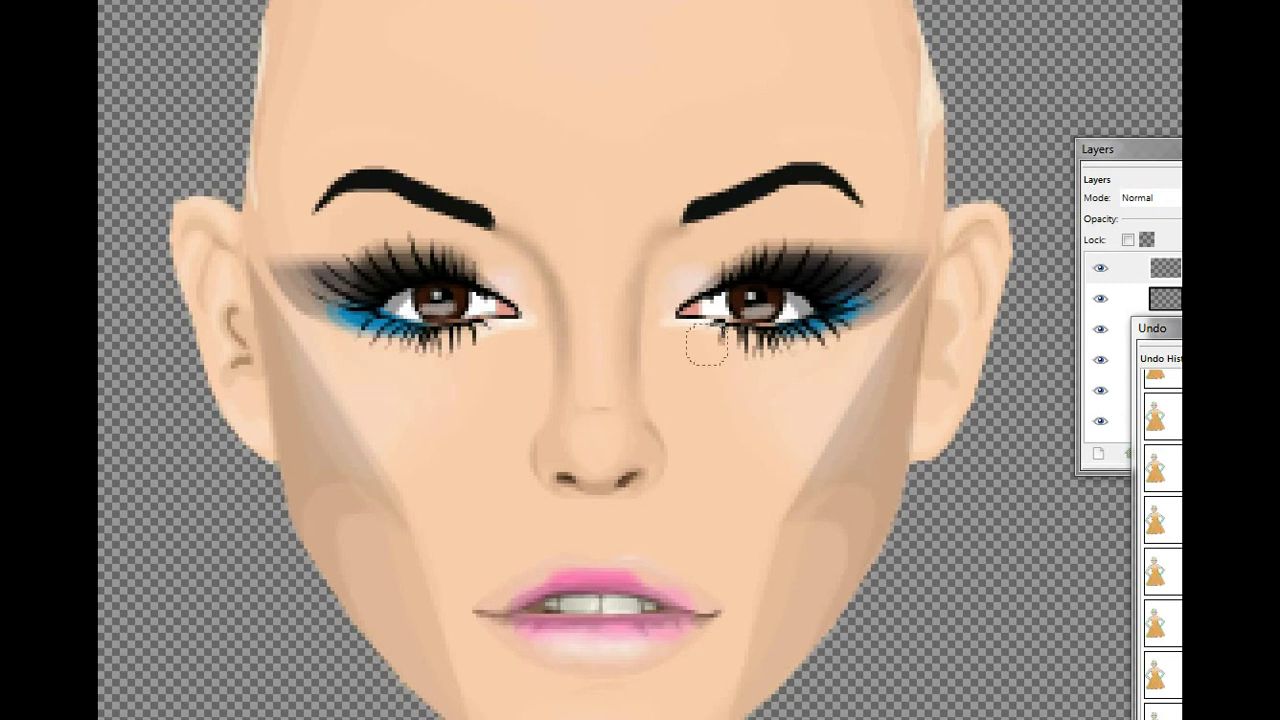
{"action": "mouse_move", "coordinate": [742, 311]}
{"action": "left_mouse_down"}
{"action": "mouse_move", "coordinate": [766, 311]}
{"action": "mouse_move", "coordinate": [752, 315]}
{"action": "left_mouse_up"}
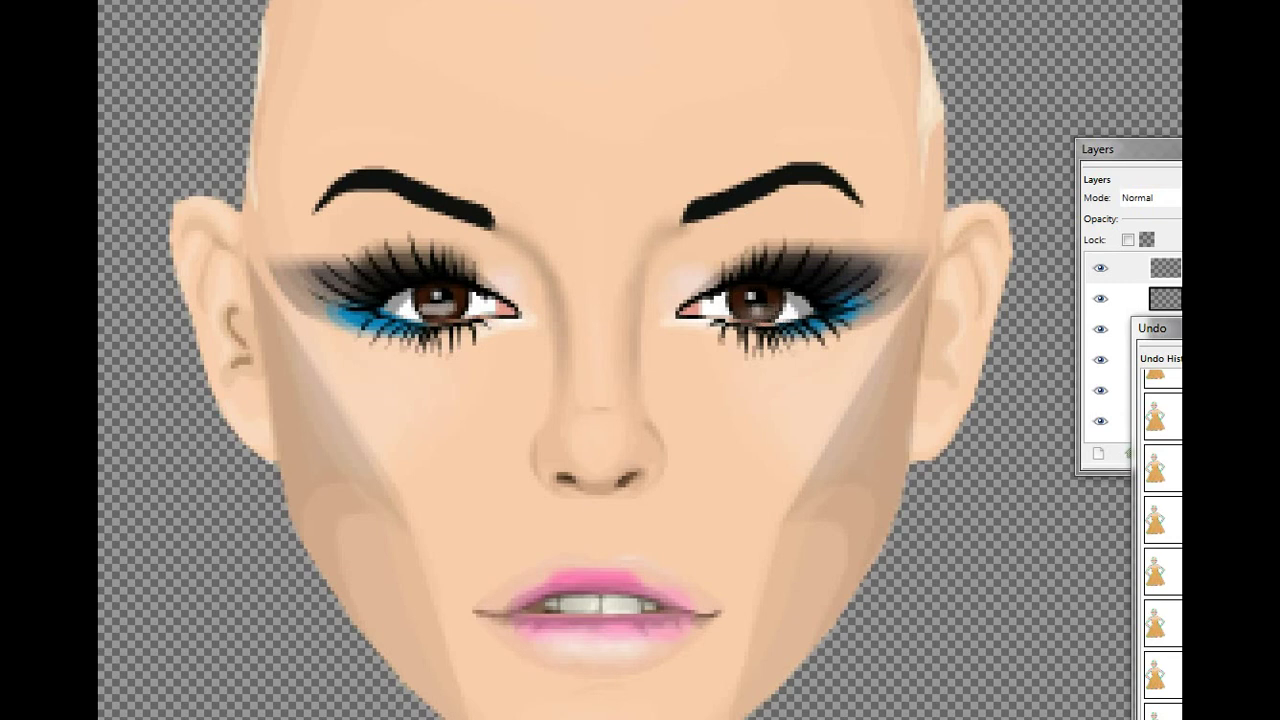
{"action": "mouse_move", "coordinate": [453, 311]}
{"action": "left_mouse_down"}
{"action": "mouse_move", "coordinate": [434, 315]}
{"action": "mouse_move", "coordinate": [467, 302]}
{"action": "mouse_move", "coordinate": [440, 310]}
{"action": "left_mouse_up"}
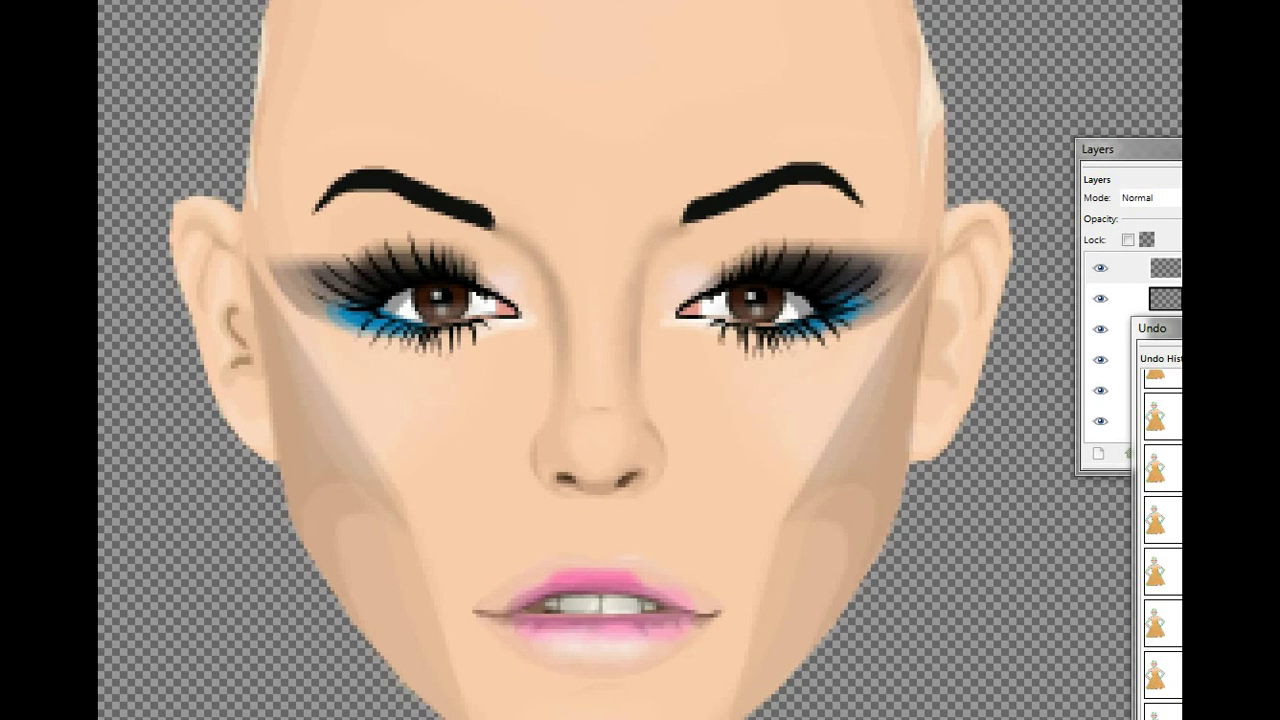
- Examine the doll's face, arms, bodice and skirt at lower magnification
{"action": "left_click", "coordinate": [160, 171]}
{"action": "scroll", "coordinate": [615, 444], "scroll_direction": "down", "scroll_amount": 8}
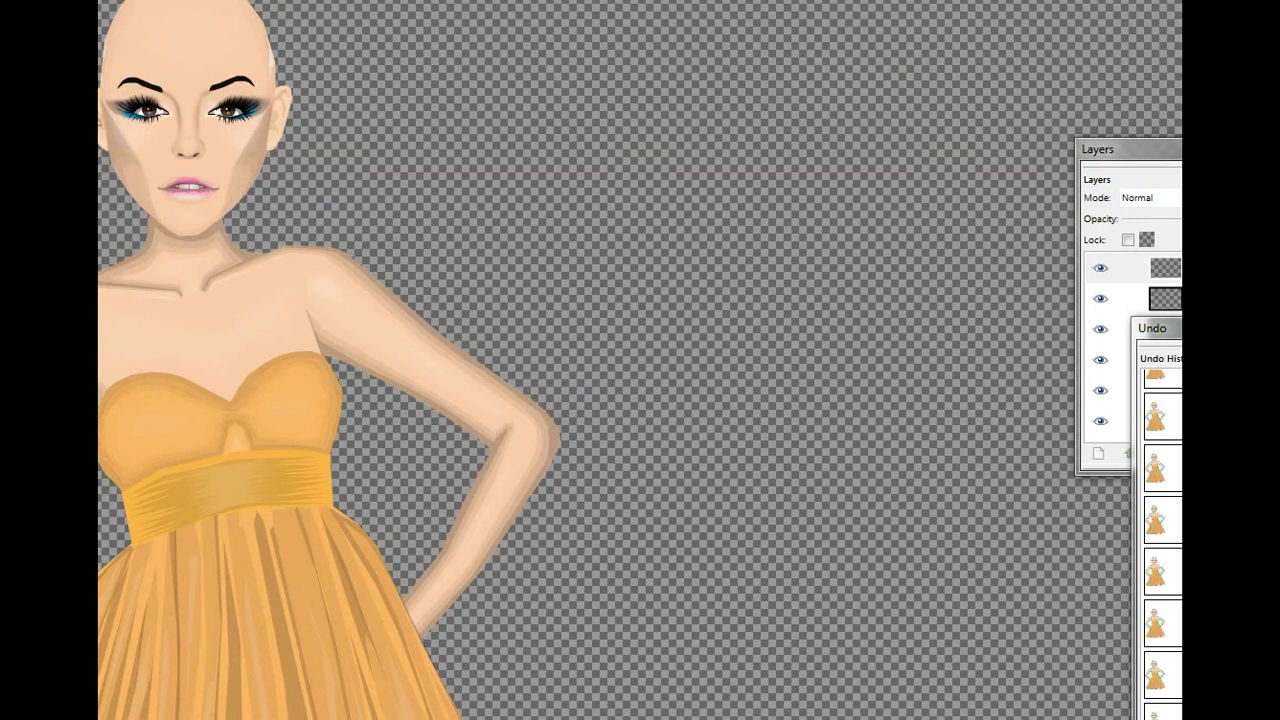
{"action": "left_click", "coordinate": [160, 152]}
{"action": "scroll", "coordinate": [615, 360], "scroll_direction": "left", "scroll_amount": 8}
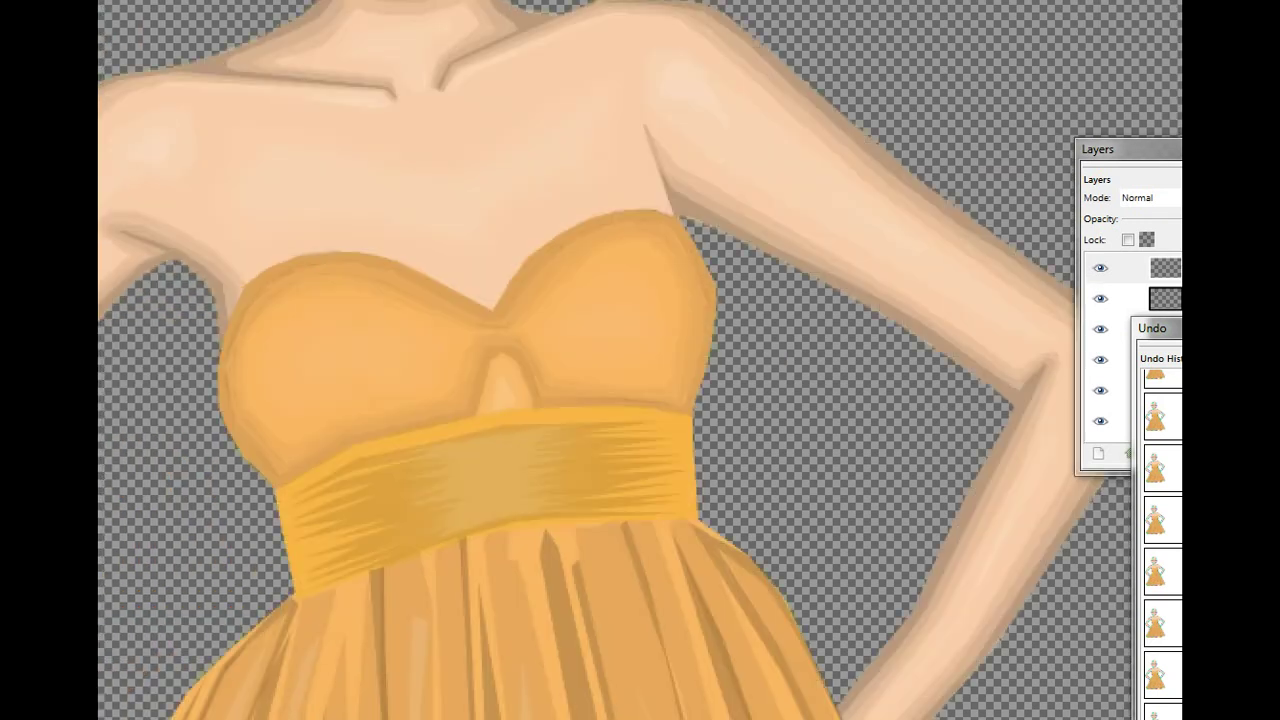
{"action": "scroll", "coordinate": [640, 360], "scroll_direction": "up", "scroll_amount": 10}
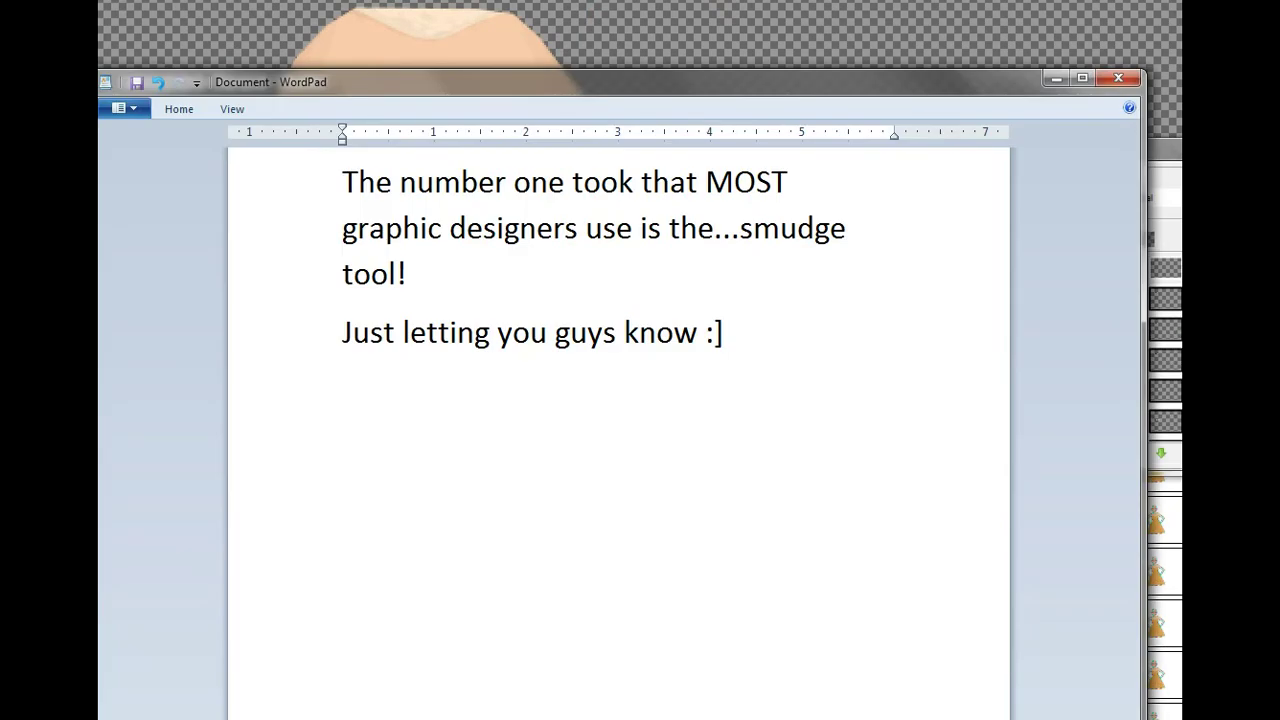
- Replace the whole WordPad note with the text "Ok let me finish this graphic faster"
{"action": "left_click_drag", "start_coordinate": [724, 332], "coordinate": [342, 181]}
{"action": "type", "text": "Ok "}
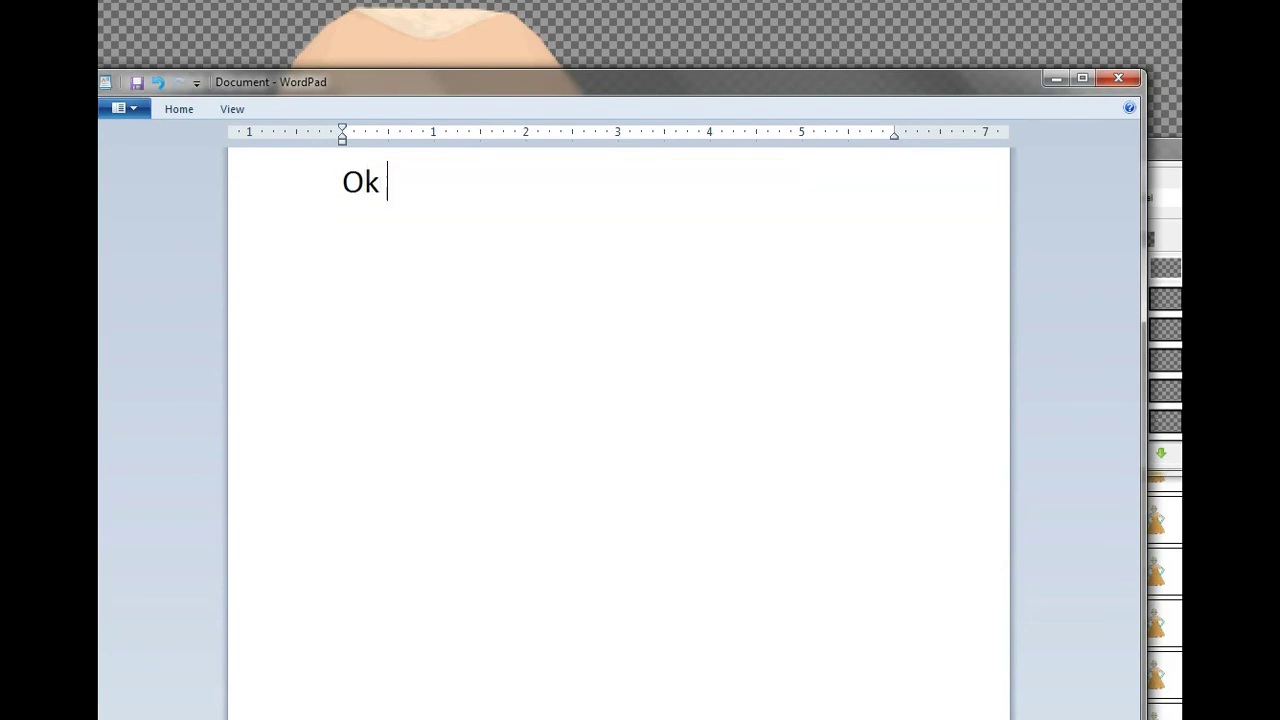
{"action": "type", "text": "let me make t"}
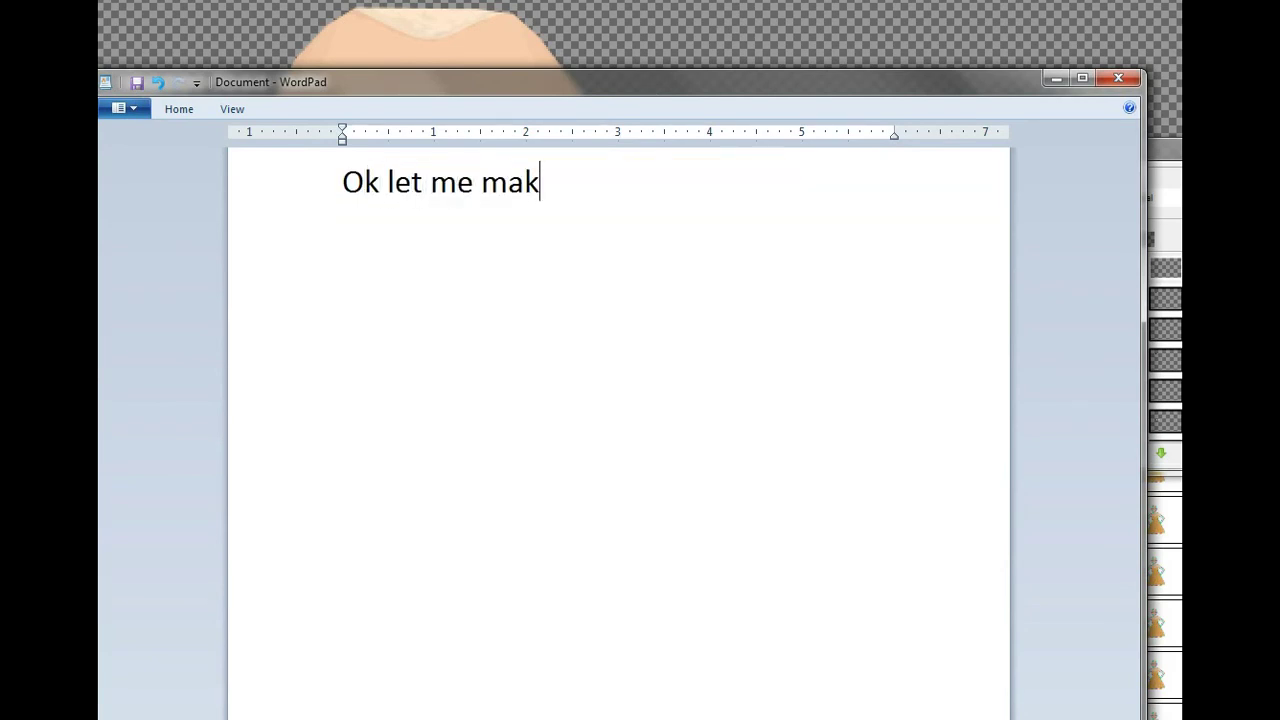
{"action": "key", "text": "BackSpace"}
{"action": "key", "text": "BackSpace"}
{"action": "key", "text": "BackSpace"}
{"action": "key", "text": "BackSpace"}
{"action": "key", "text": "BackSpace"}
{"action": "key", "text": "BackSpace"}
{"action": "key", "text": "BackSpace"}
{"action": "key", "text": "BackSpace"}
{"action": "type", "text": "finish this"}
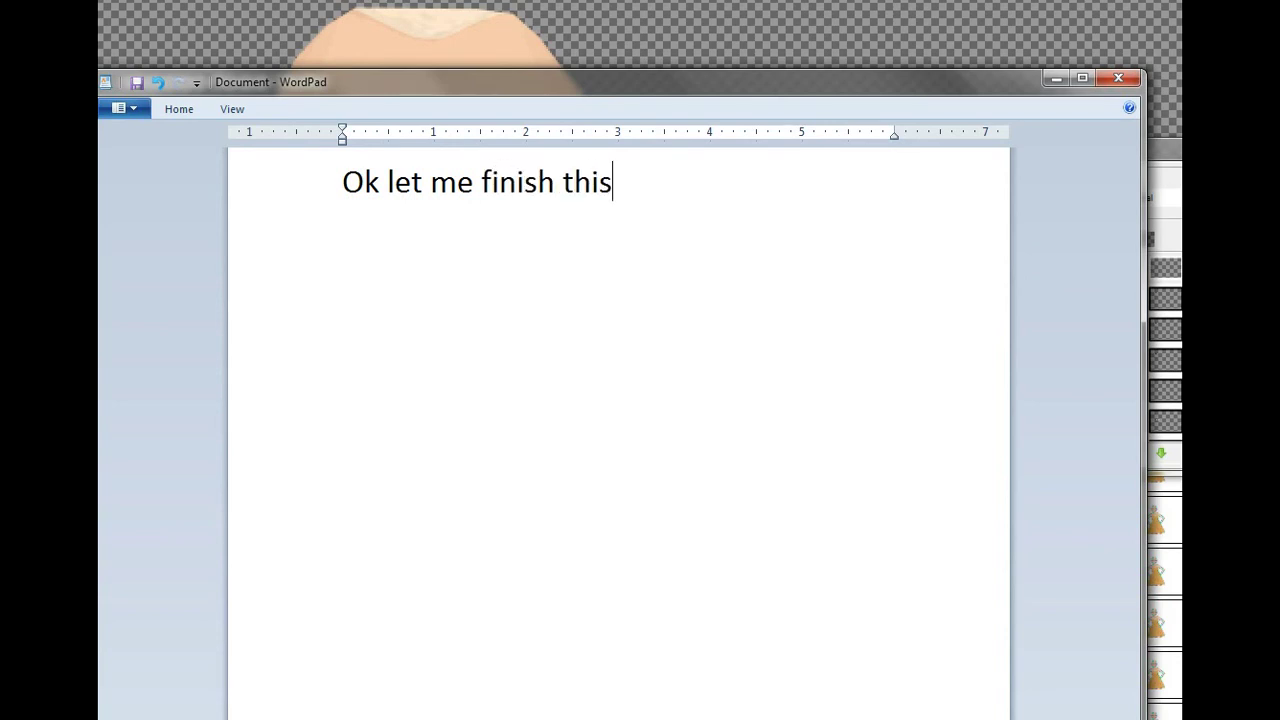
{"action": "type", "text": " graphic fa"}
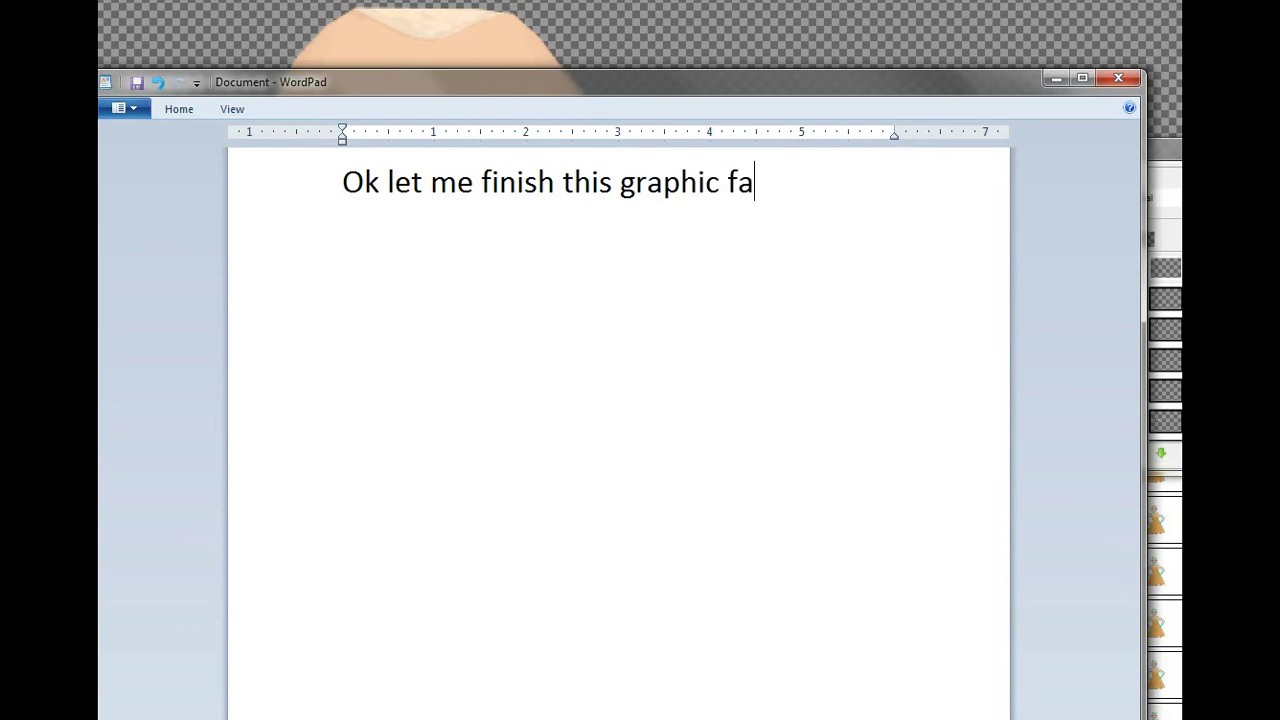
{"action": "type", "text": "ster"}
- Continue the note with "...not going to show you how I do my hair since this tutorial is taking too long :/"
{"action": "type", "text": "...not going"}
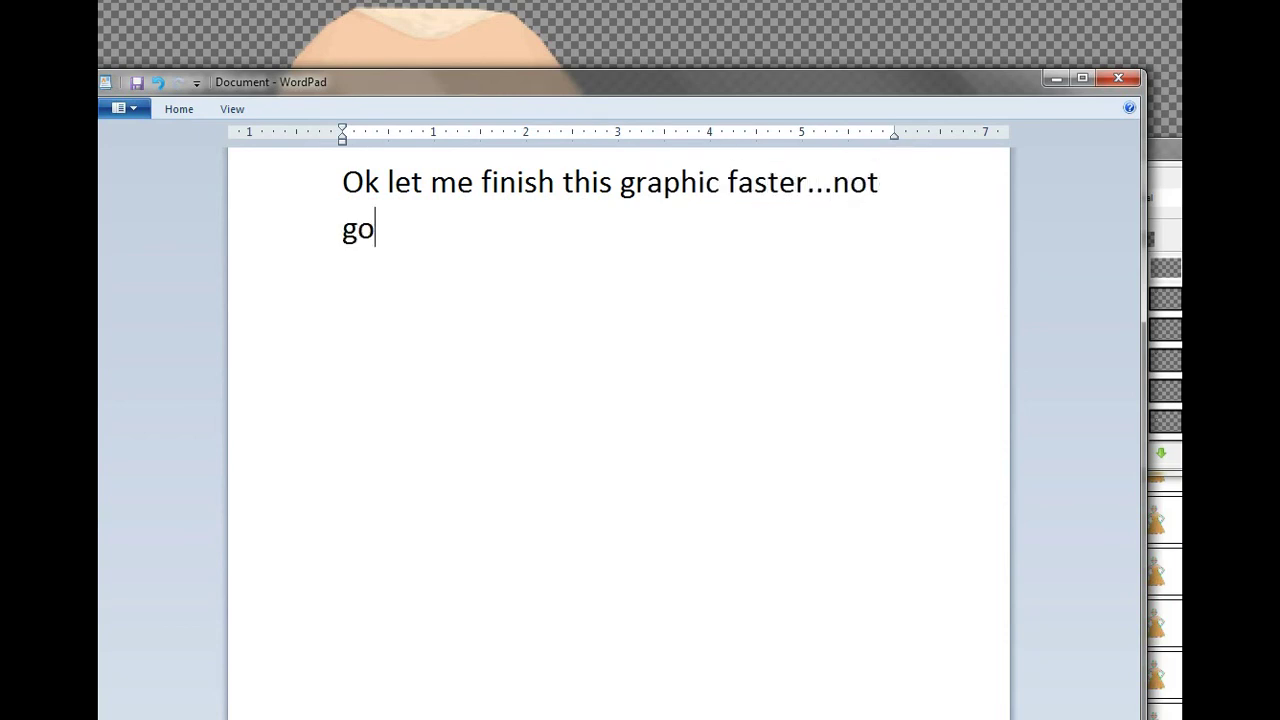
{"action": "type", "text": " to show you"}
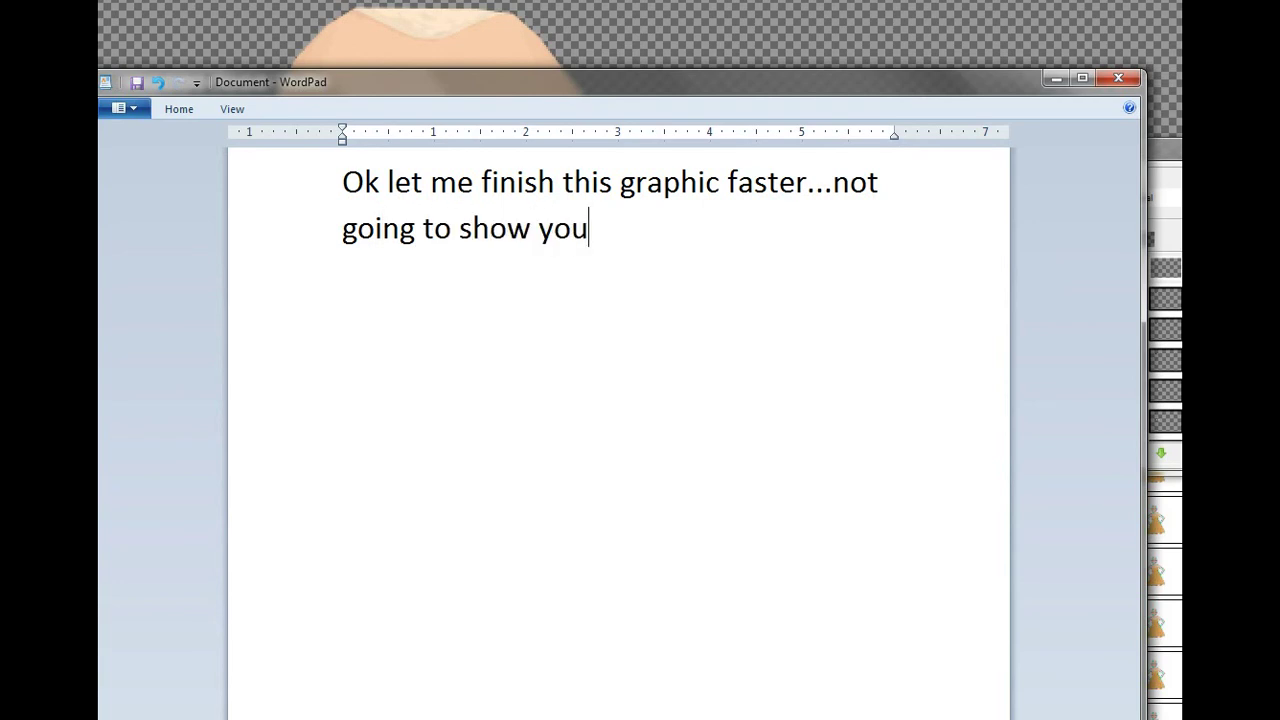
{"action": "type", "text": " how I do my"}
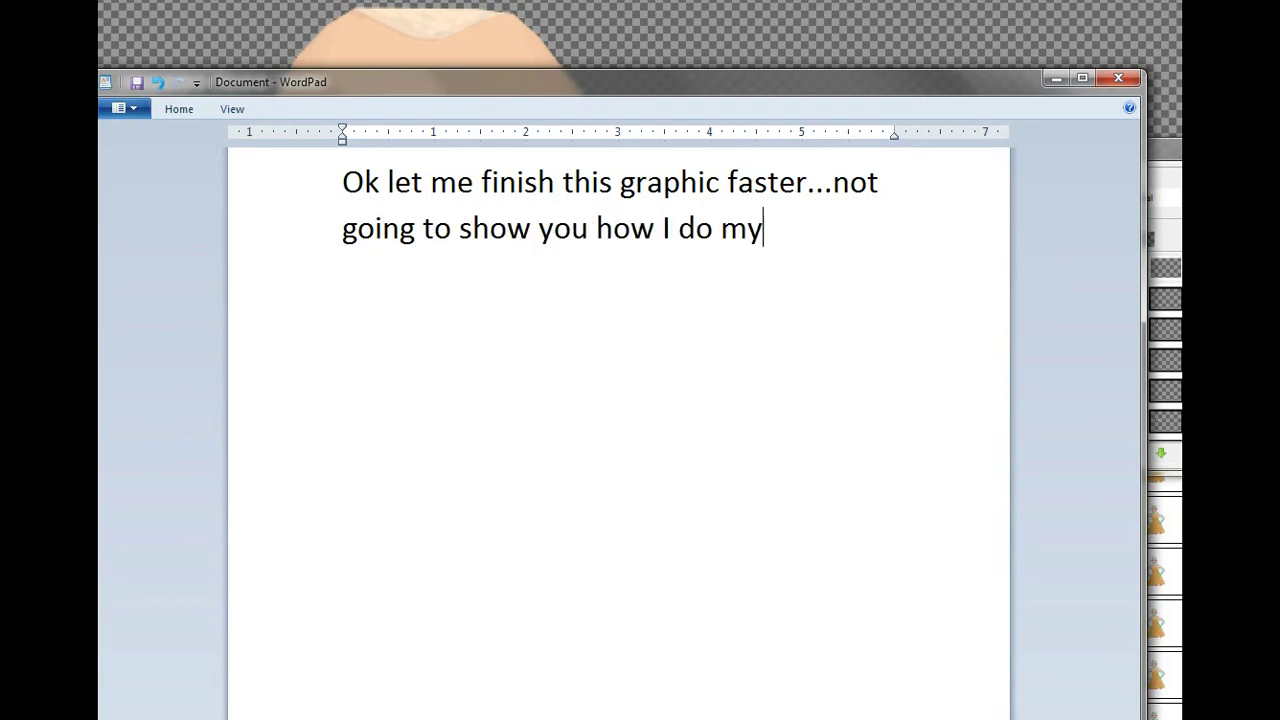
{"action": "type", "text": " hair since "}
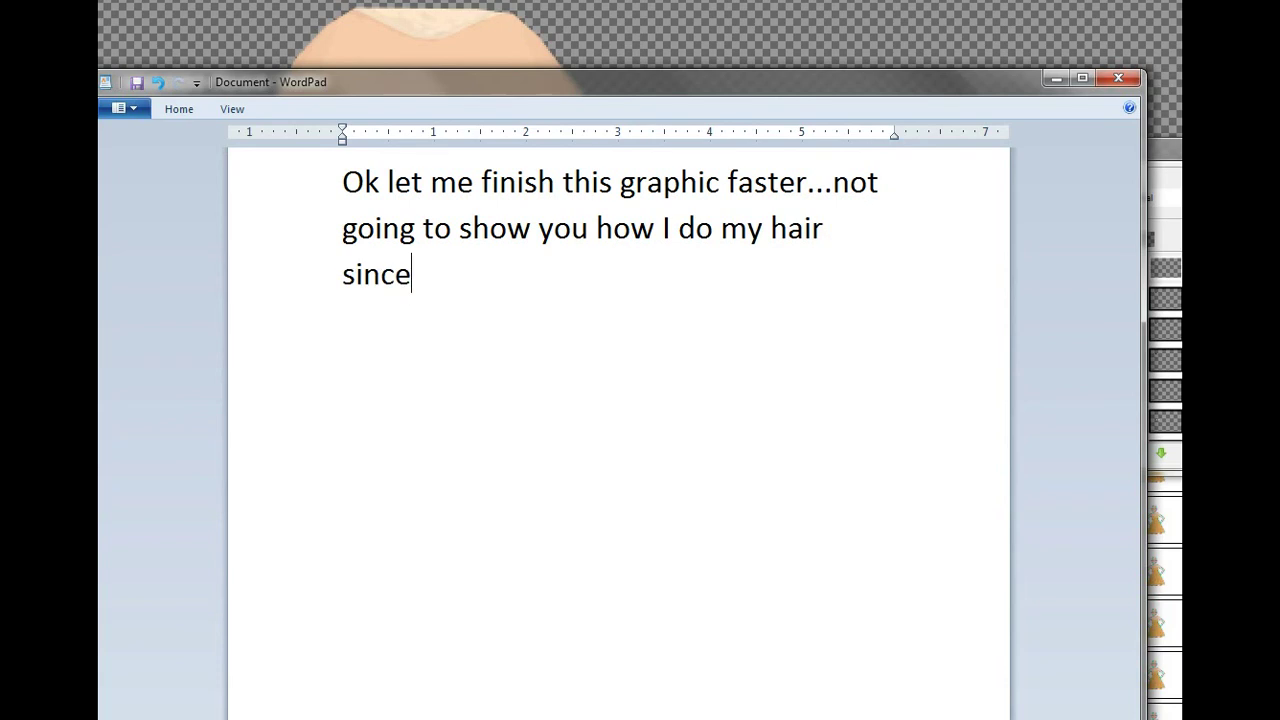
{"action": "type", "text": "this tutoria"}
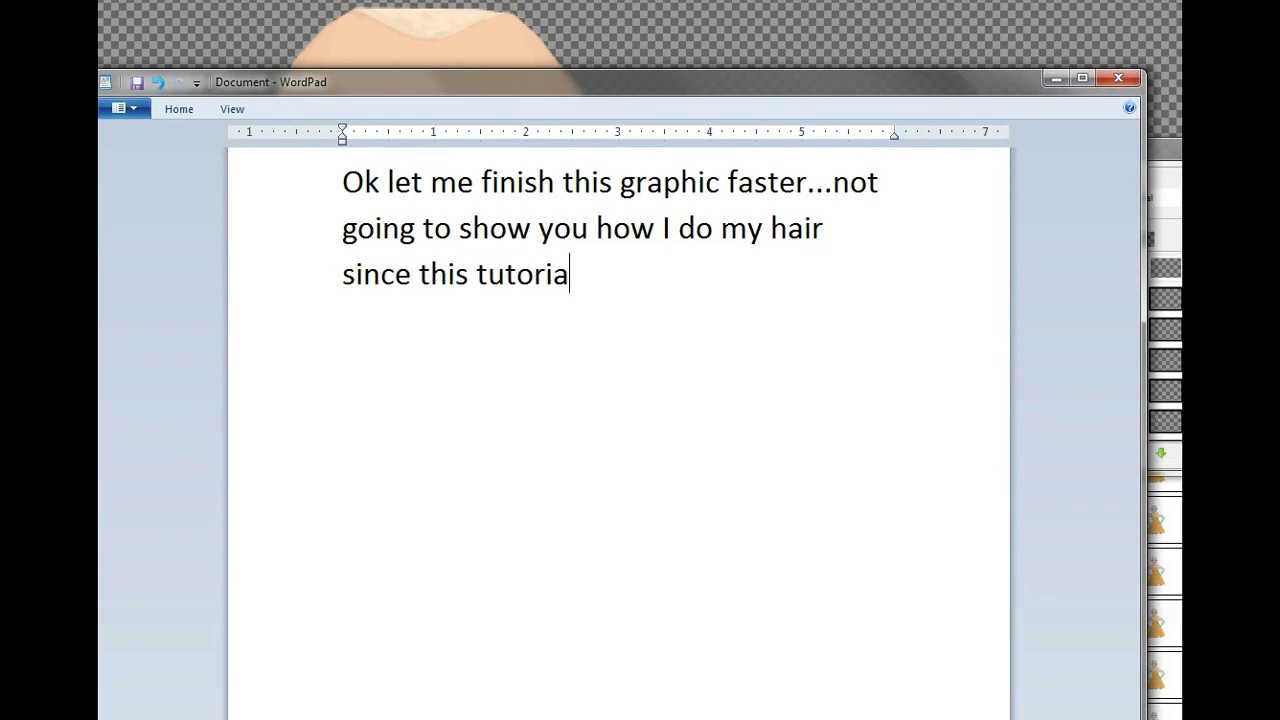
{"action": "type", "text": "l is taking "}
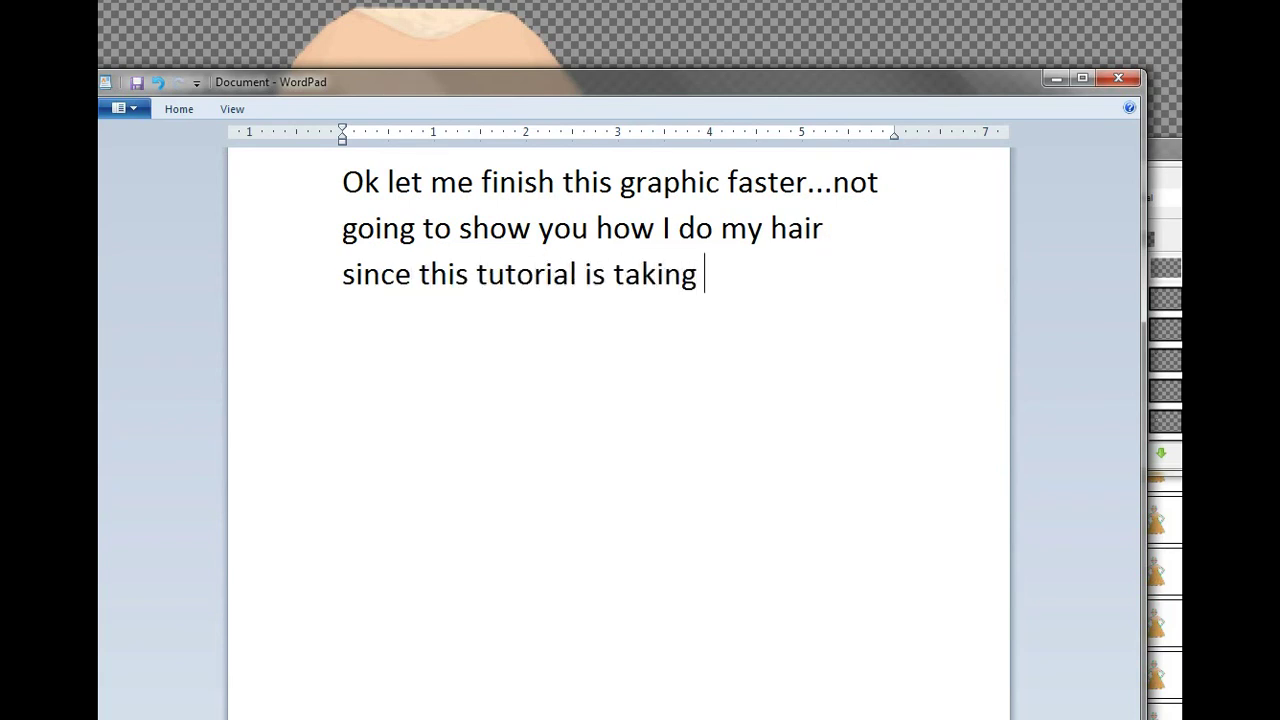
{"action": "type", "text": "too long "}
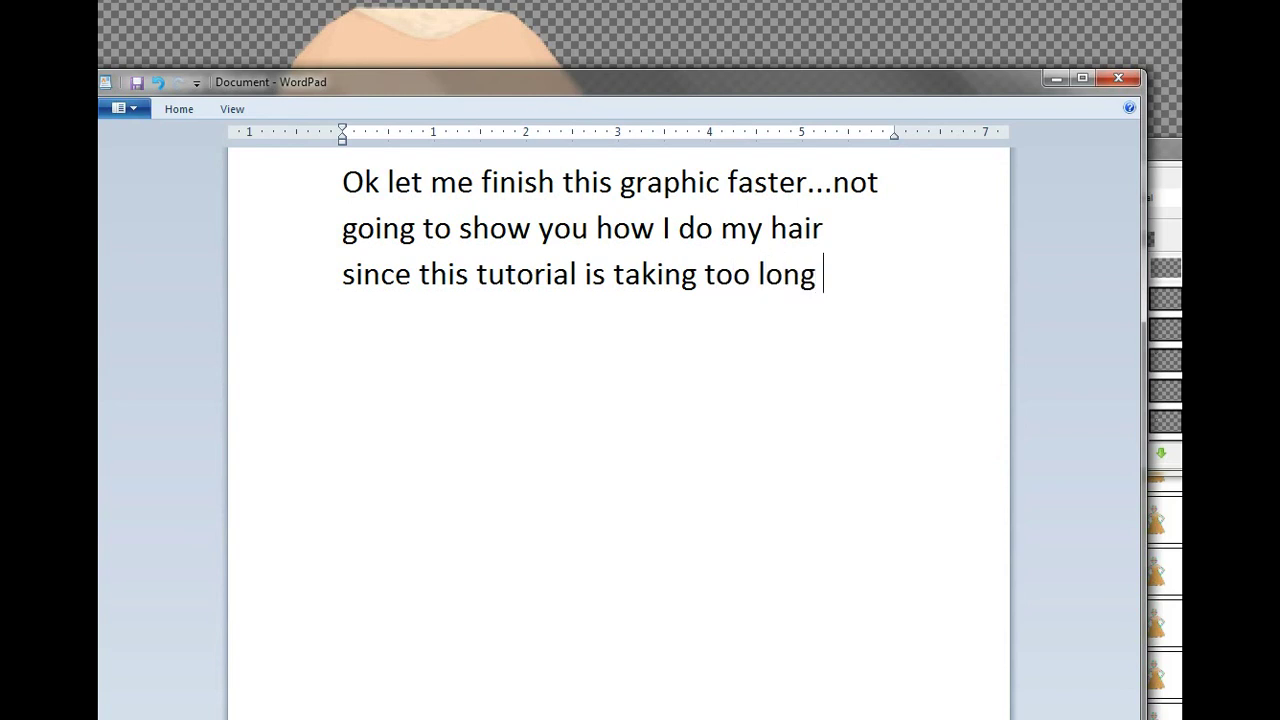
{"action": "type", "text": ":/"}
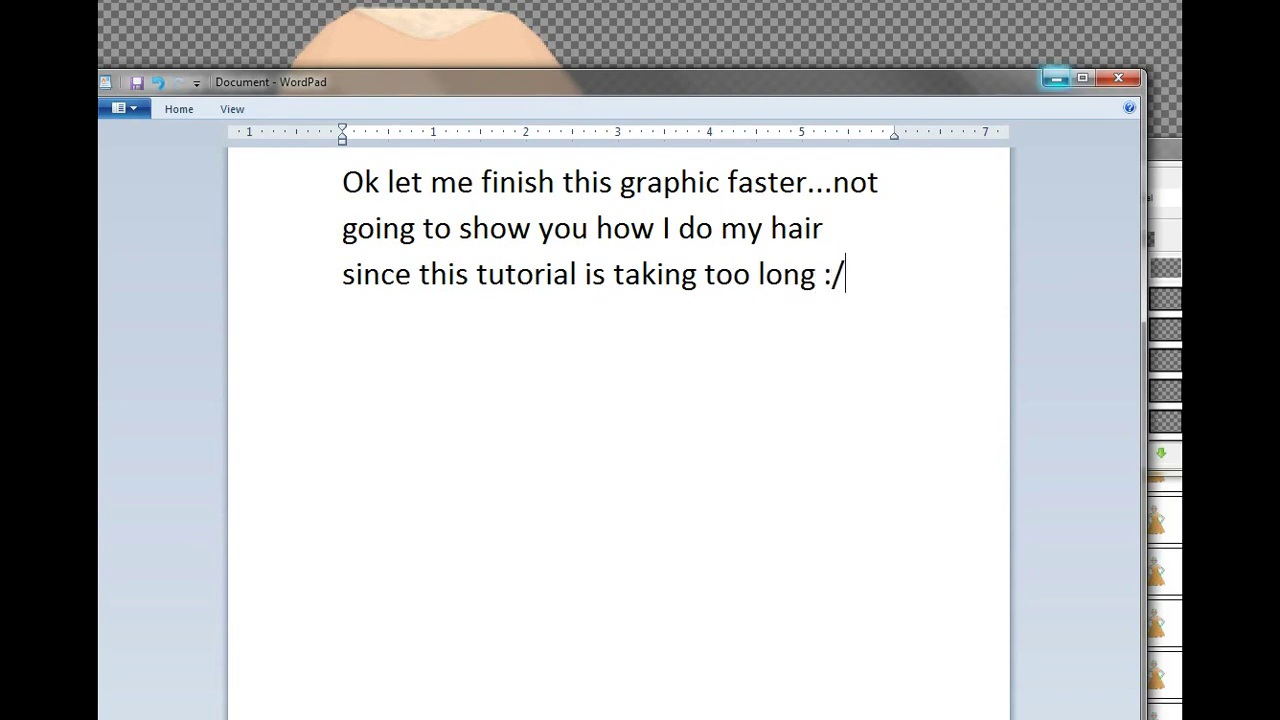
- Minimize the WordPad note and save the doll graphic in GIMP as a PNG with visible layers merged
{"action": "left_click", "coordinate": [1057, 78]}
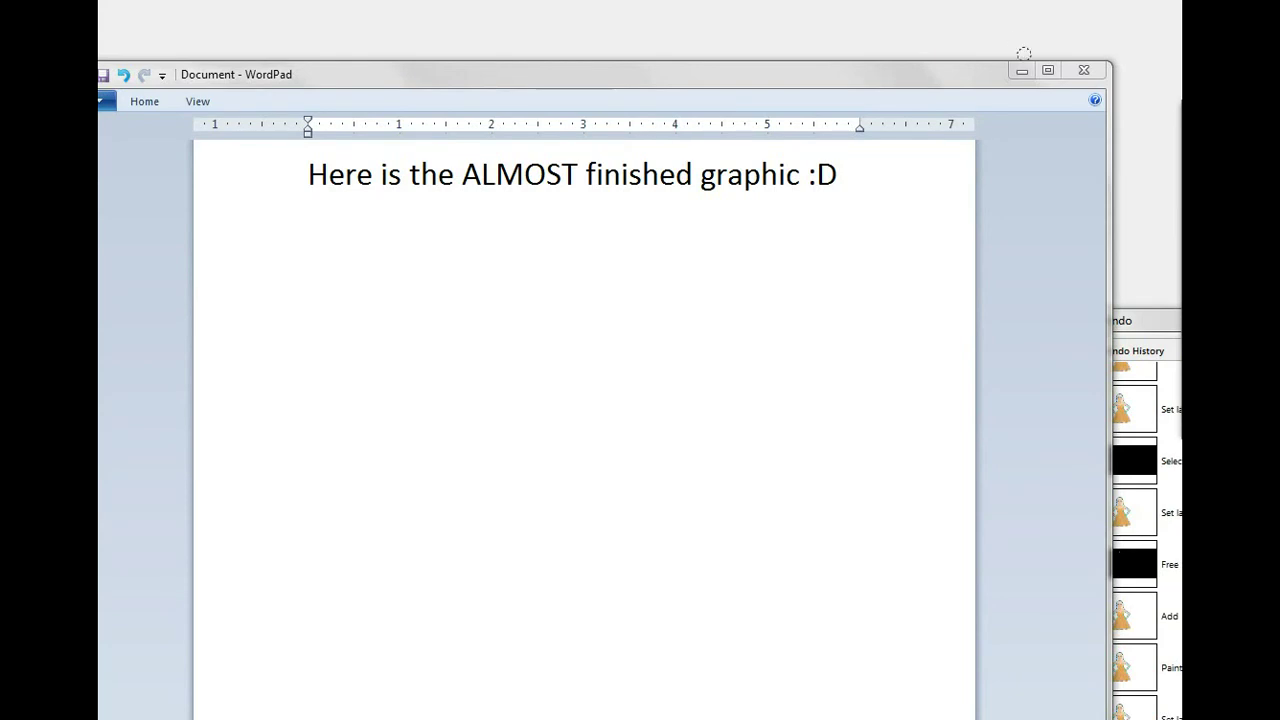
{"action": "left_click", "coordinate": [1021, 71]}
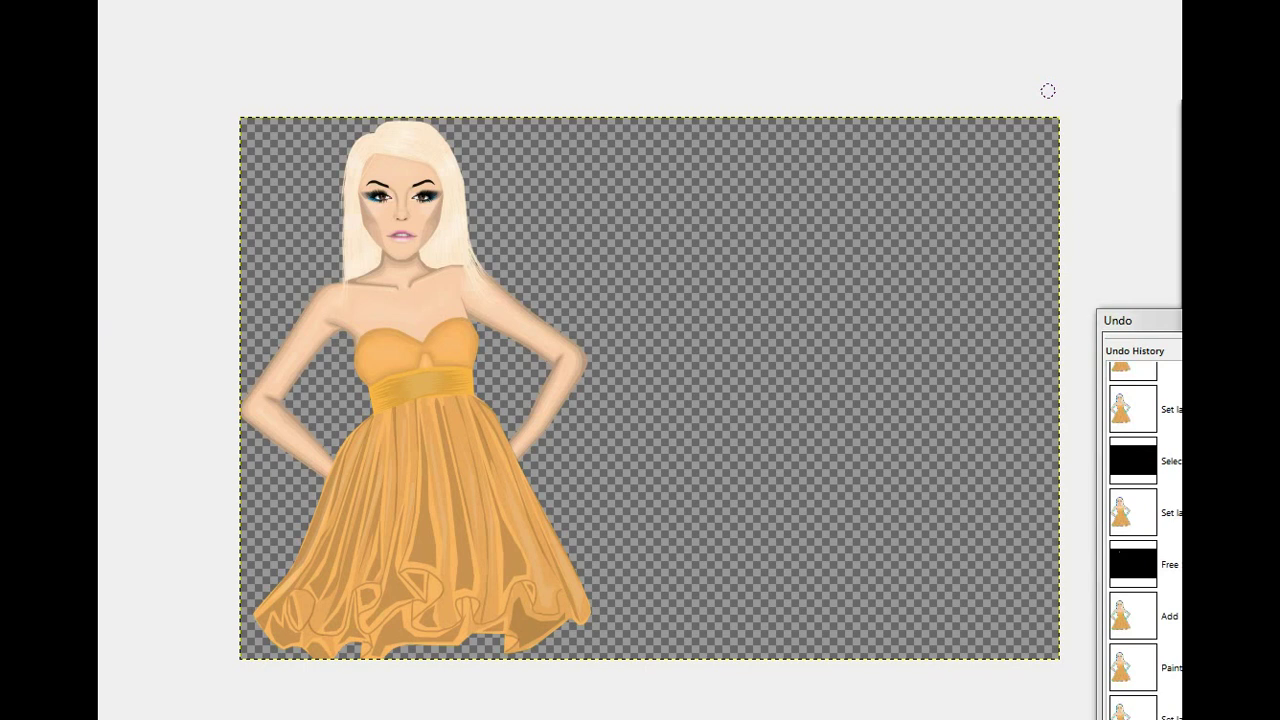
{"action": "key", "text": "ctrl+s"}
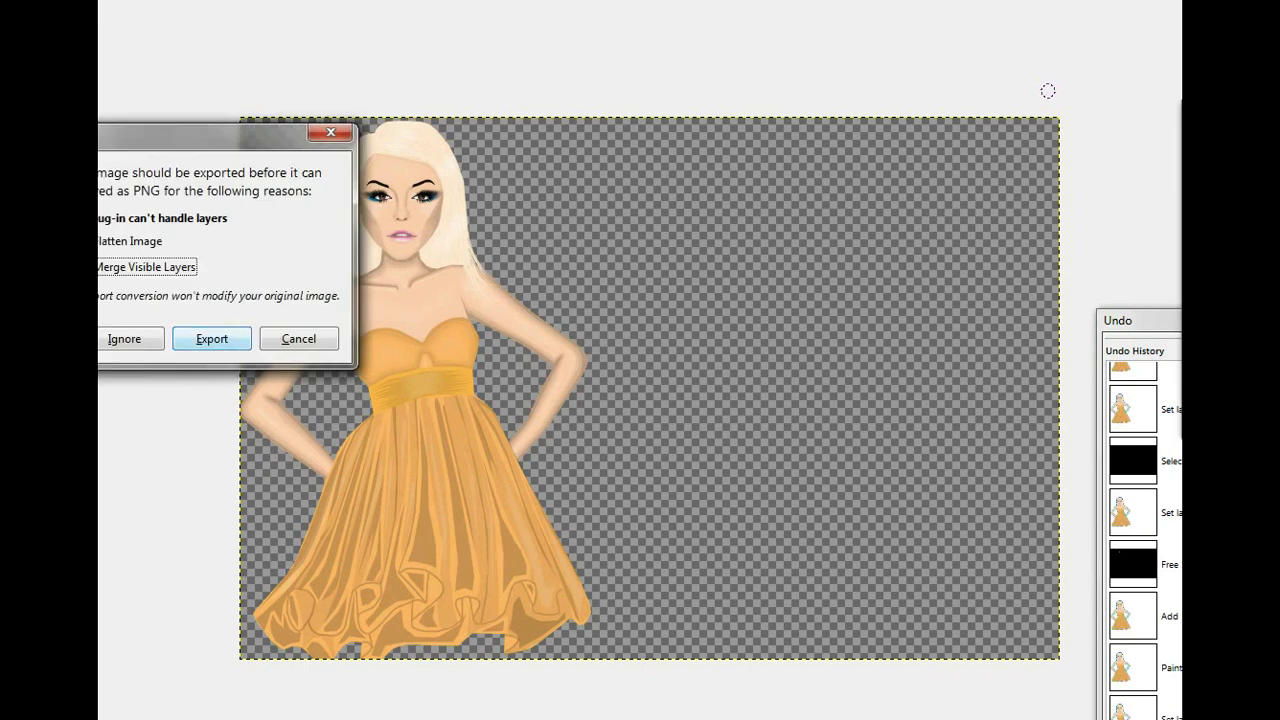
{"action": "key", "text": "Return"}
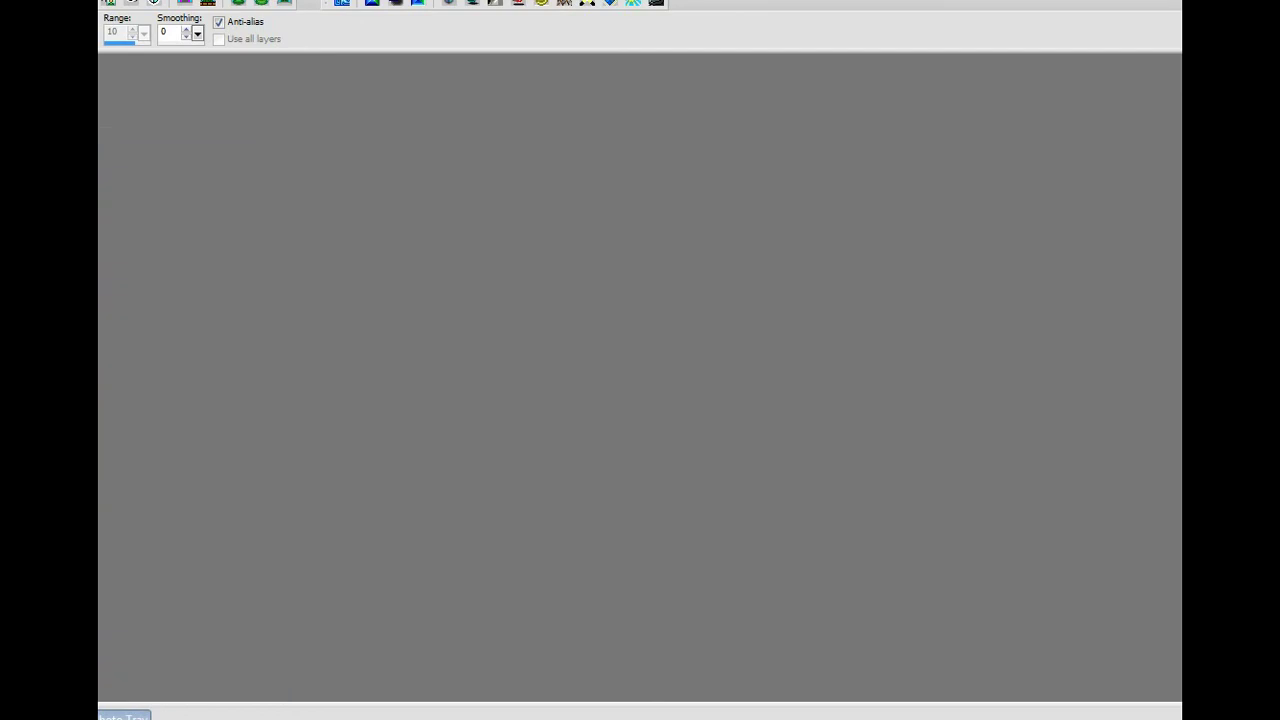
- Switch to Paint Shop Pro Photo and open the image bannerforbiggcfan from the Pictures folder
{"action": "key", "text": "ctrl+o"}
{"action": "left_click", "coordinate": [435, 367]}
{"action": "double_click", "coordinate": [1100, 258]}
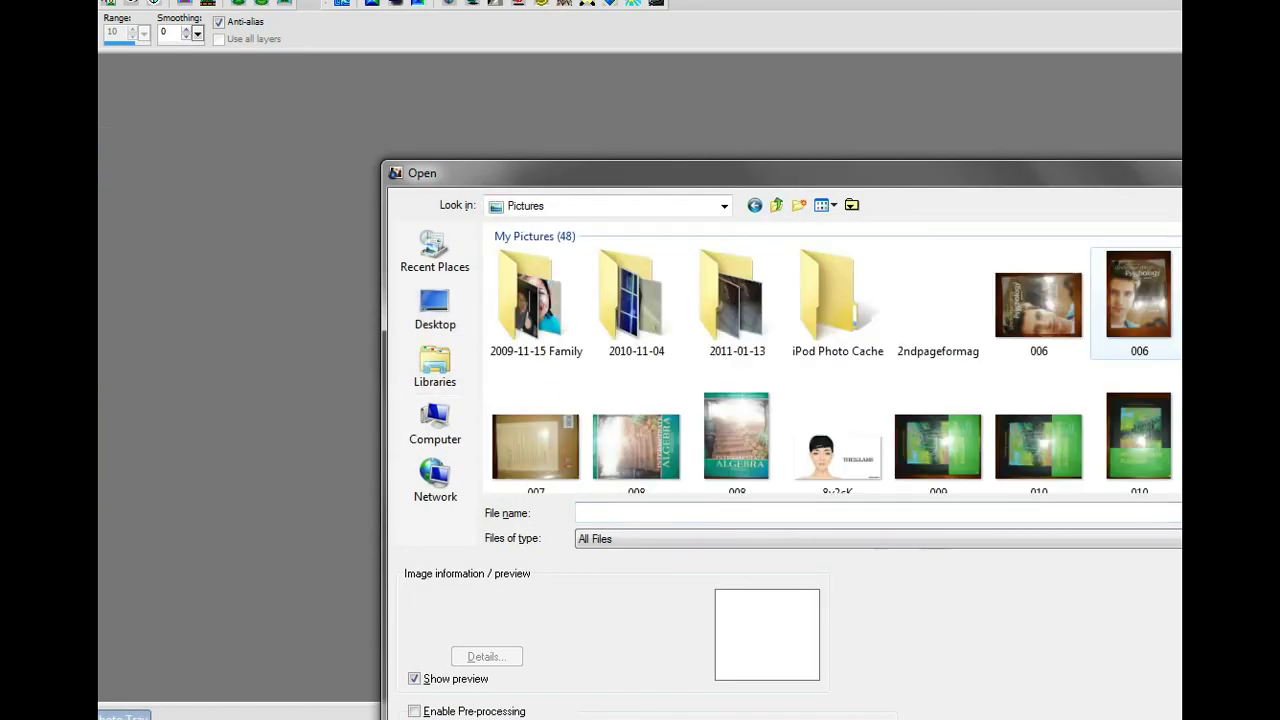
{"action": "scroll", "coordinate": [835, 360], "scroll_direction": "down", "scroll_amount": 10}
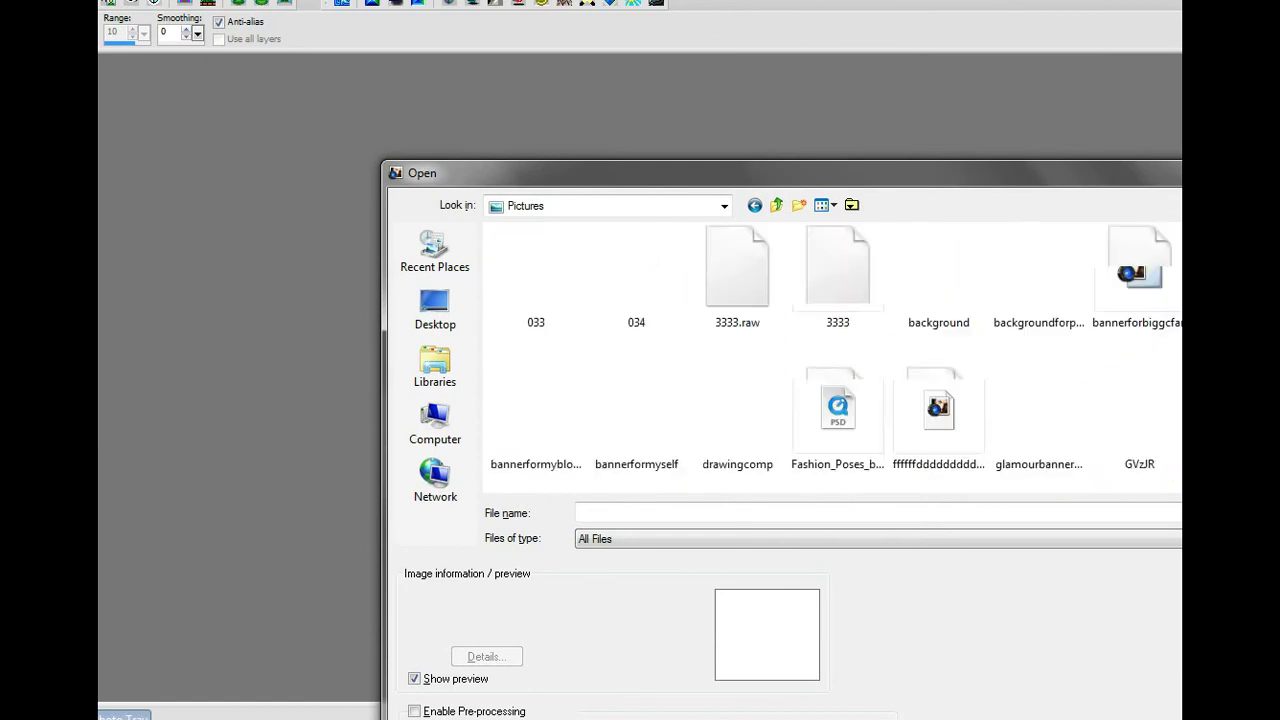
{"action": "left_click_drag", "start_coordinate": [700, 173], "coordinate": [1133, 717]}
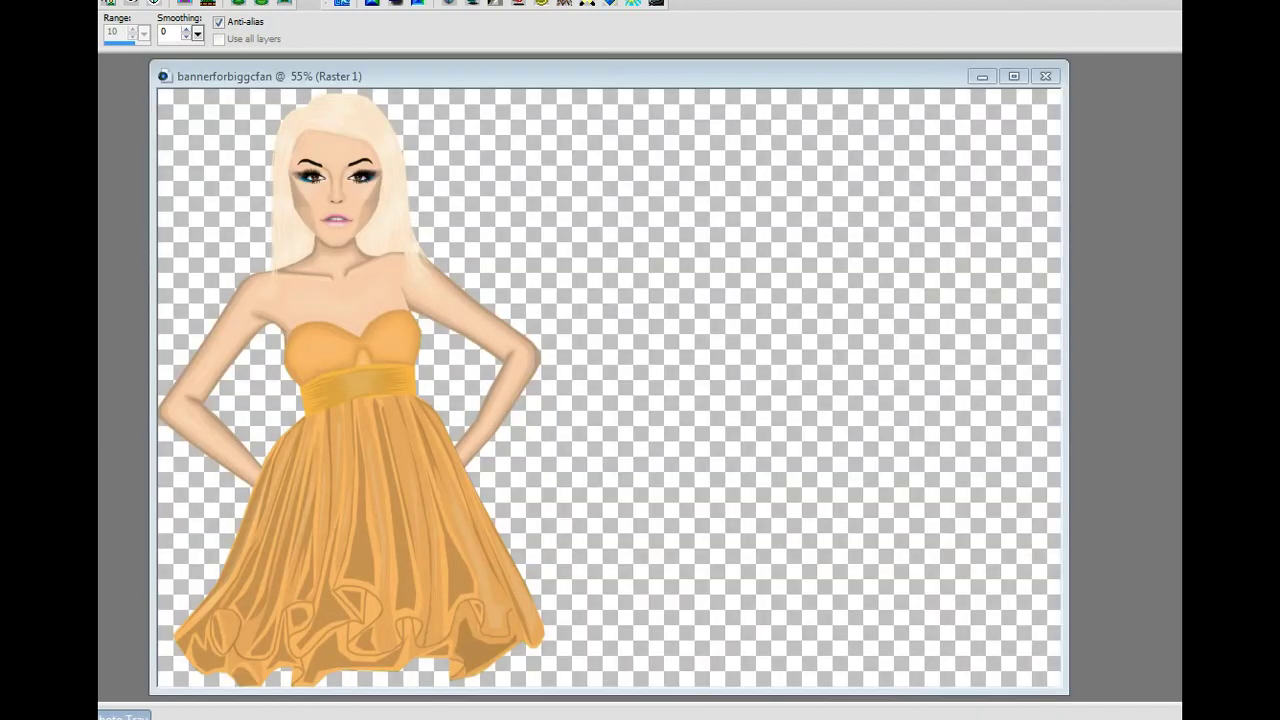
- Try a drop shadow around the doll on the Raster 1 layer
{"action": "left_click", "coordinate": [99, 0]}
{"action": "mouse_move", "coordinate": [100, 0]}
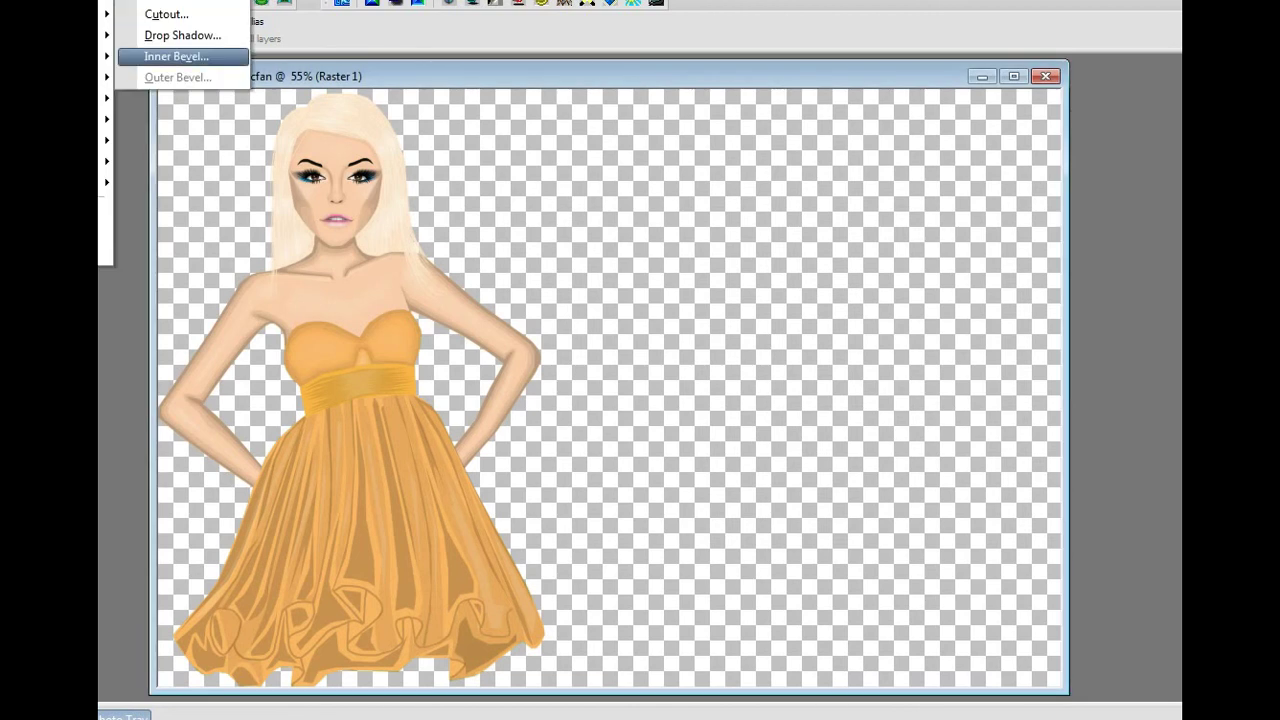
{"action": "left_click", "coordinate": [182, 35]}
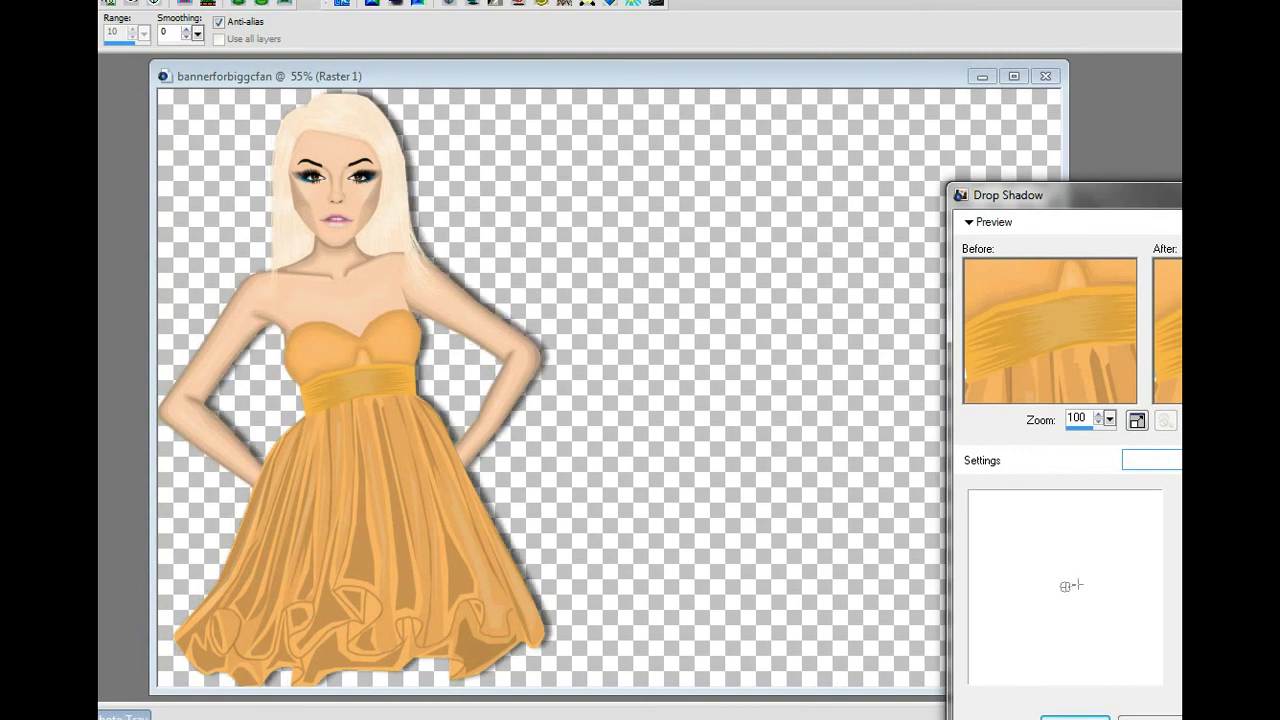
{"action": "key", "text": "Return"}
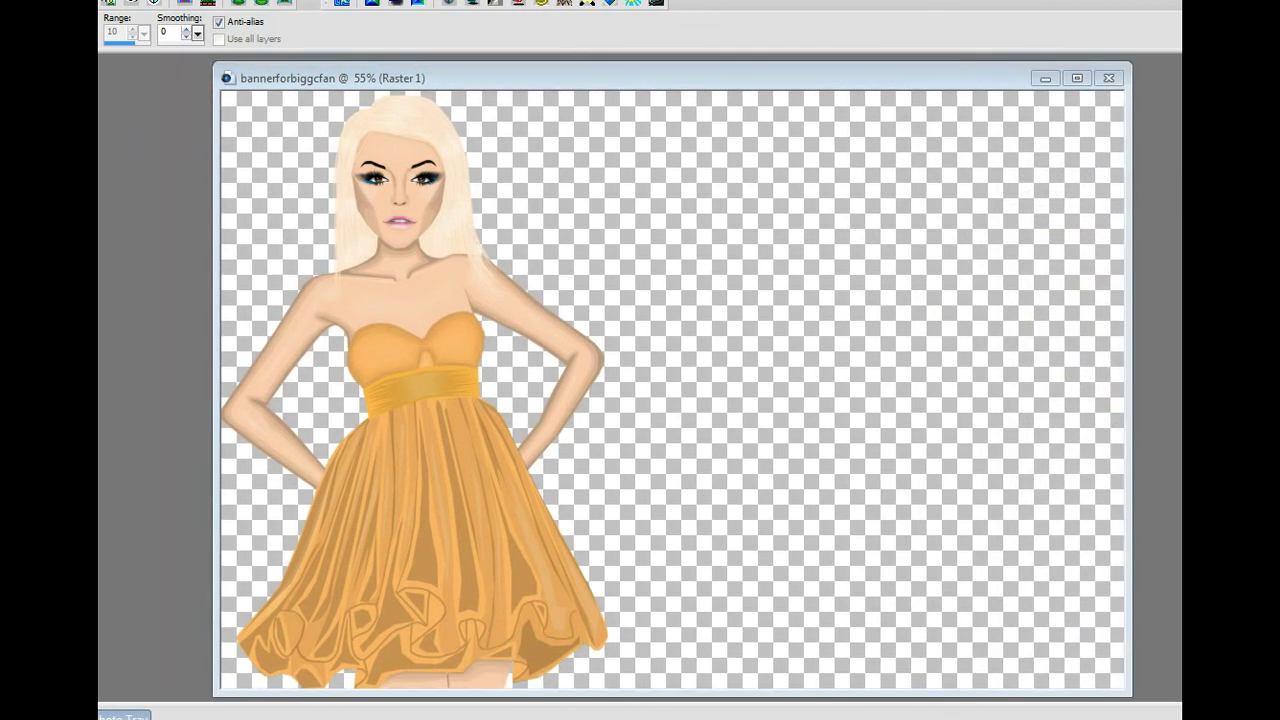
- Apply a drop shadow to the doll, with the shadow offset widened horizontally toward the right
{"action": "mouse_move", "coordinate": [105, 14]}
{"action": "left_click", "coordinate": [182, 36]}
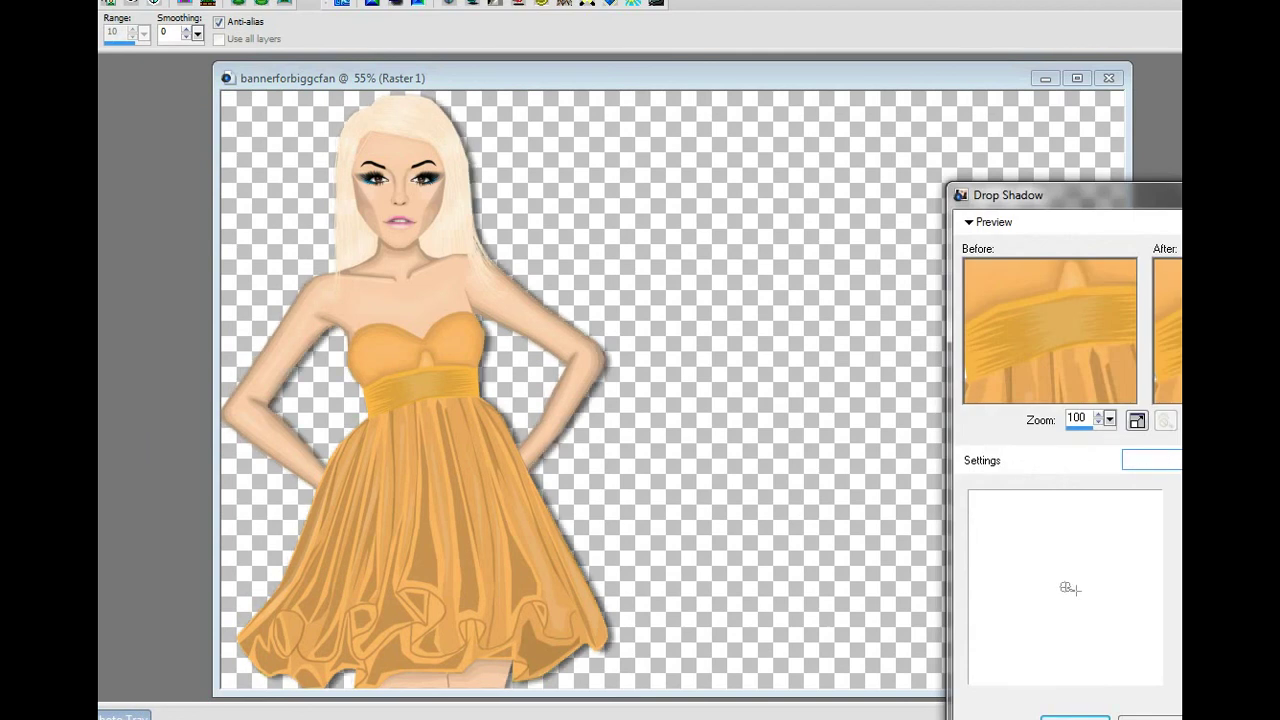
{"action": "left_click_drag", "start_coordinate": [1066, 586], "coordinate": [1084, 585]}
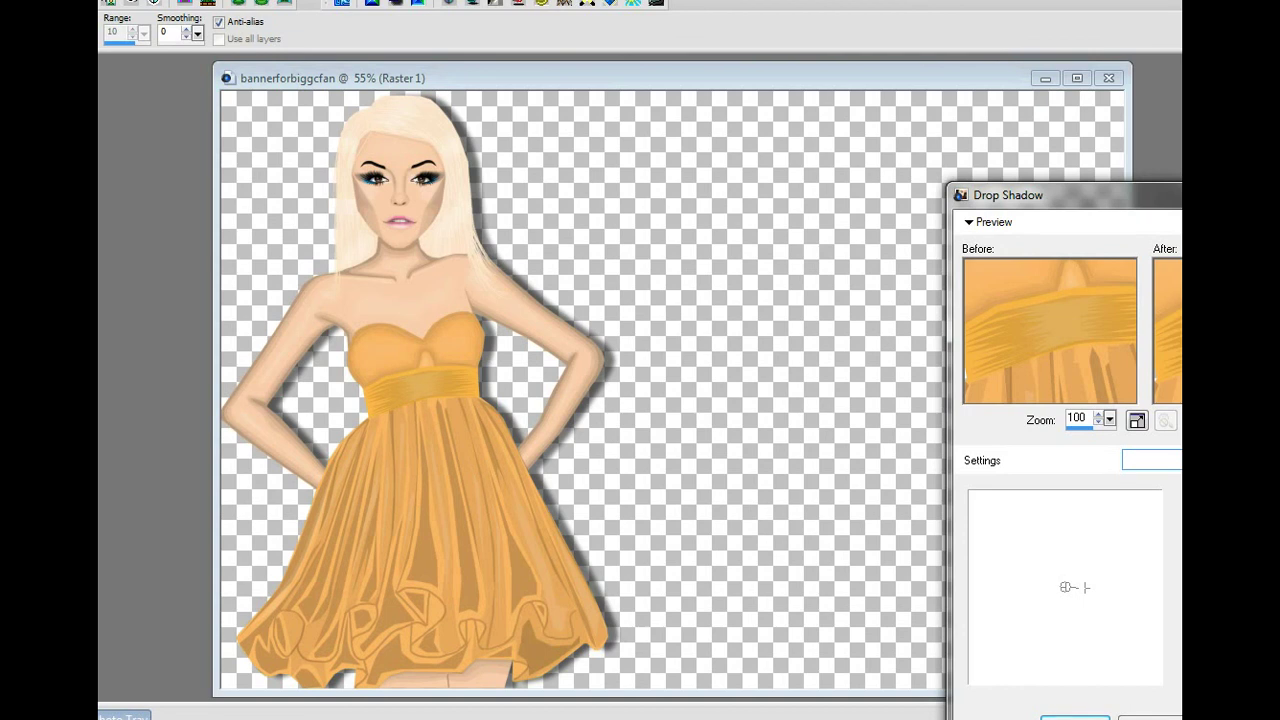
{"action": "left_click", "coordinate": [1075, 718]}
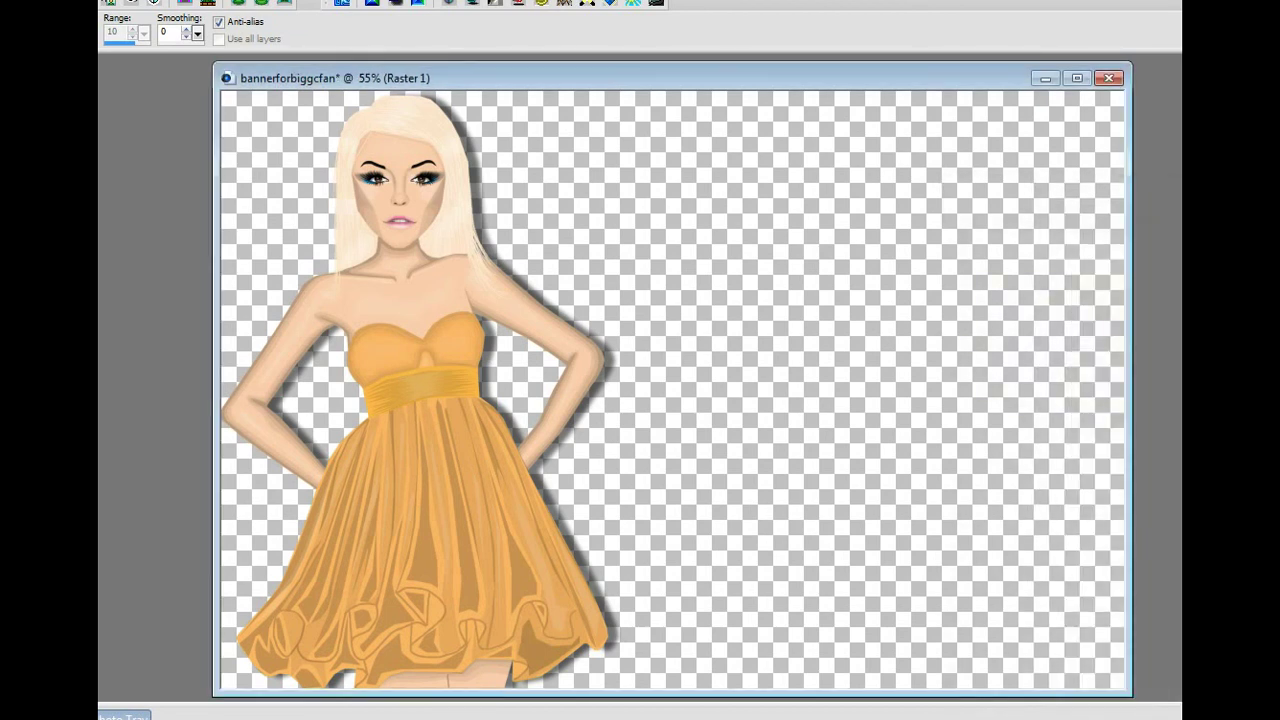
- Add the vector text "Model Example" in large script lettering across the empty area beside the doll's head
{"action": "key", "text": "t"}
{"action": "left_click", "coordinate": [818, 335]}
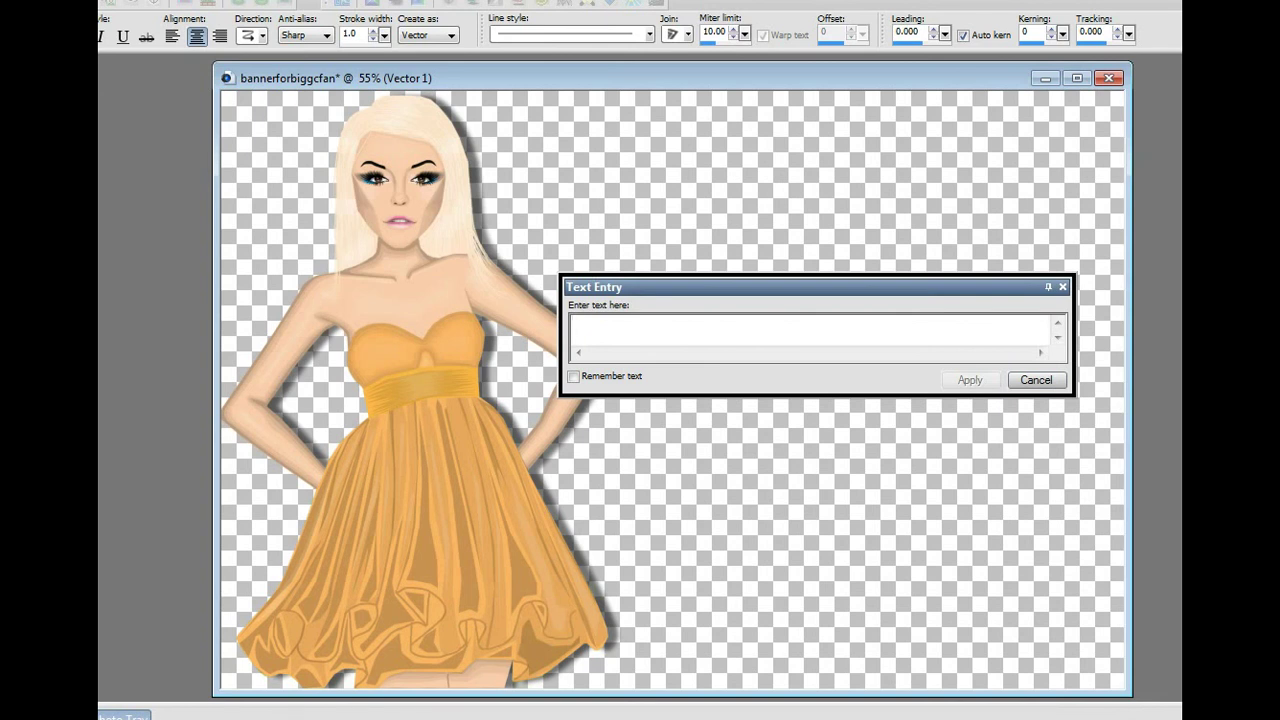
{"action": "type", "text": "Model E"}
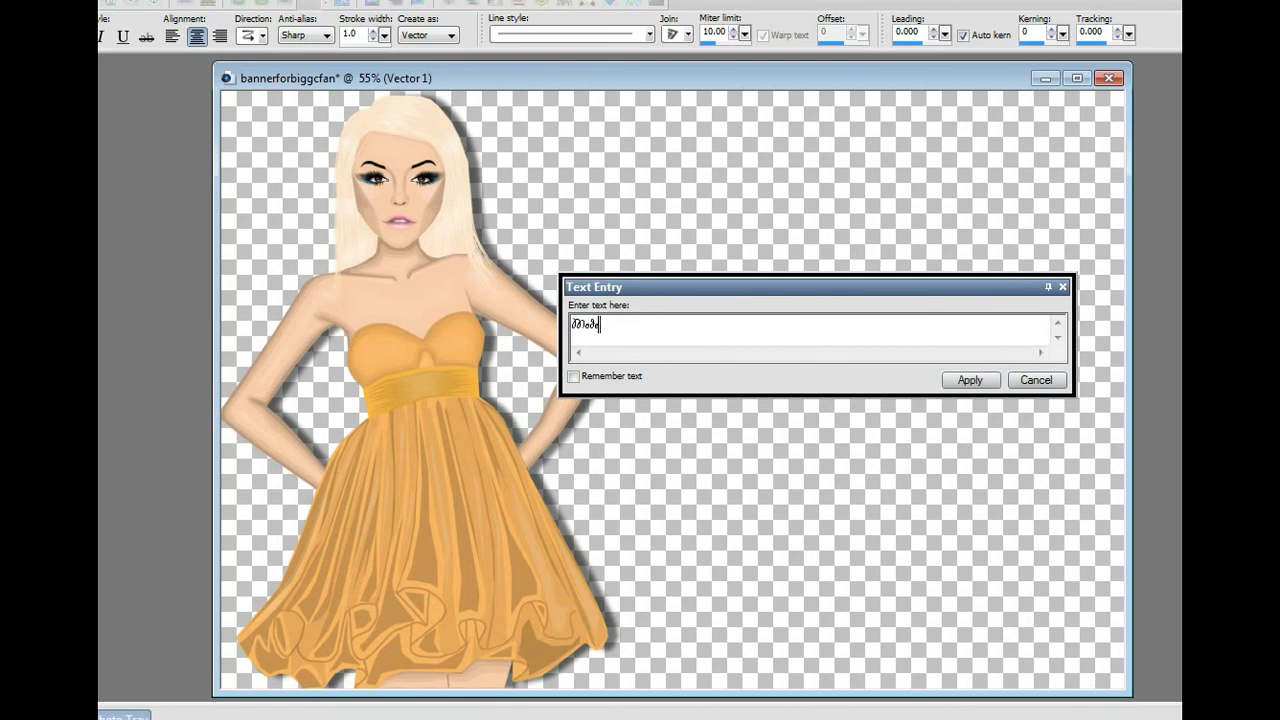
{"action": "type", "text": "xample"}
{"action": "left_click", "coordinate": [970, 380]}
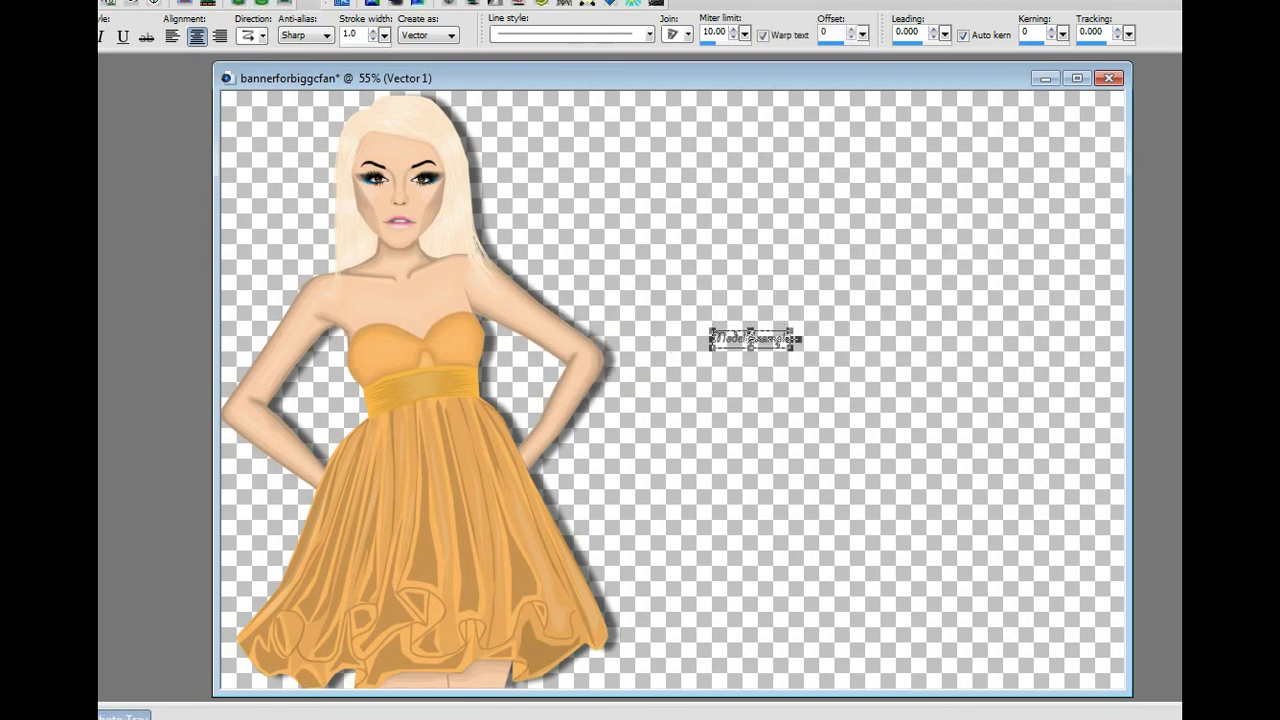
{"action": "left_click_drag", "start_coordinate": [790, 348], "coordinate": [1254, 469]}
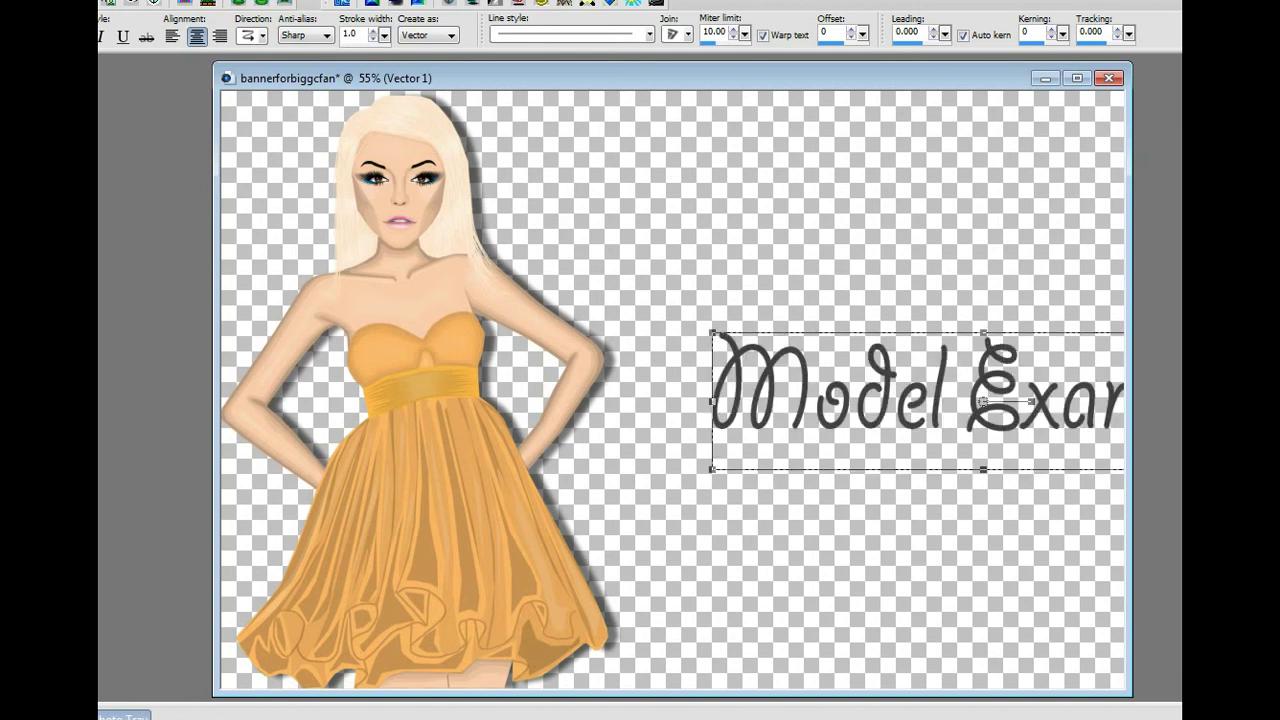
{"action": "left_click_drag", "start_coordinate": [983, 400], "coordinate": [799, 208]}
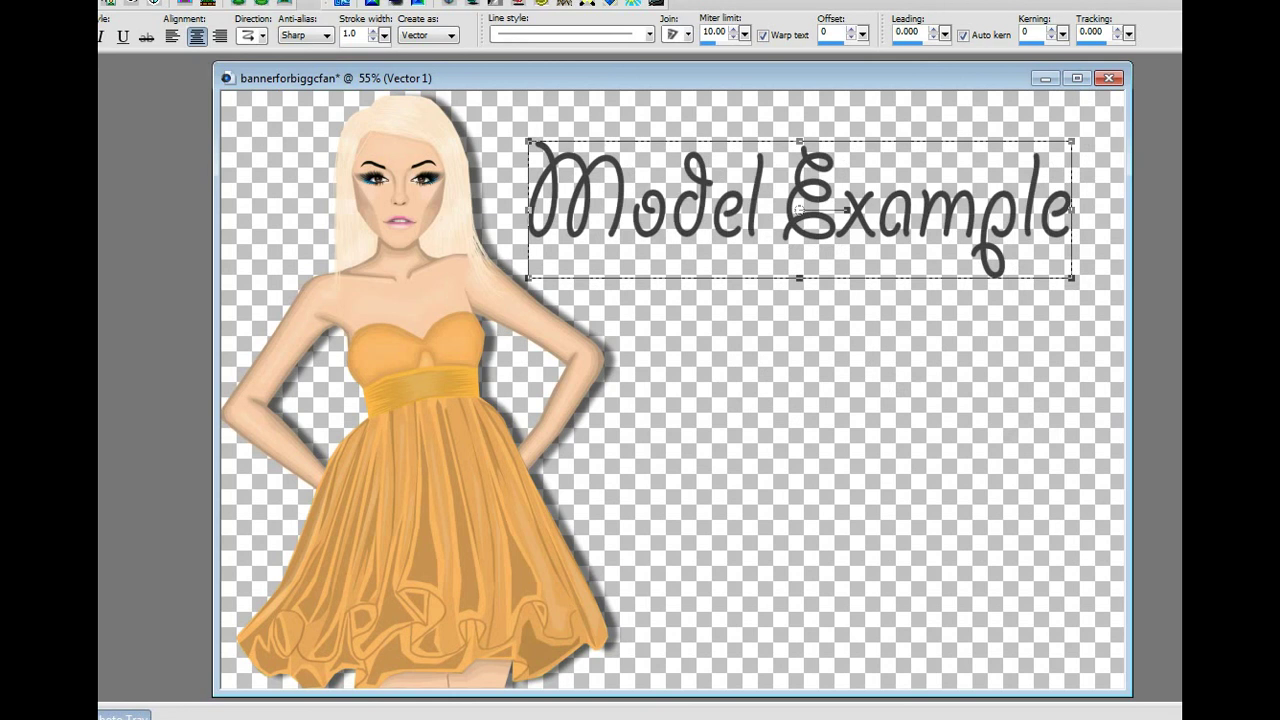
- Apply an Inner Bevel effect to the "Model Example" title
{"action": "left_click", "coordinate": [98, 2]}
{"action": "mouse_move", "coordinate": [105, 14]}
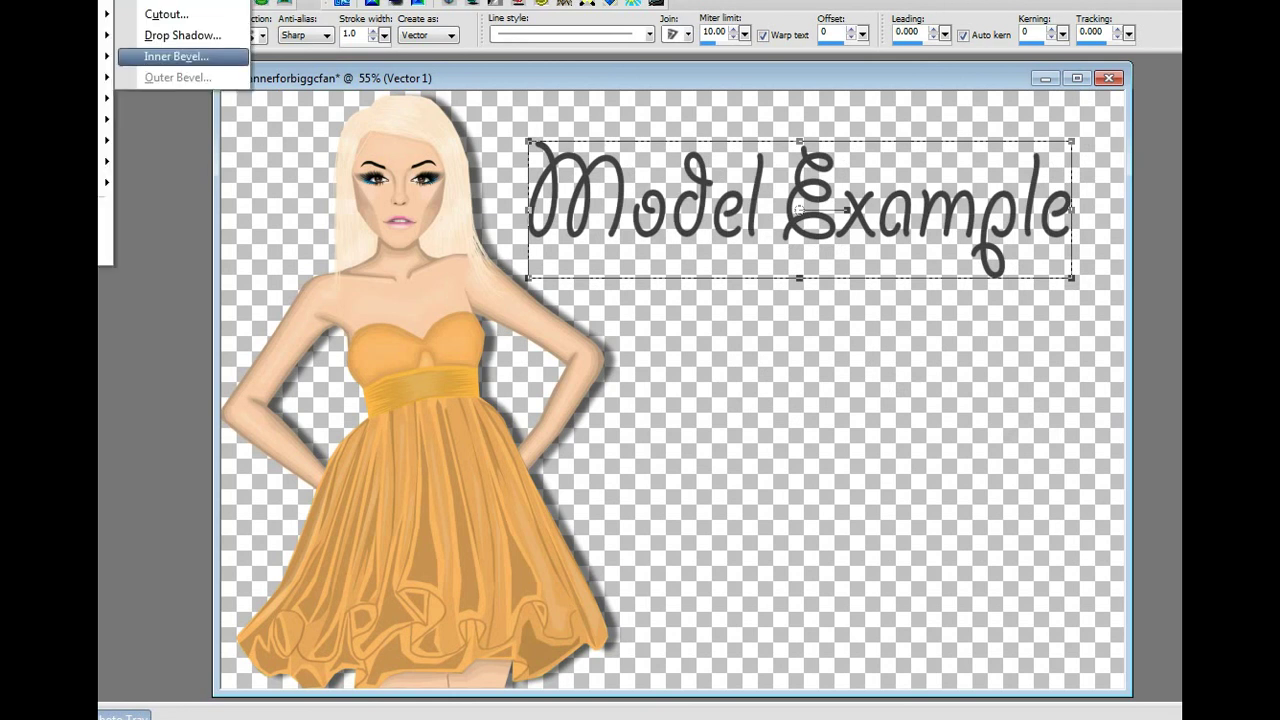
{"action": "left_click", "coordinate": [170, 49]}
{"action": "left_click", "coordinate": [1052, 622]}
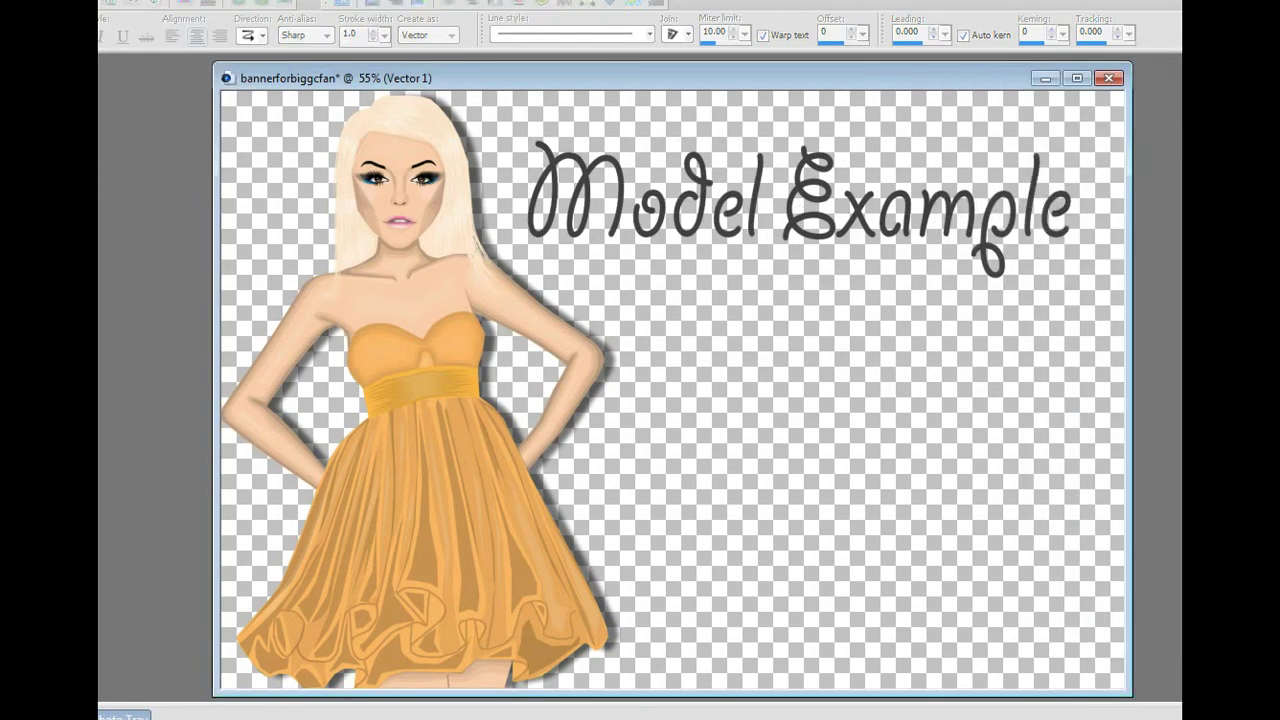
- Apply a centred drop shadow with no visible offset to the beveled "Model Example" title
{"action": "left_click", "coordinate": [98, 2]}
{"action": "mouse_move", "coordinate": [105, 3]}
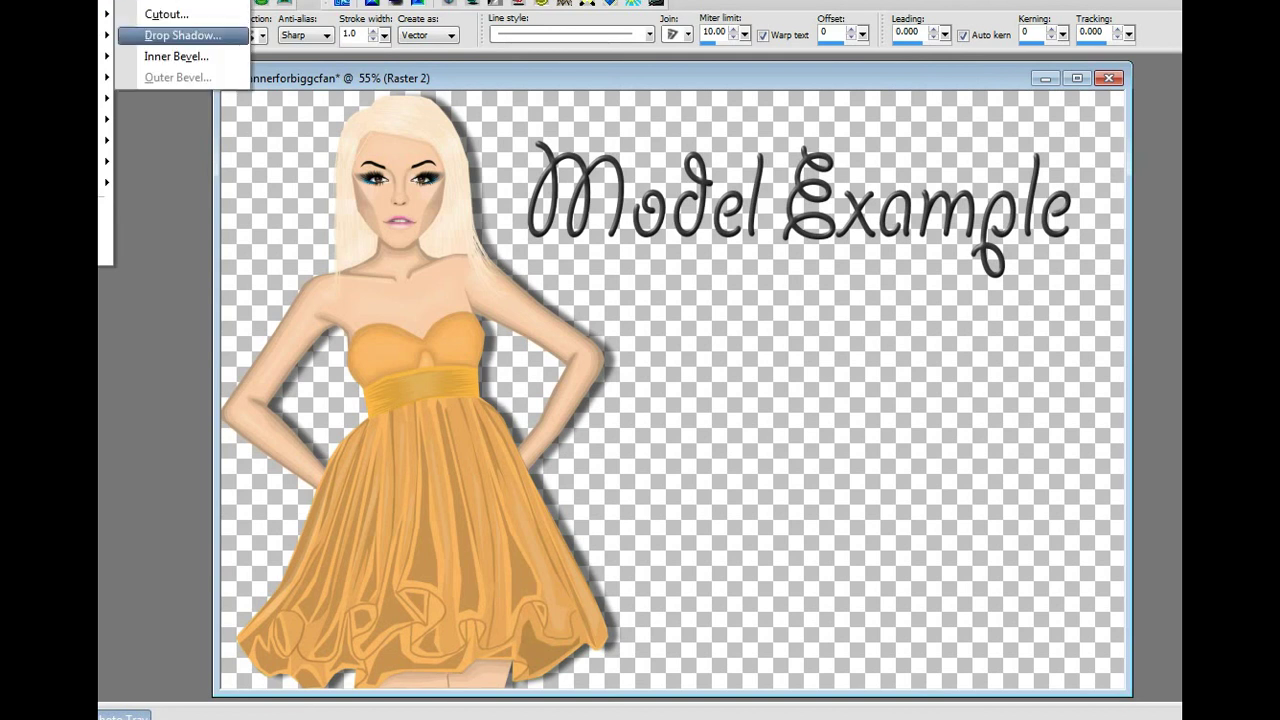
{"action": "left_click", "coordinate": [182, 35]}
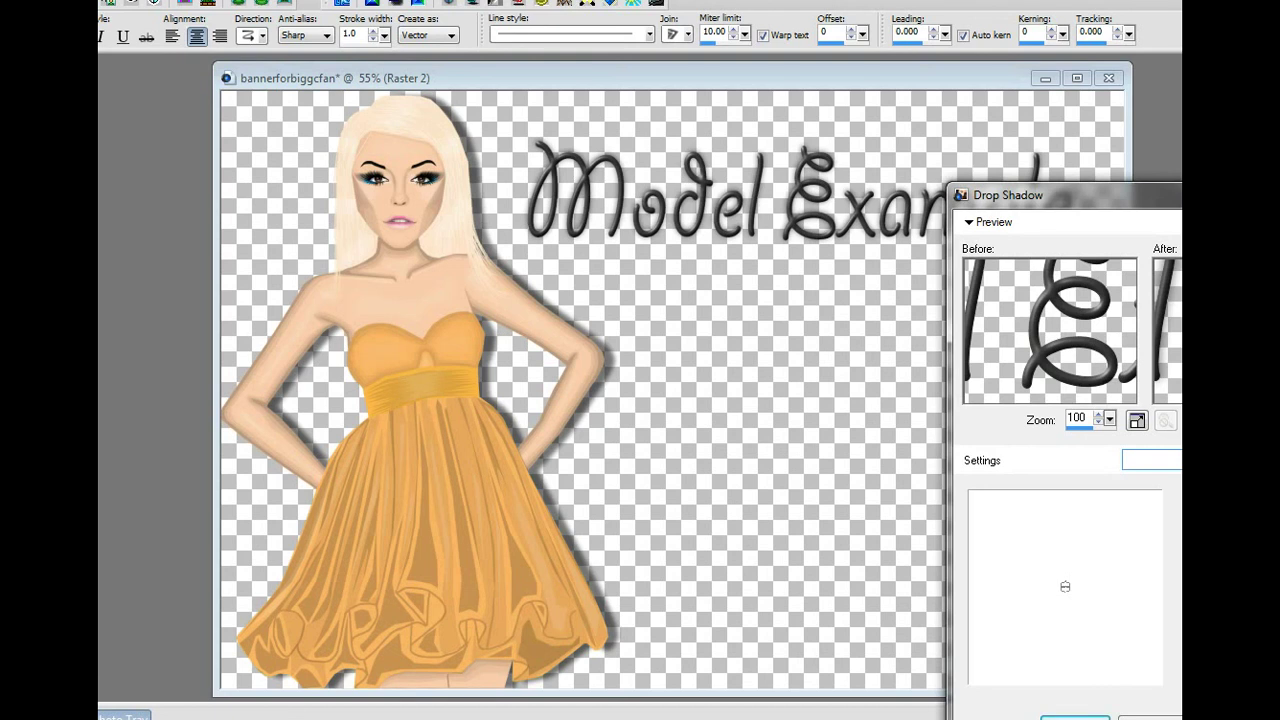
{"action": "key", "text": "Return"}
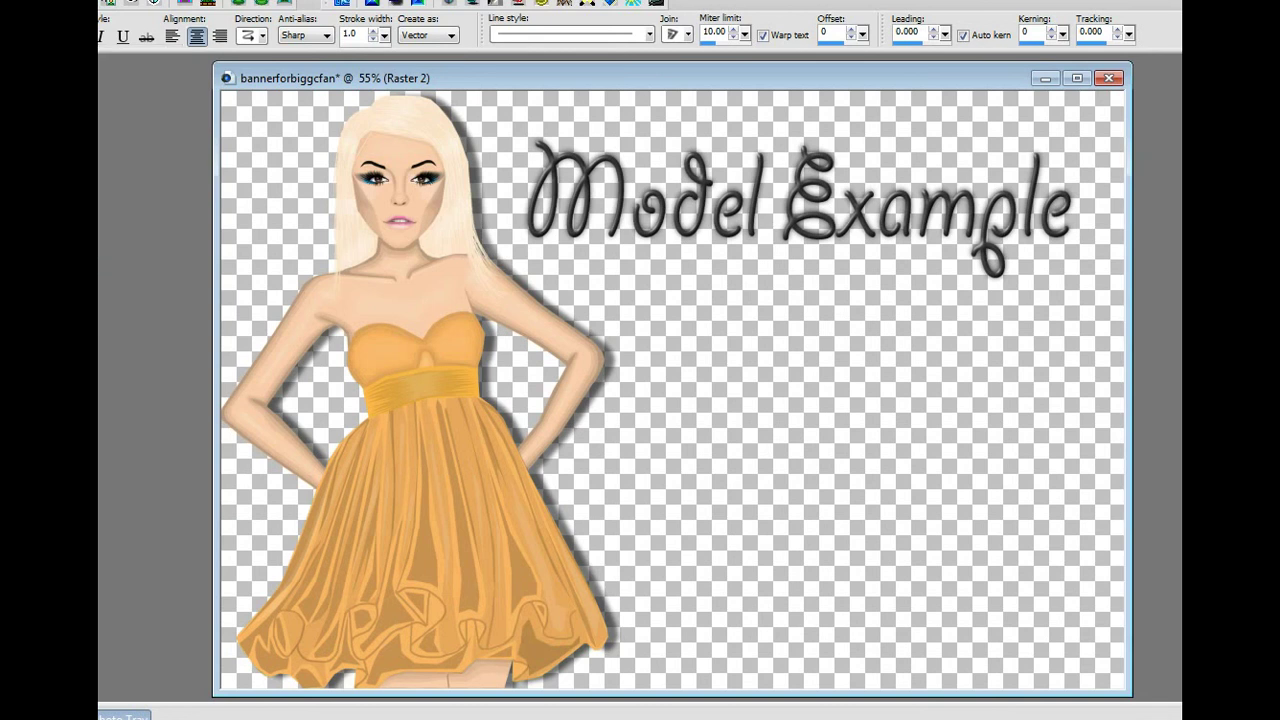
- Add the small plain text "The2glams" as a signature in the lower-right corner of the image
{"action": "left_click", "coordinate": [816, 336]}
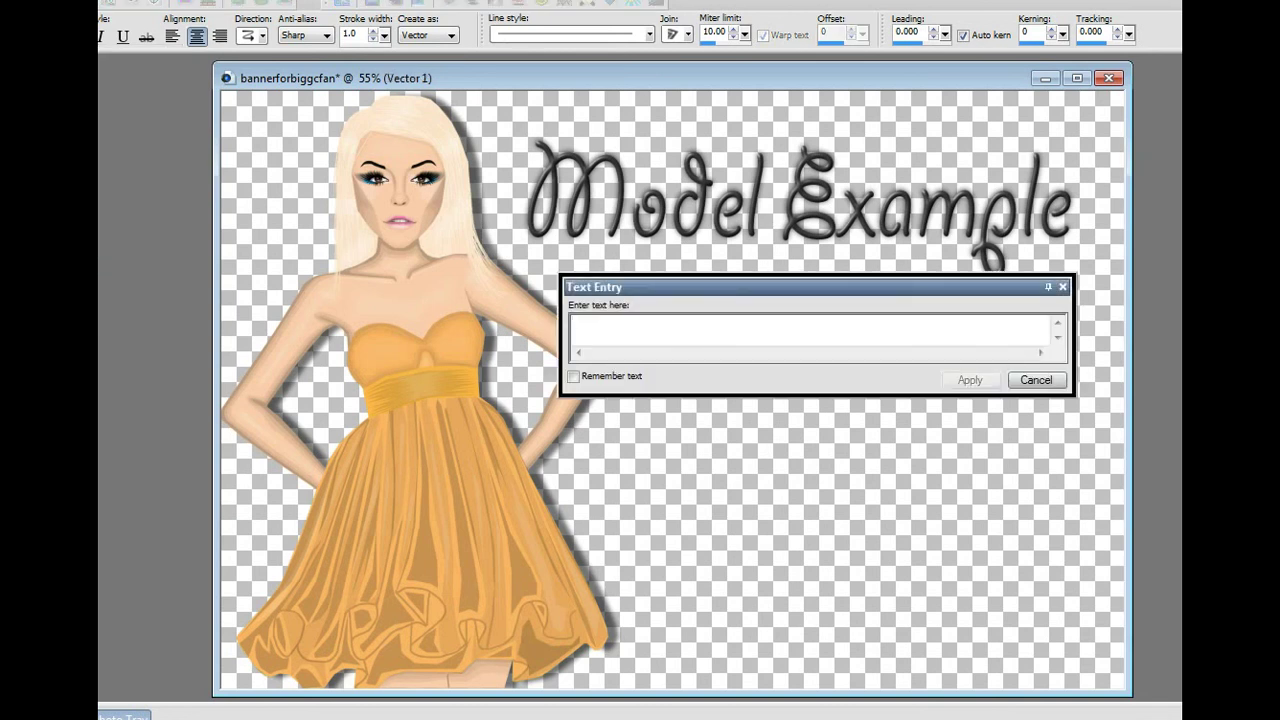
{"action": "type", "text": "The2glams"}
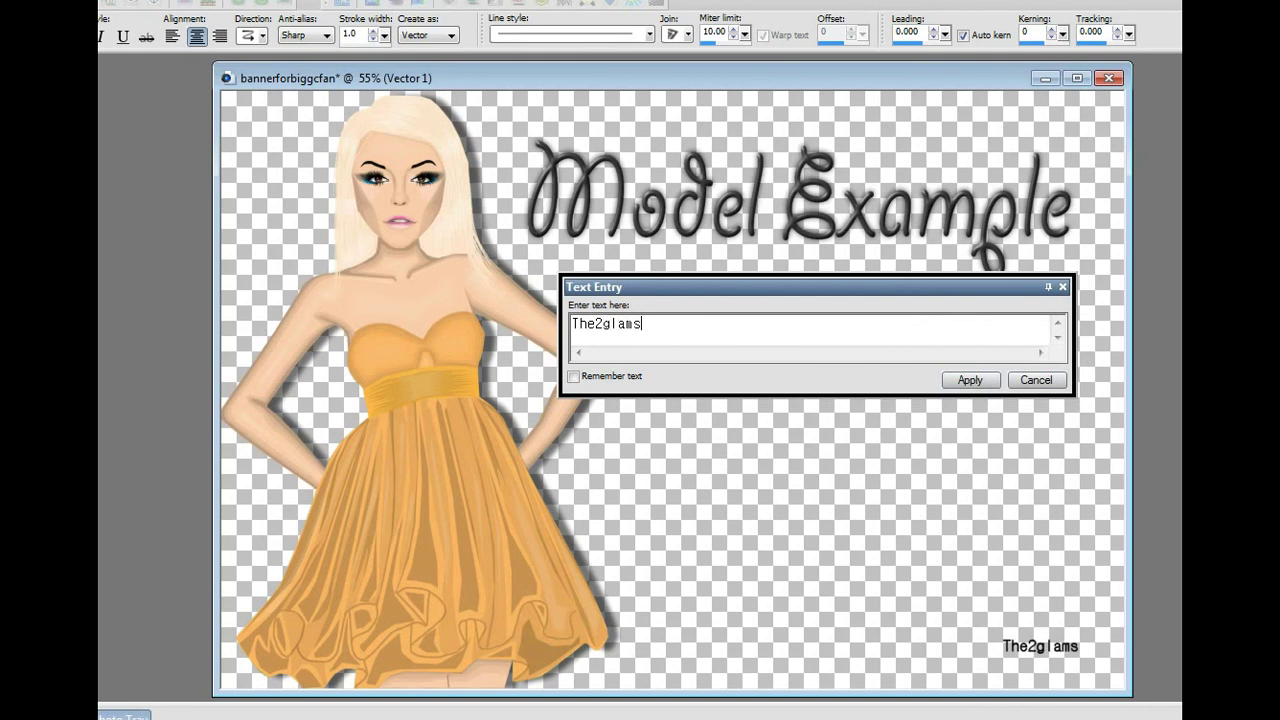
{"action": "left_click", "coordinate": [970, 380]}
{"action": "left_click_drag", "start_coordinate": [1045, 648], "coordinate": [1077, 676]}
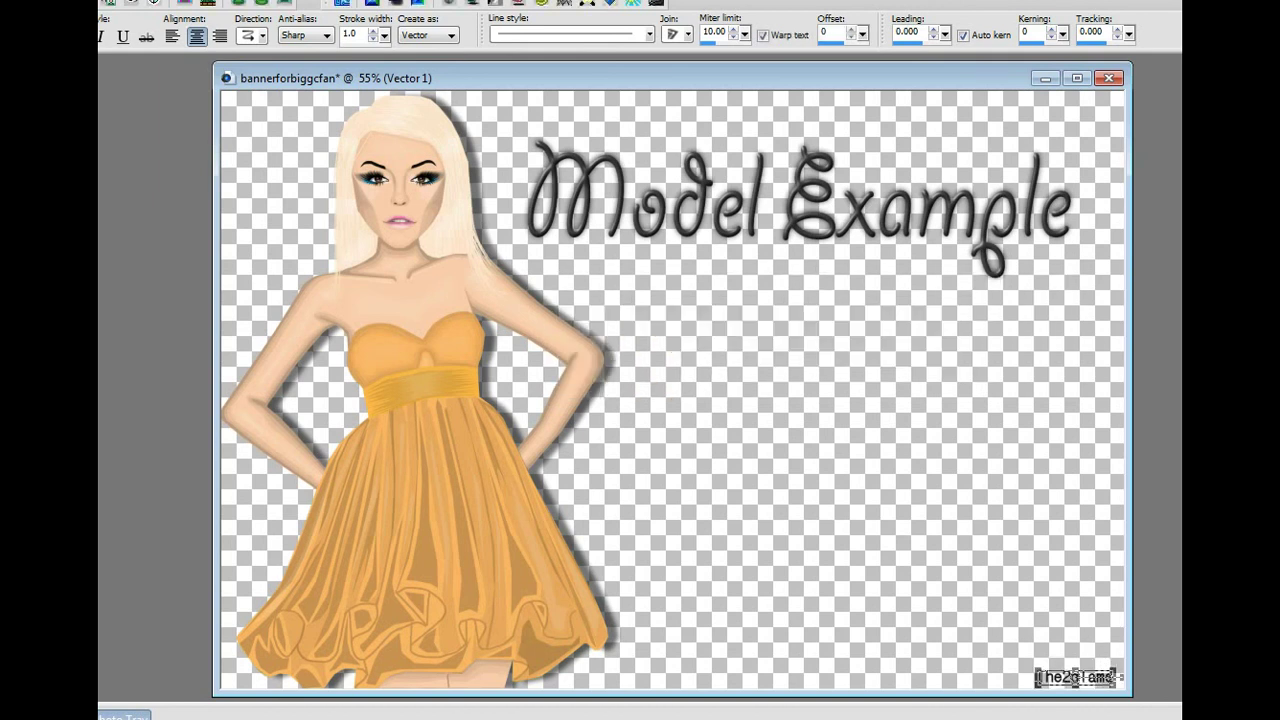
{"action": "left_click", "coordinate": [1010, 610]}
{"action": "key", "text": "Escape"}
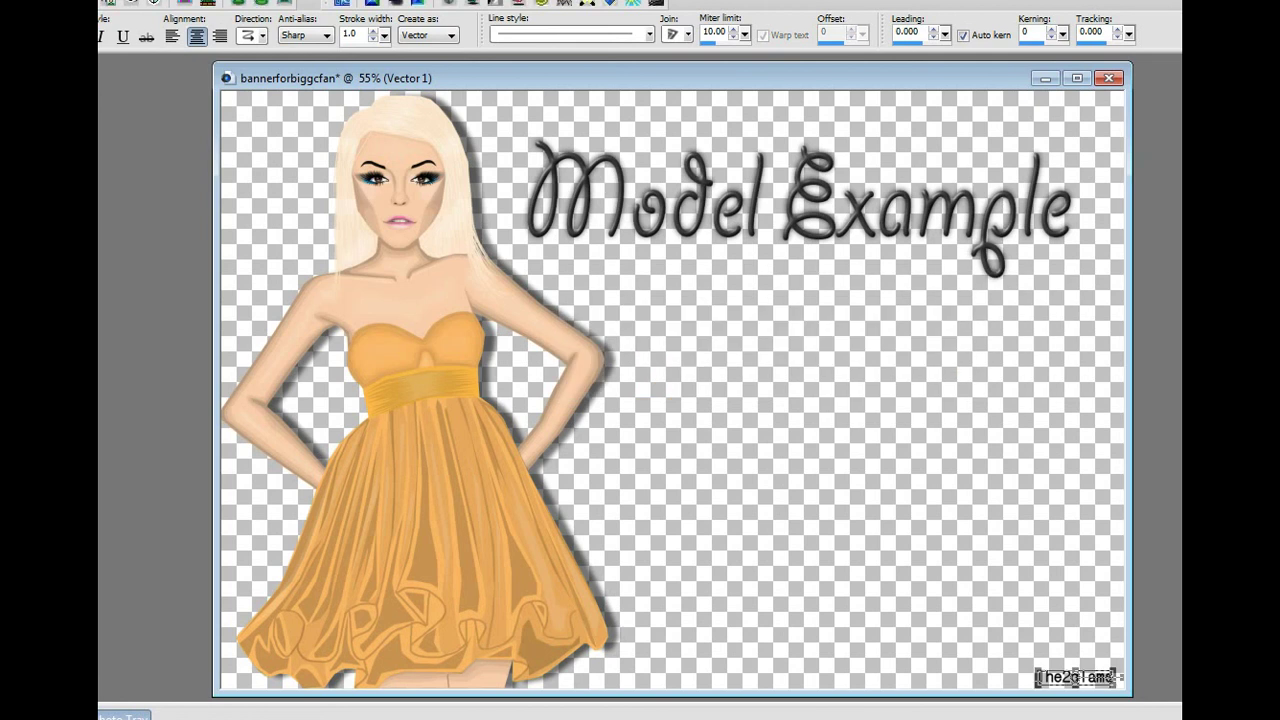
{"action": "left_click", "coordinate": [1075, 677]}
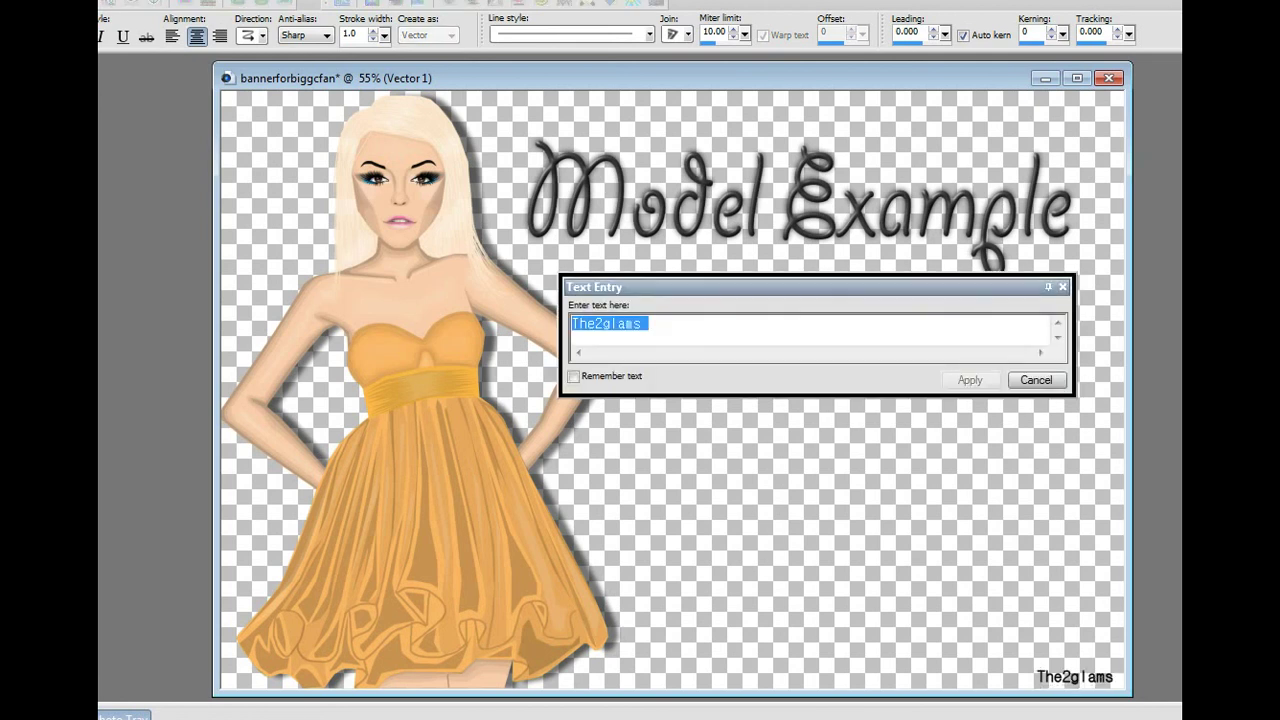
{"action": "key", "text": "Escape"}
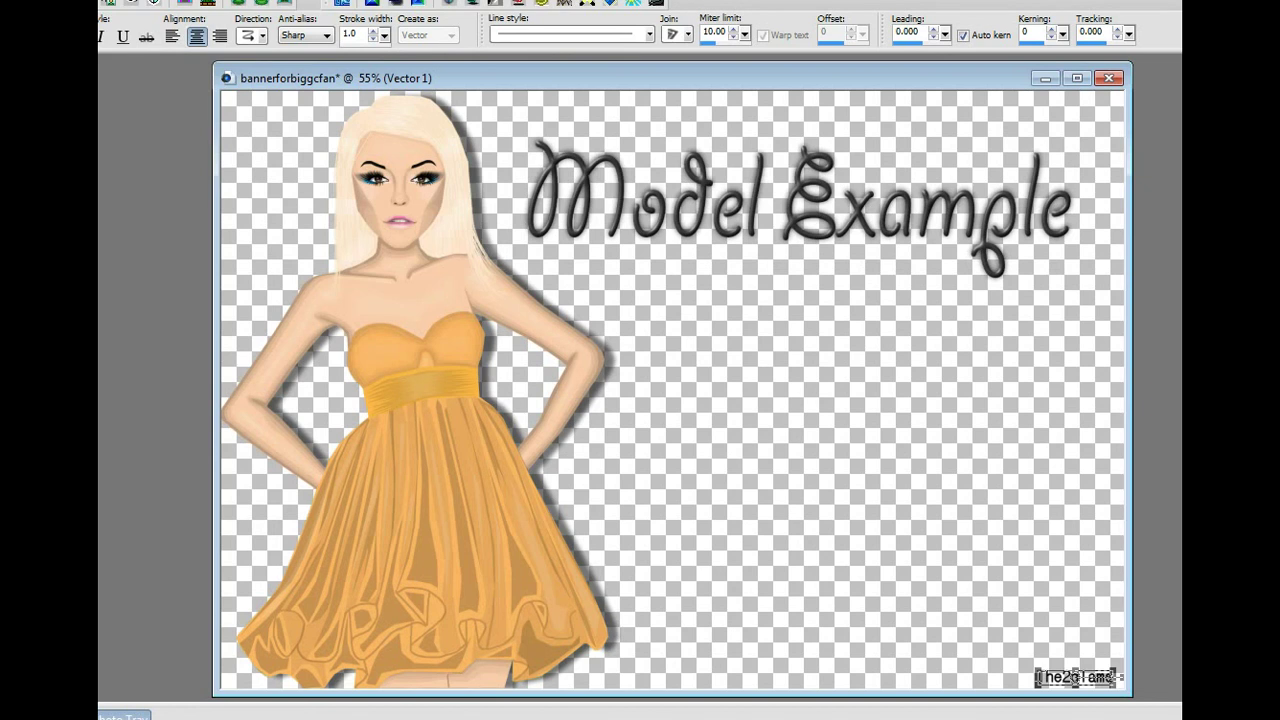
- Save bannerforbiggcfan, accepting that the file is limited to a merged image
{"action": "key", "text": "ctrl+s"}
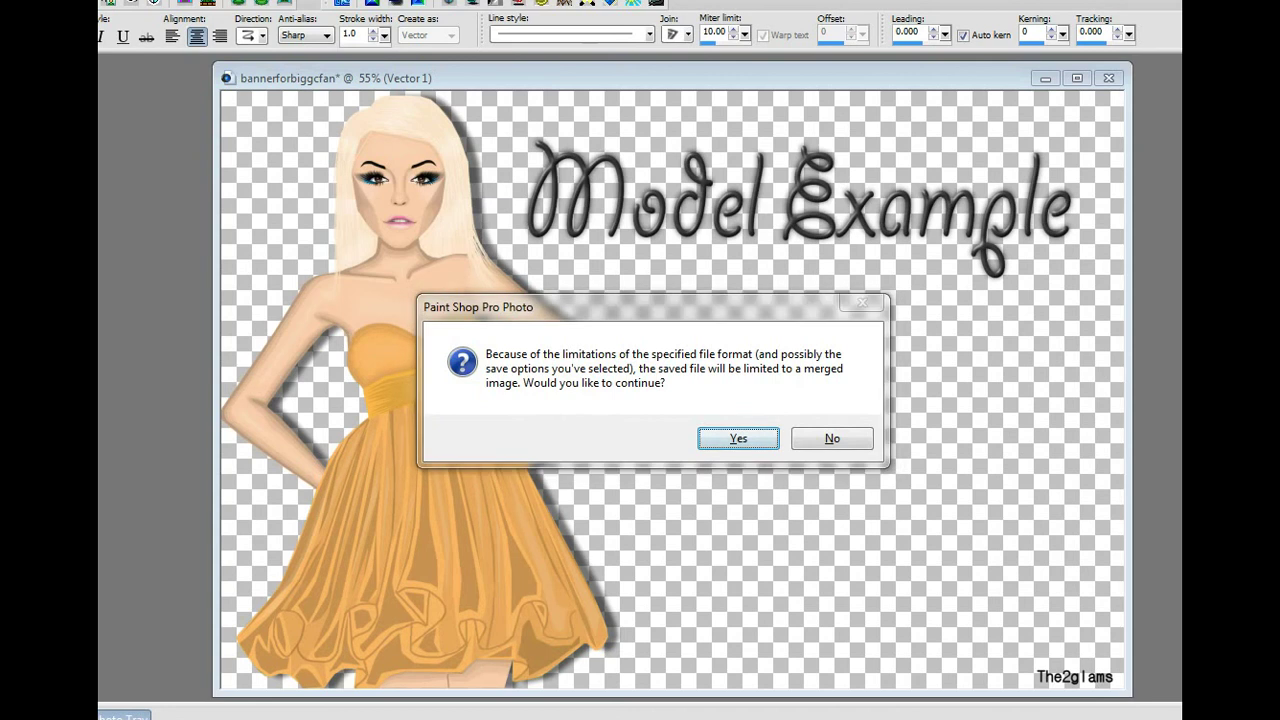
{"action": "key", "text": "Tab"}
{"action": "key", "text": "Return"}
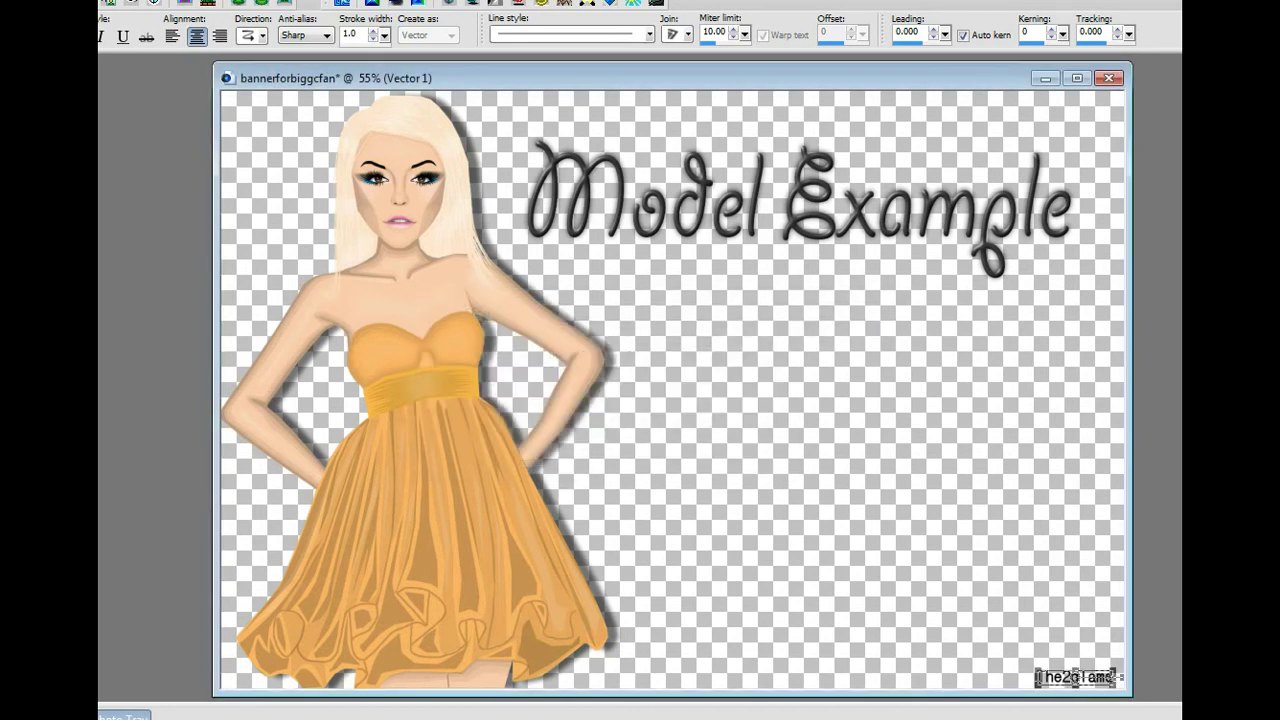
{"action": "key", "text": "ctrl+s"}
{"action": "key", "text": "Return"}
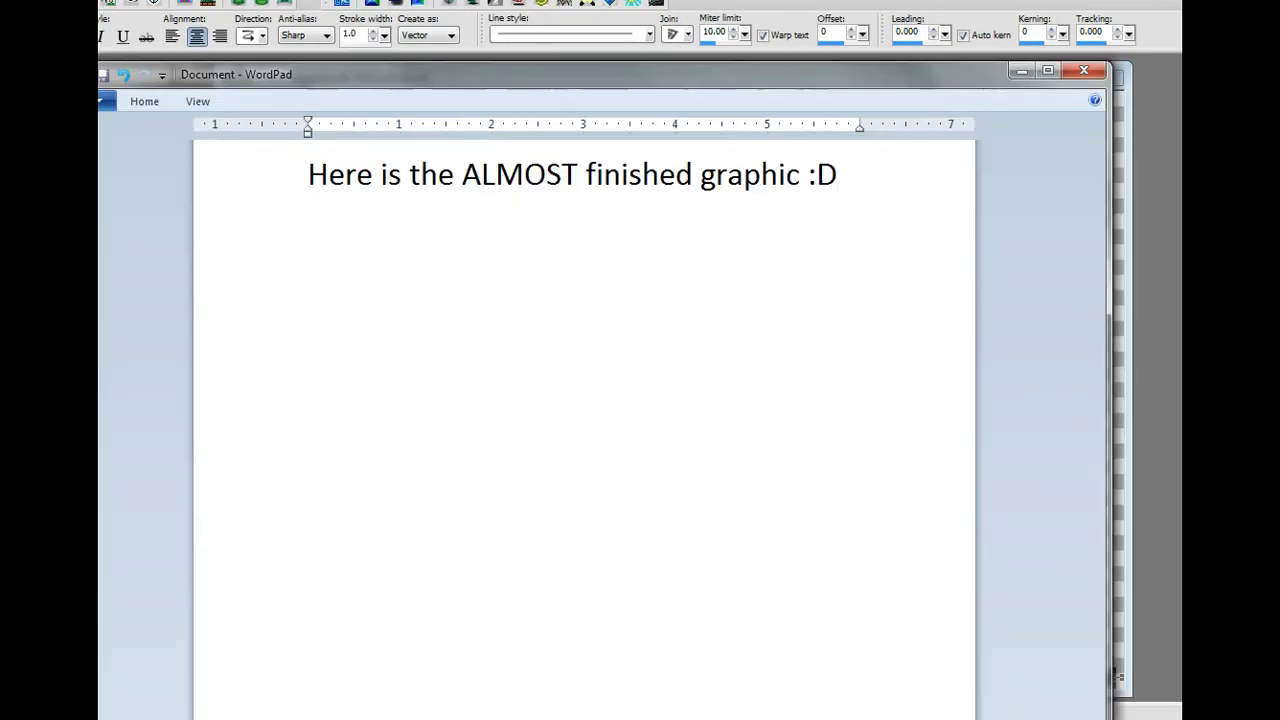
- Replace the WordPad note with the lines "TADA!", "DONE!" and "Hope you enjoy this long tutorial xD"
{"action": "key", "text": "ctrl+a"}
{"action": "type", "text": "TADA!"}
{"action": "key", "text": "Return"}
{"action": "type", "text": "DONE!"}
{"action": "key", "text": "Return"}
{"action": "type", "text": "Hope you e"}
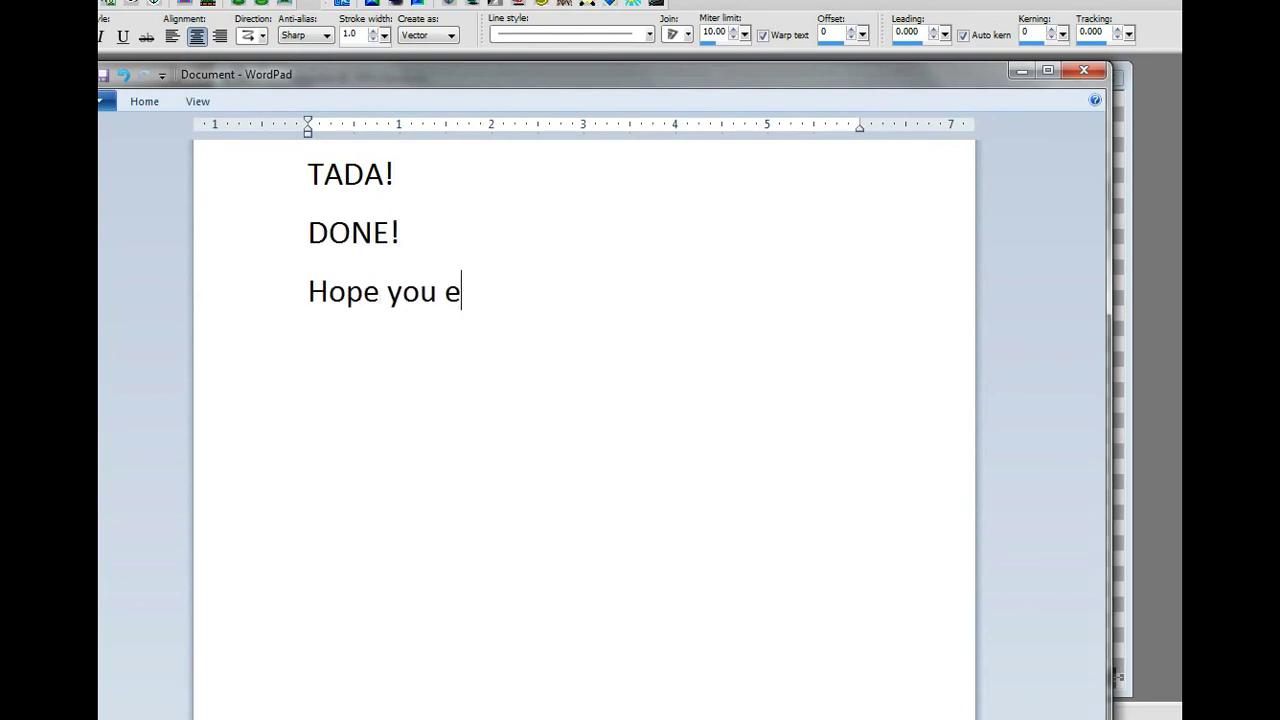
{"action": "type", "text": "njoy this l"}
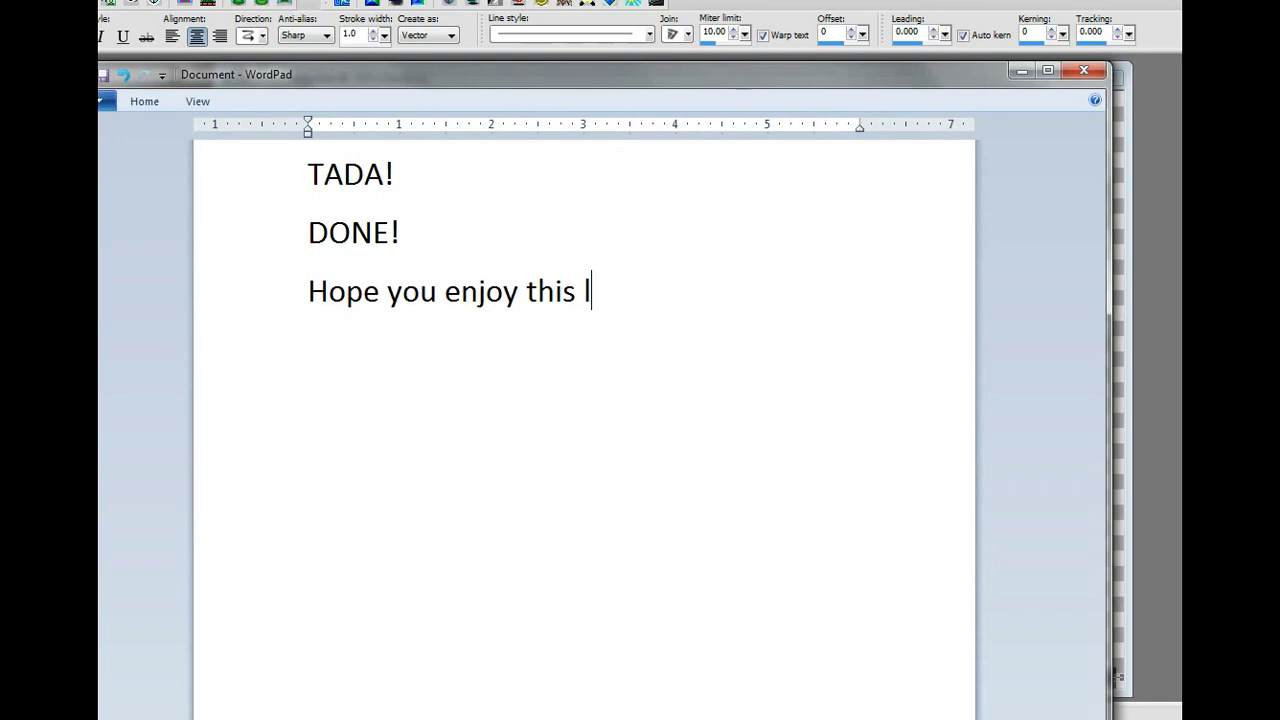
{"action": "type", "text": "ong tutorial xD"}
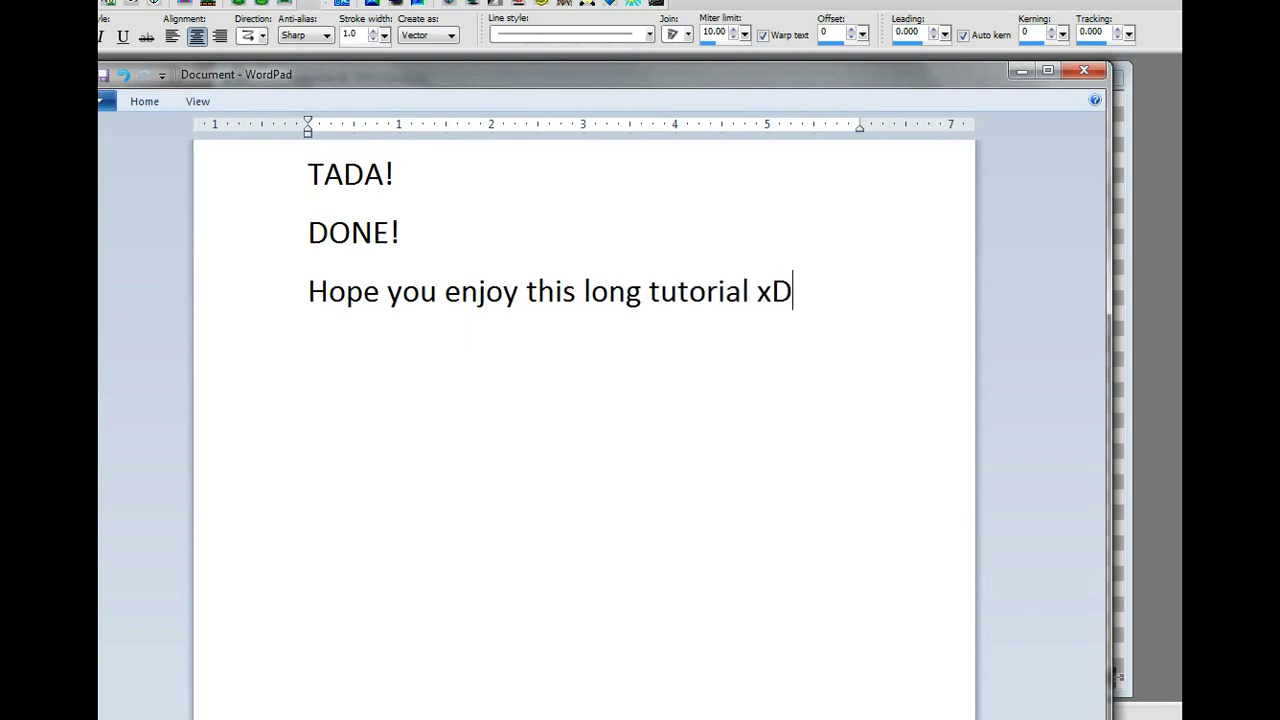
- Add the line "Anyways dont forget to subscribe! :D" to the note and sign it "-The2glams"
{"action": "key", "text": "Return"}
{"action": "type", "text": "Anyways dont for"}
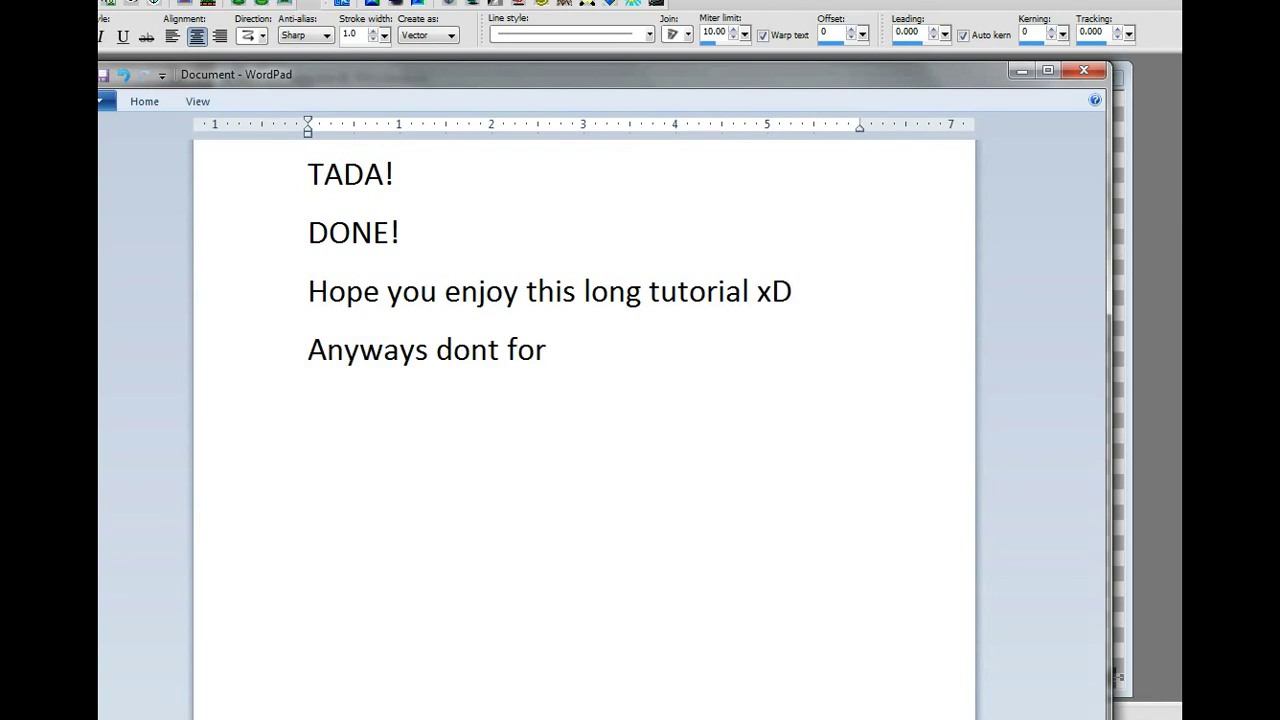
{"action": "type", "text": "get to su"}
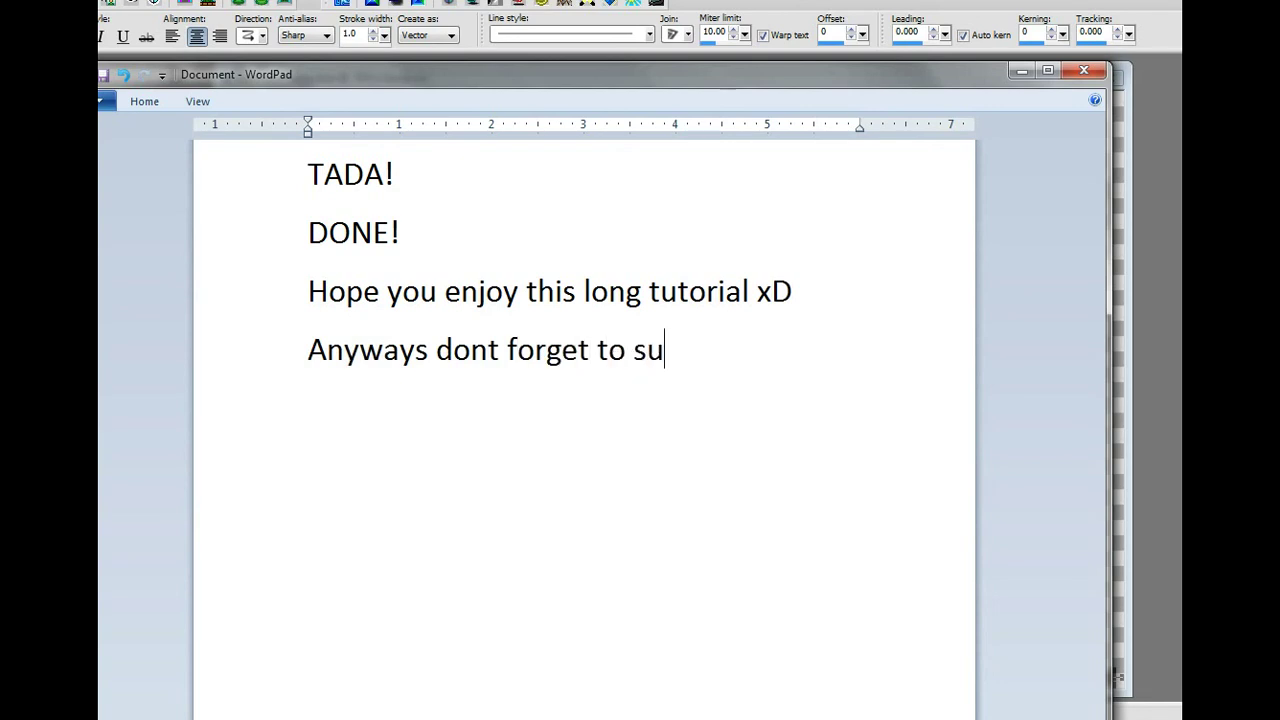
{"action": "type", "text": "bscribe! :D"}
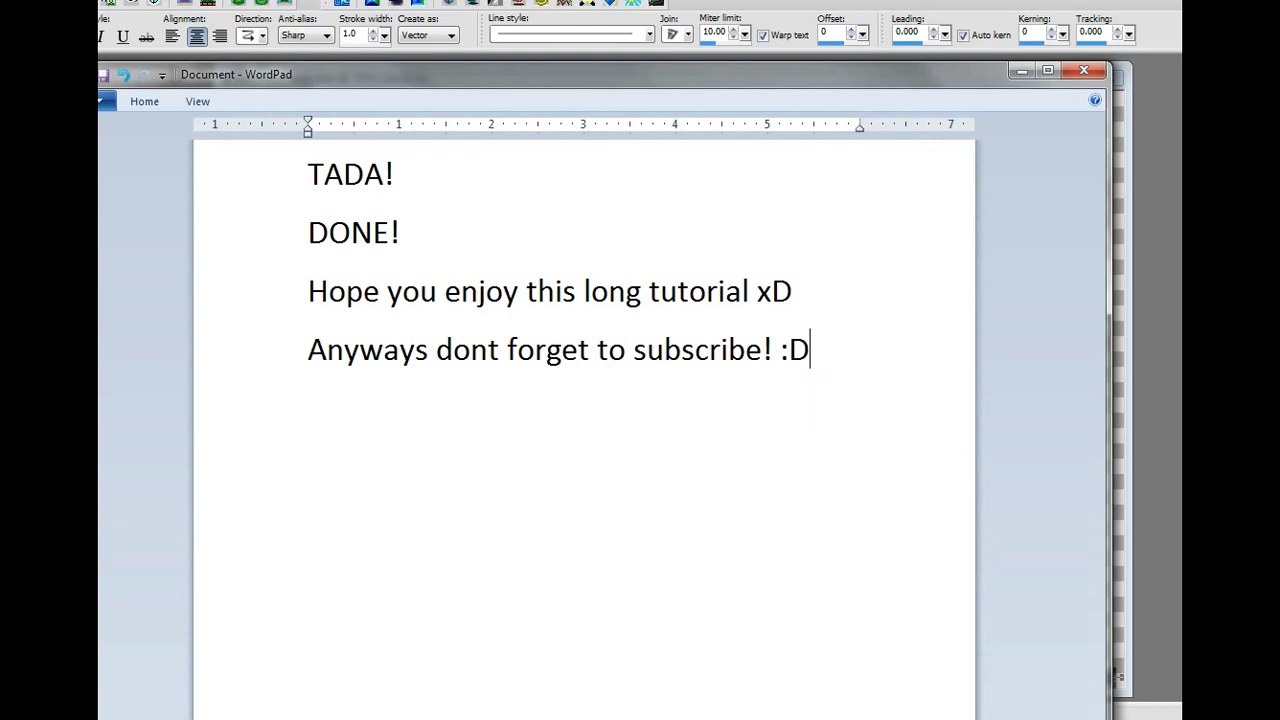
{"action": "key", "text": "Return"}
{"action": "type", "text": "-The2glams"}
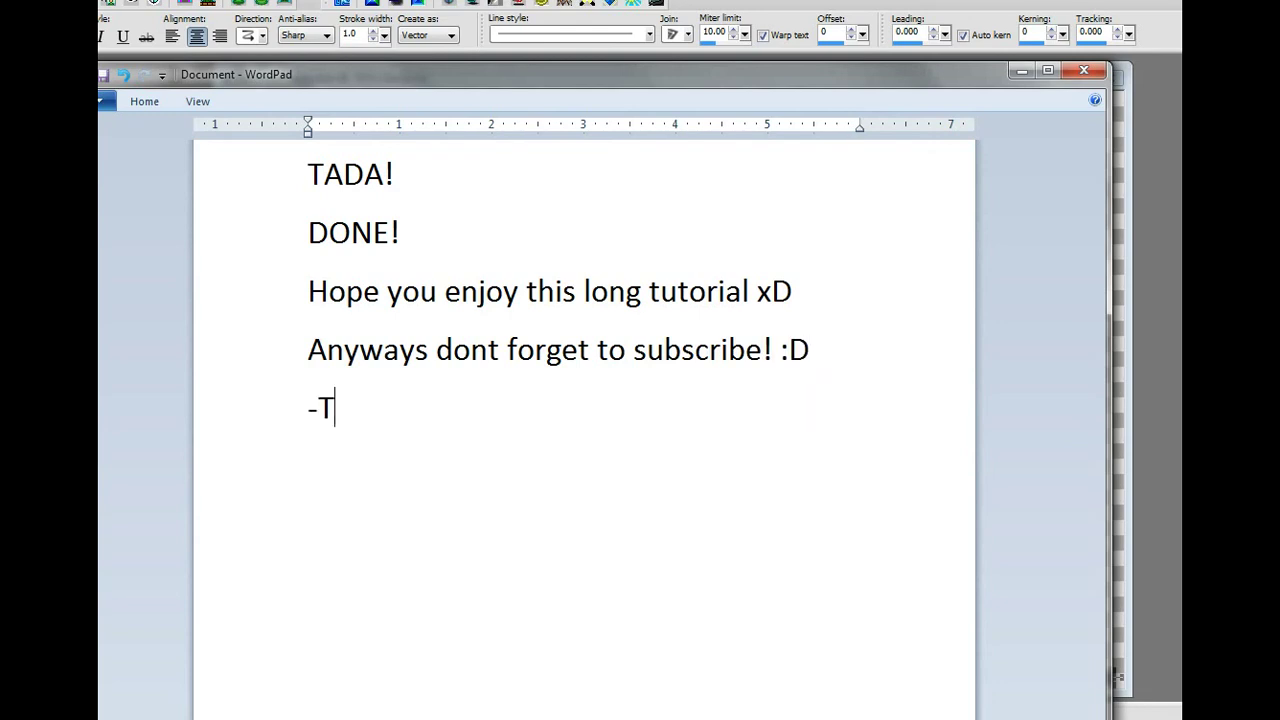